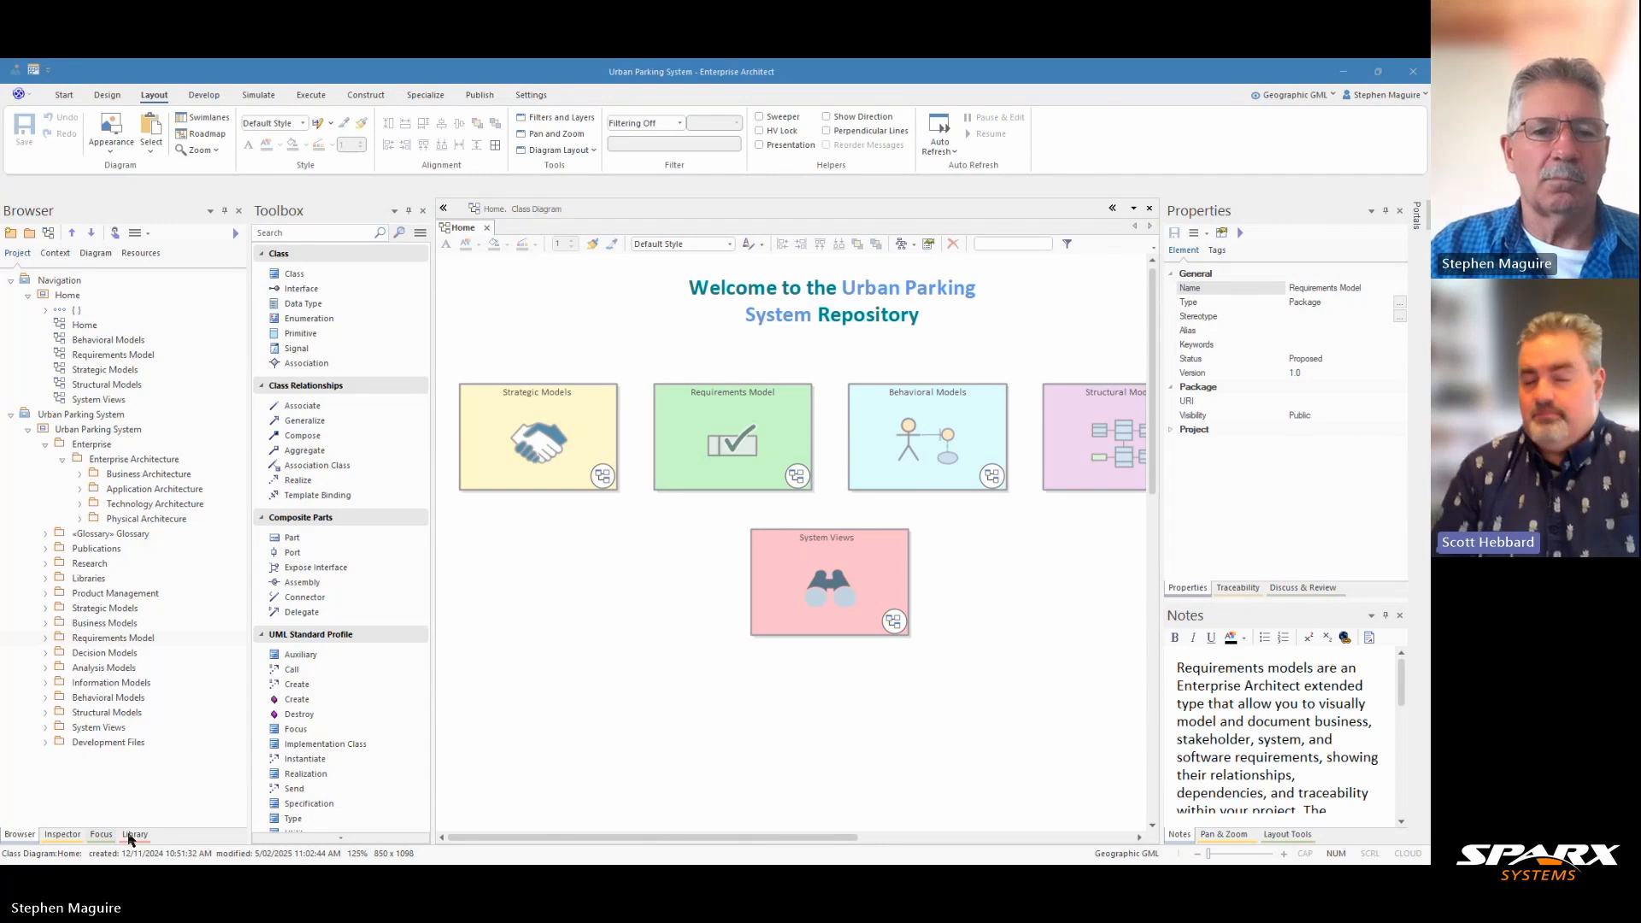
Step: Narrow the Browser and Toolbox panes to enlarge the diagram area, and switch the modeling perspective to Enterprise Architecture's ArchiMate
left_click_drag(249, 648, 213, 648)
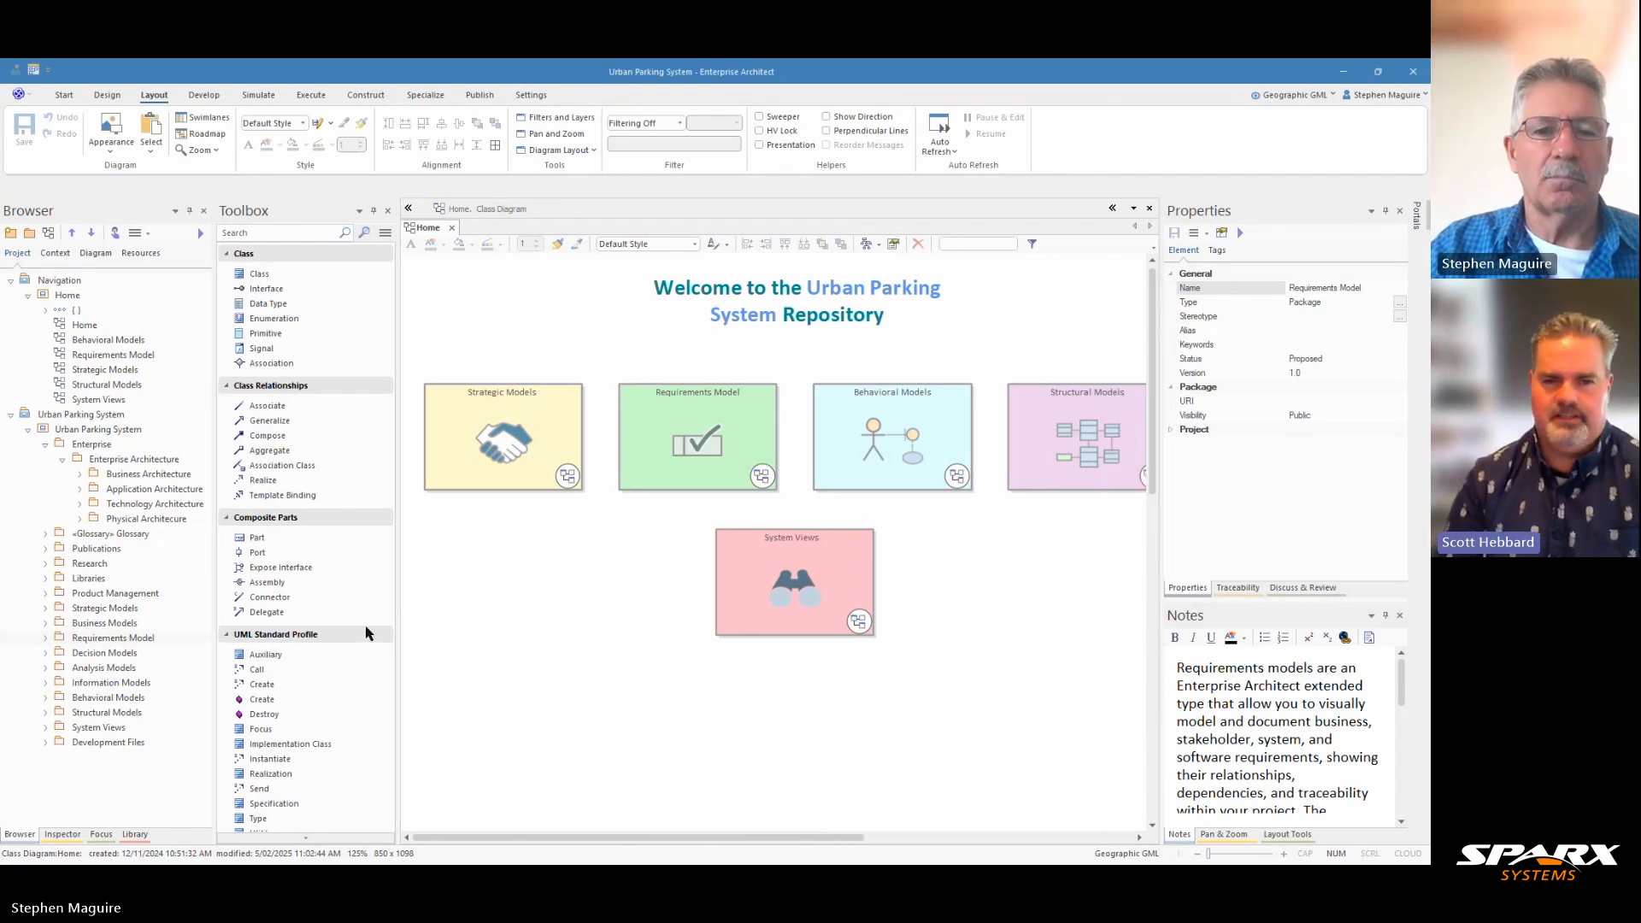
left_click_drag(398, 618, 365, 617)
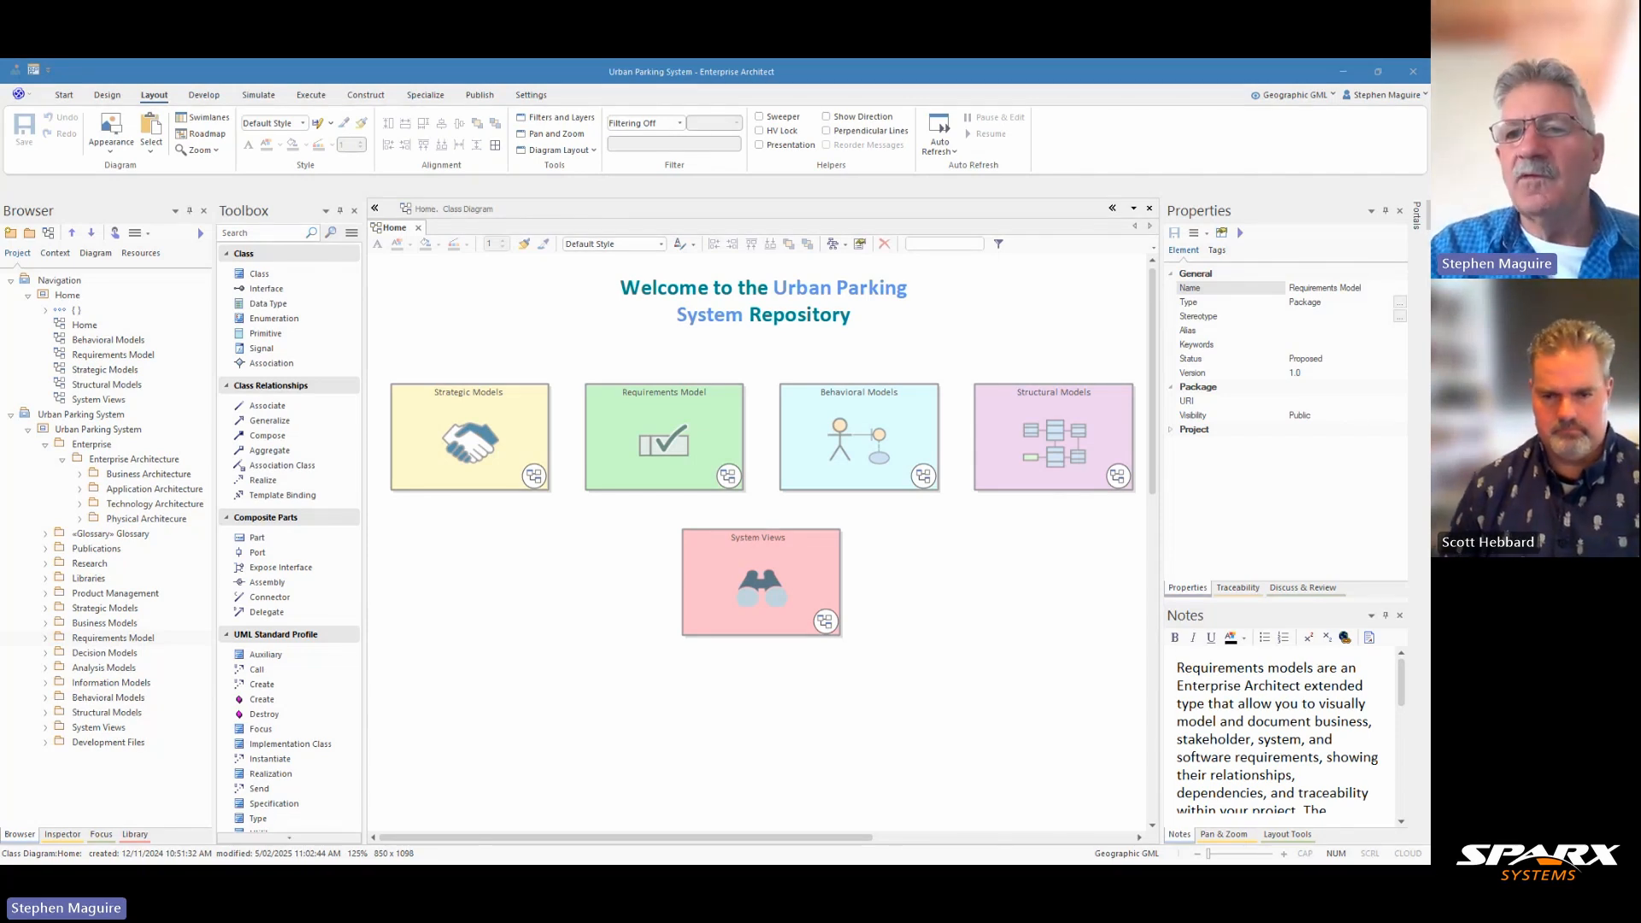
left_click(1332, 95)
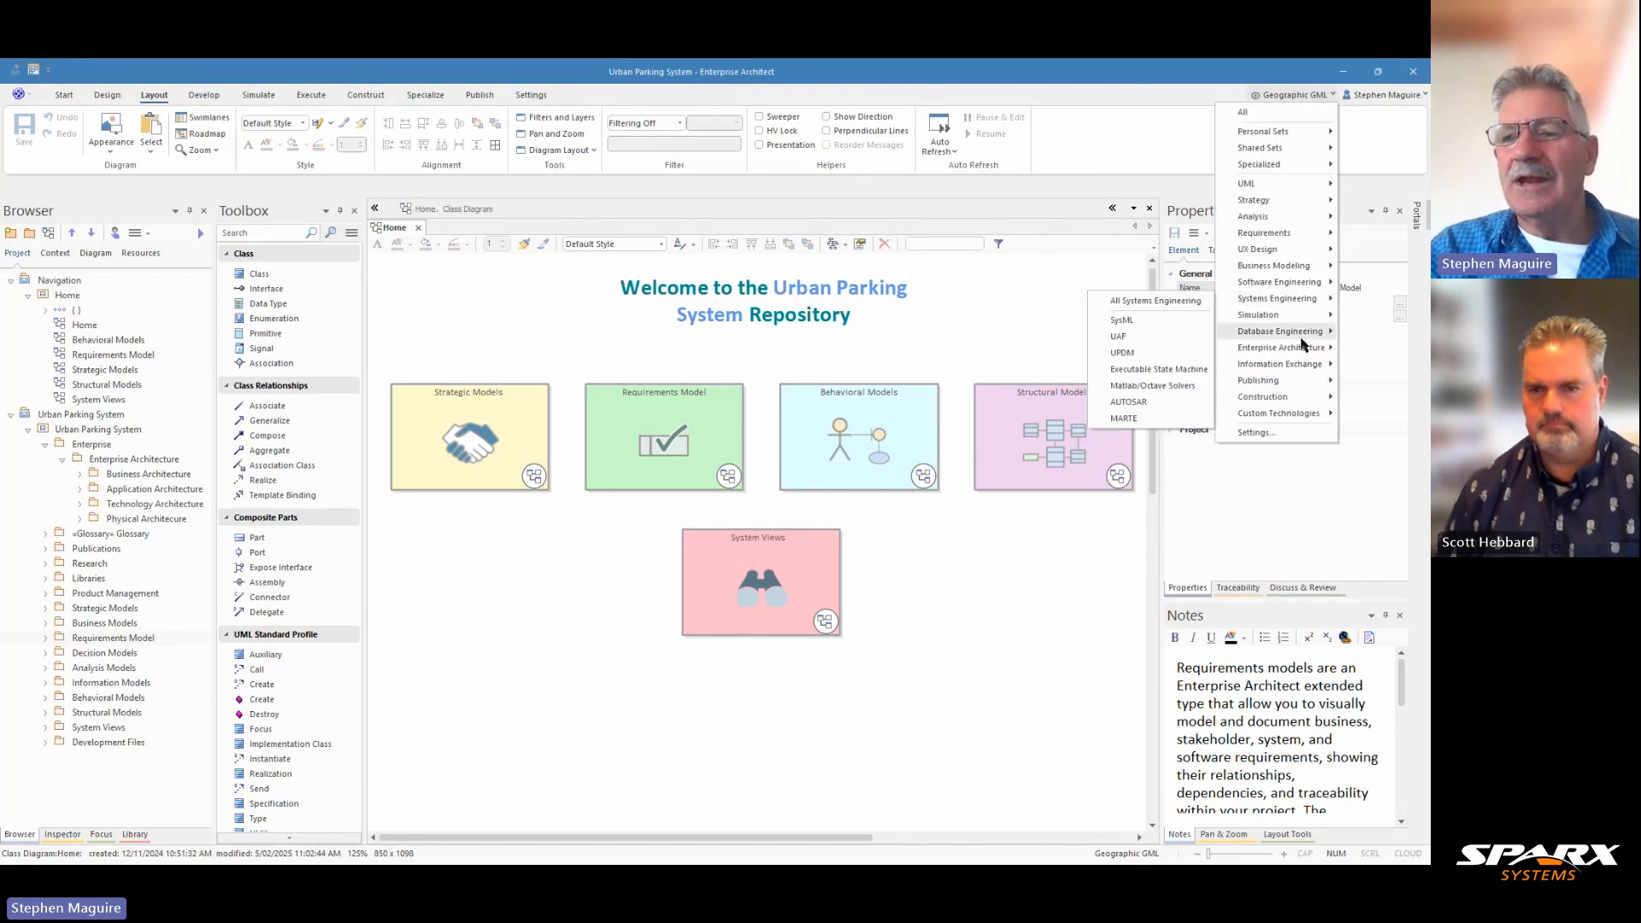
mouse_move(1305, 350)
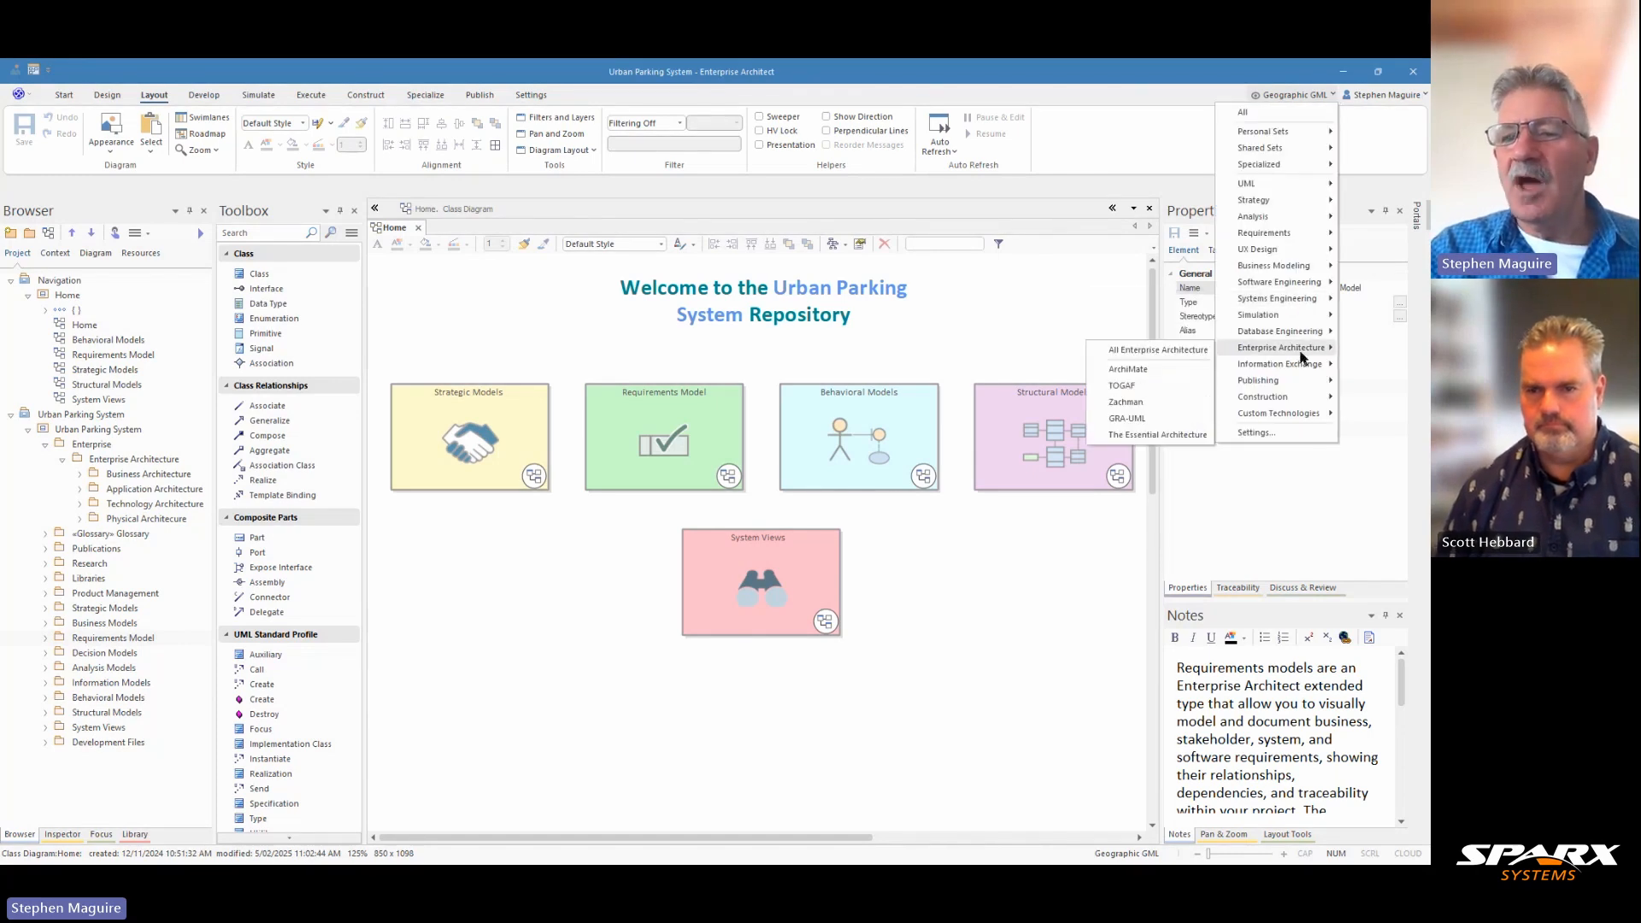
left_click(1126, 374)
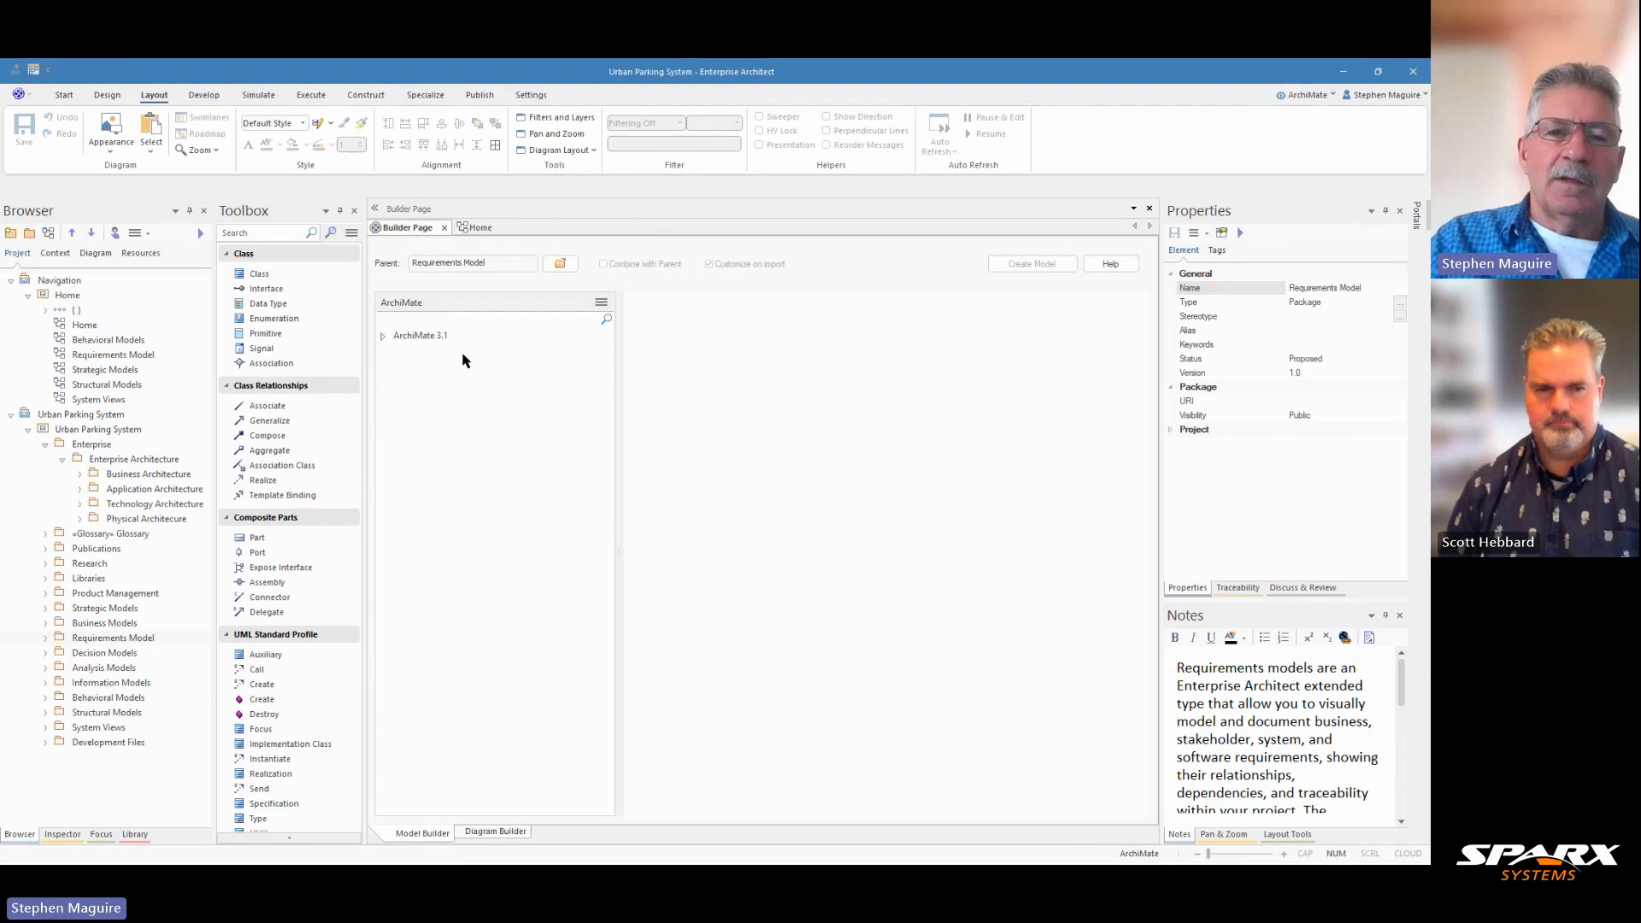
Step: Examine the ArchiMate 3.1 basic and migration viewpoint patterns, open the Project Viewpoint description, and close the model builder
left_click(383, 337)
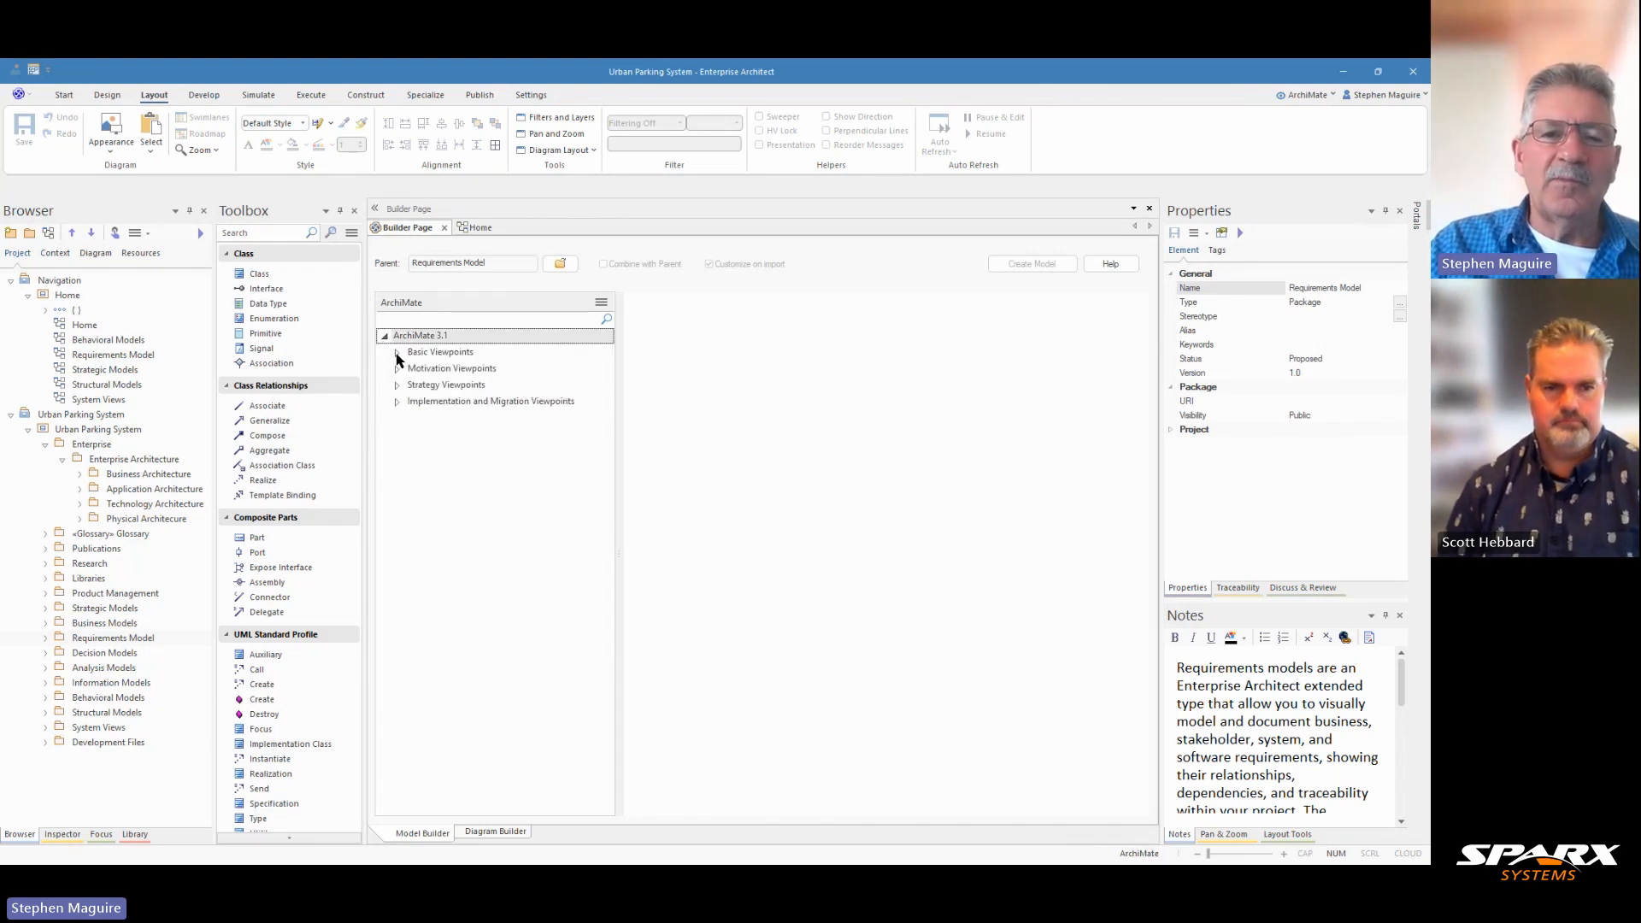
left_click(396, 352)
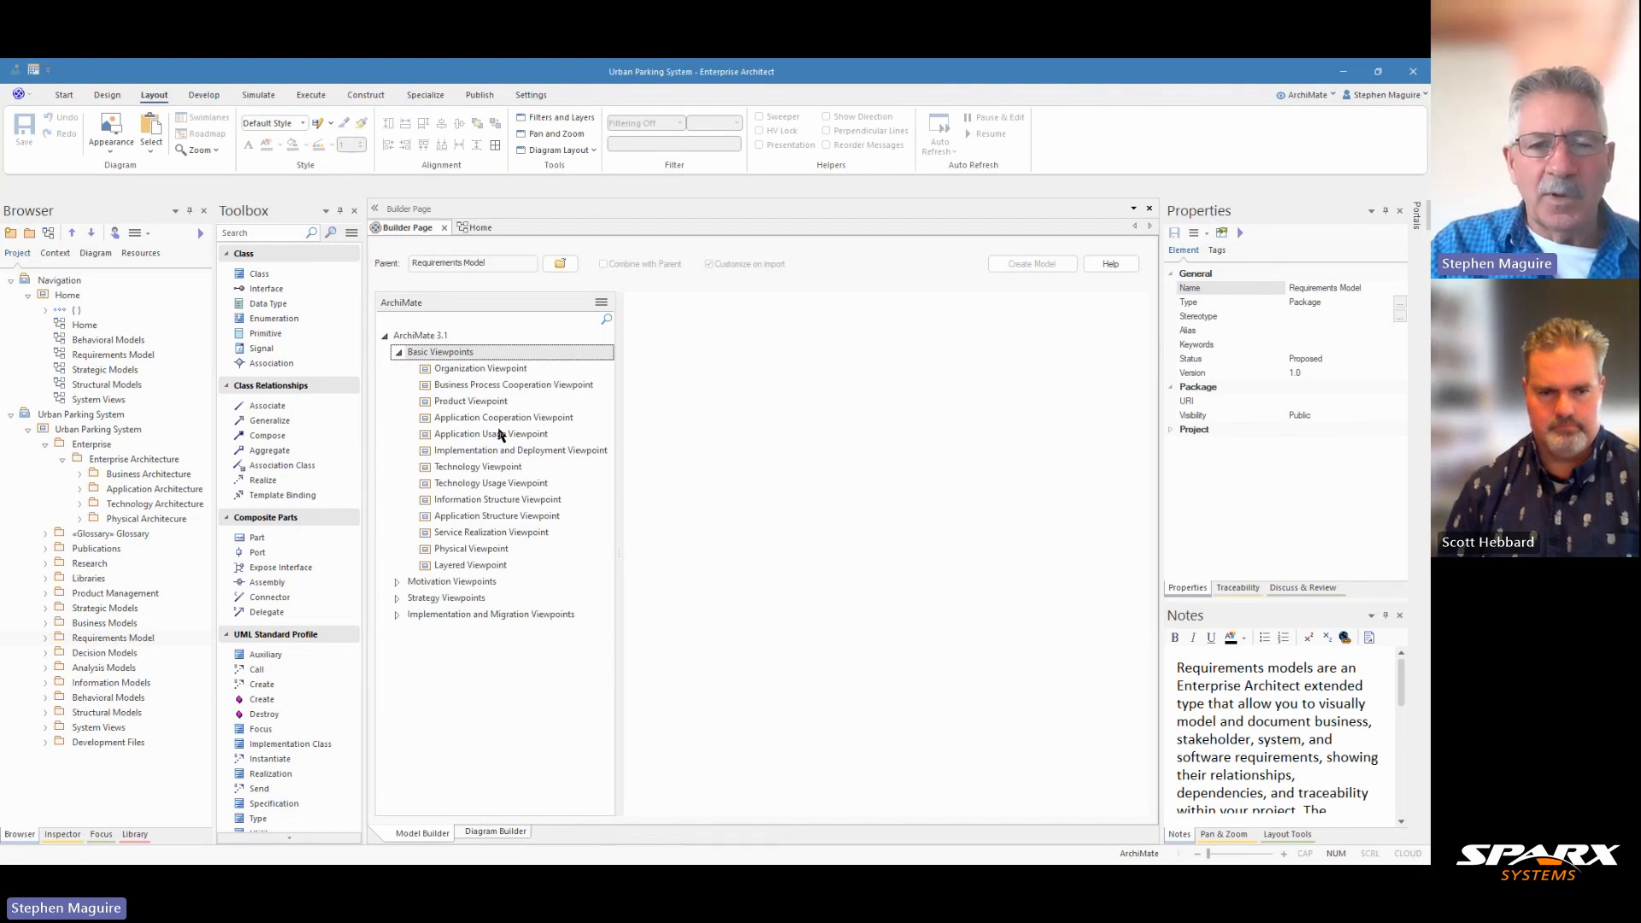
left_click(397, 615)
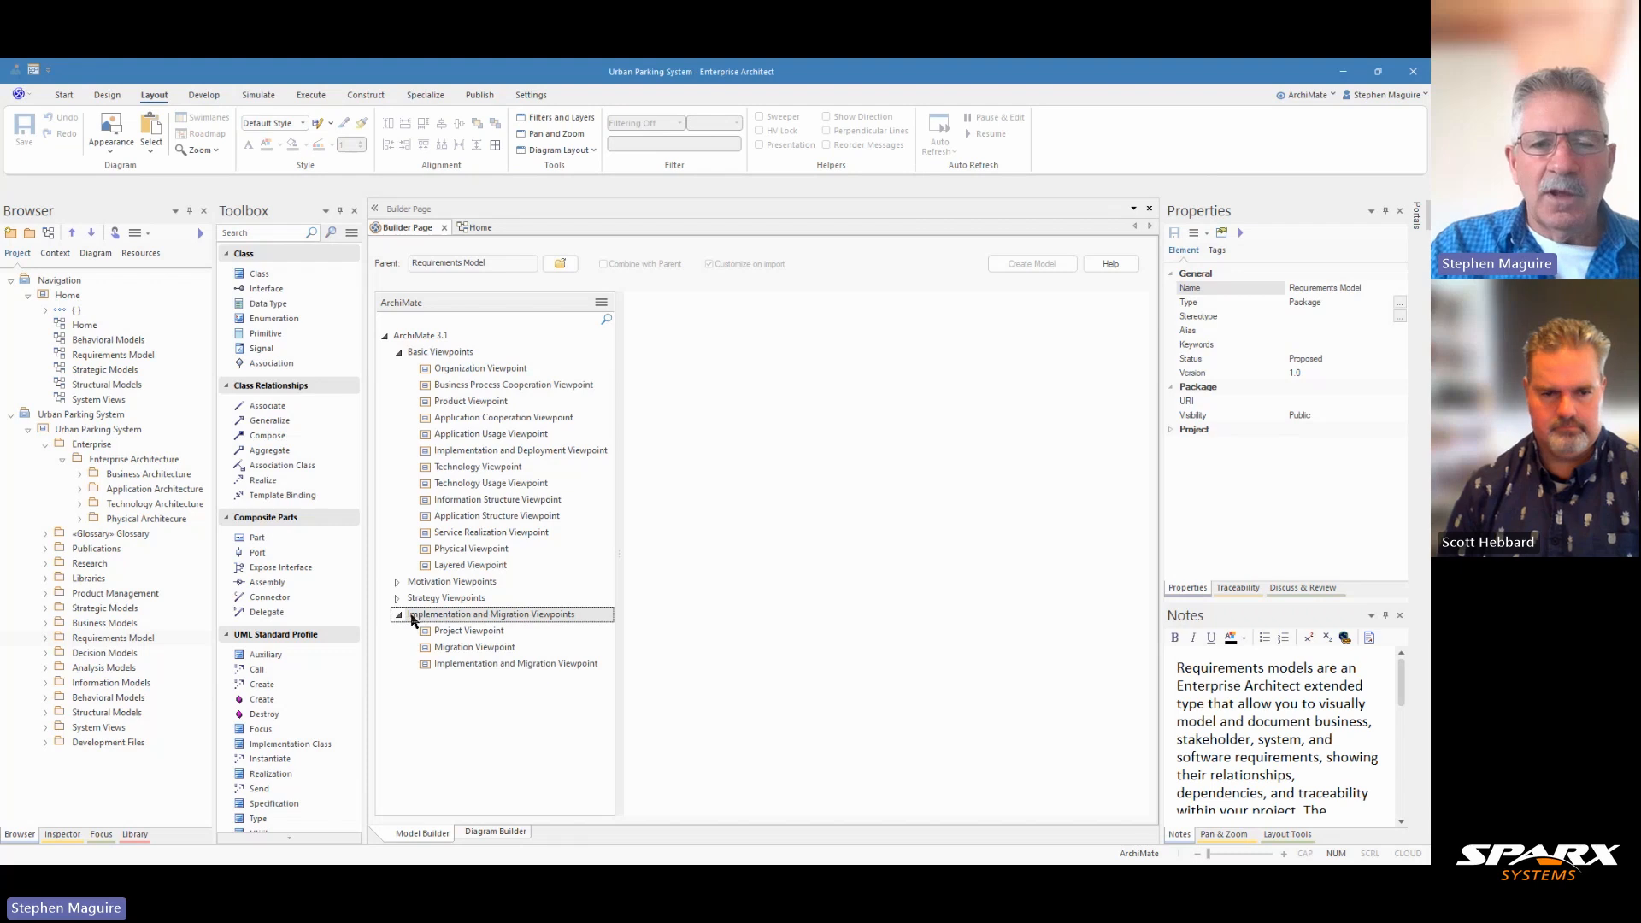
left_click(484, 632)
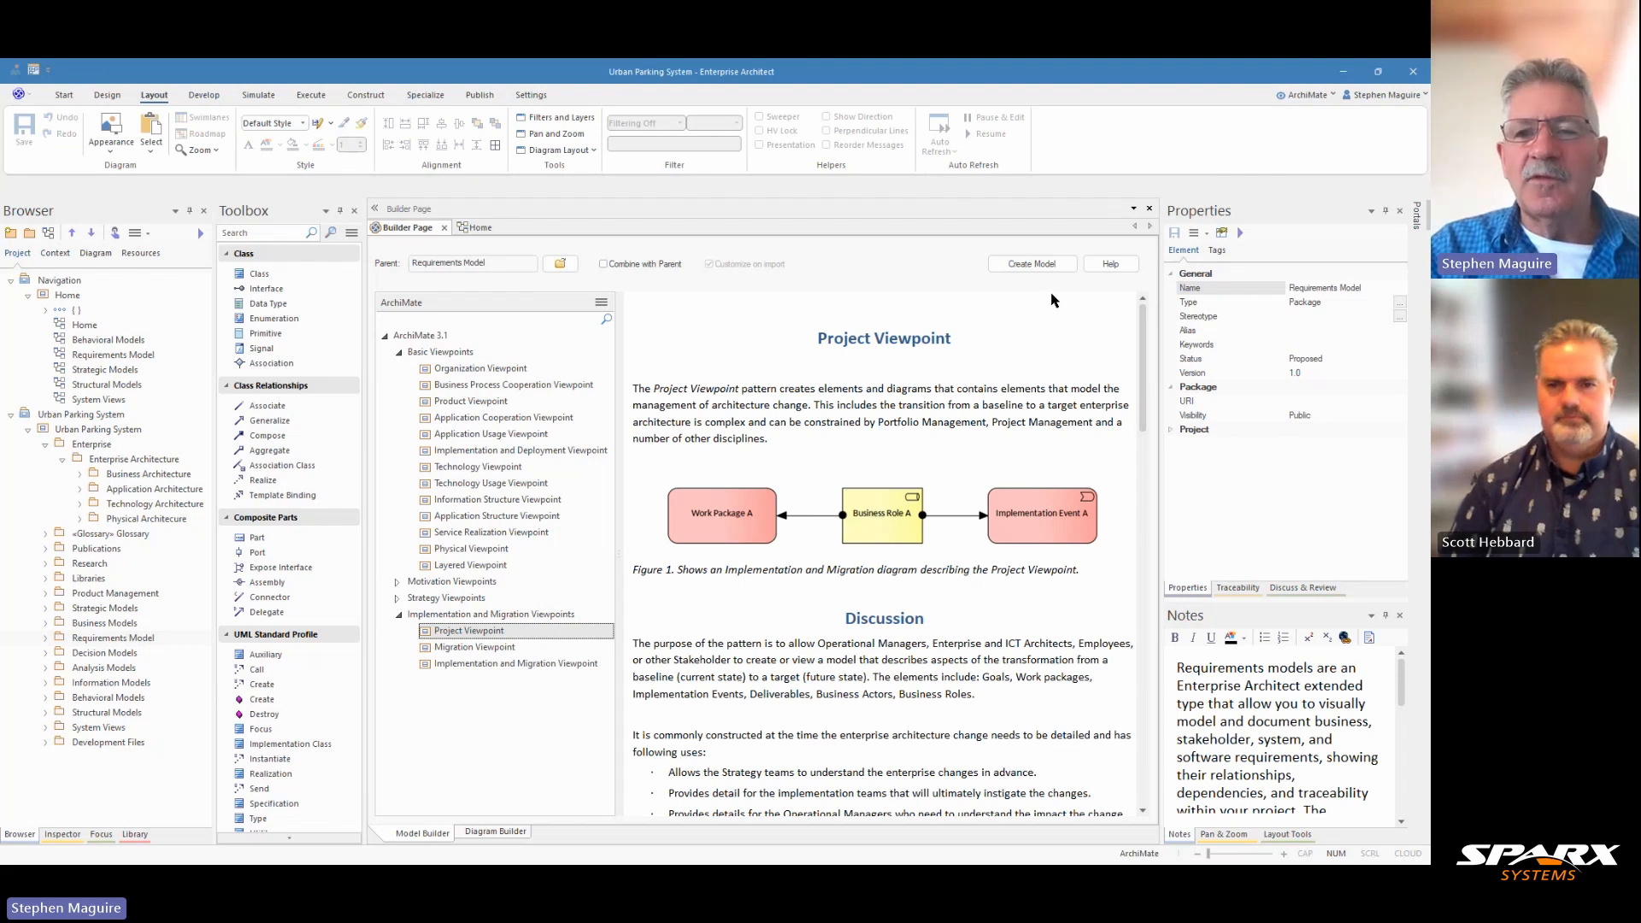
left_click(444, 233)
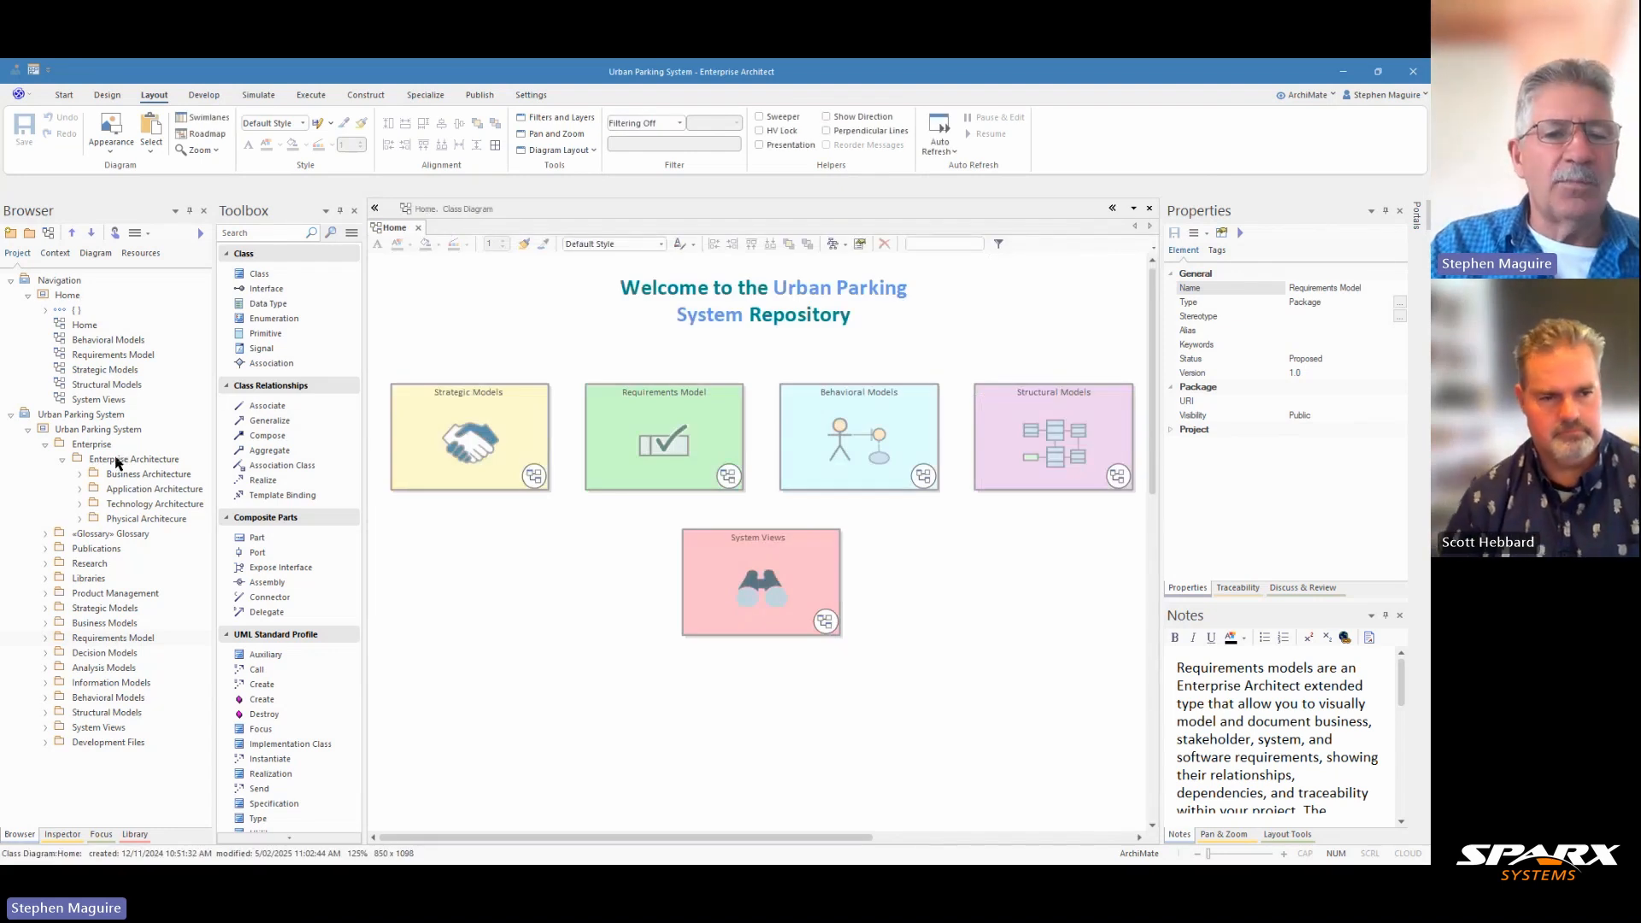
Step: Create a package-only package named "Implementation Architecure" under the Enterprise Architecture package
left_click(123, 464)
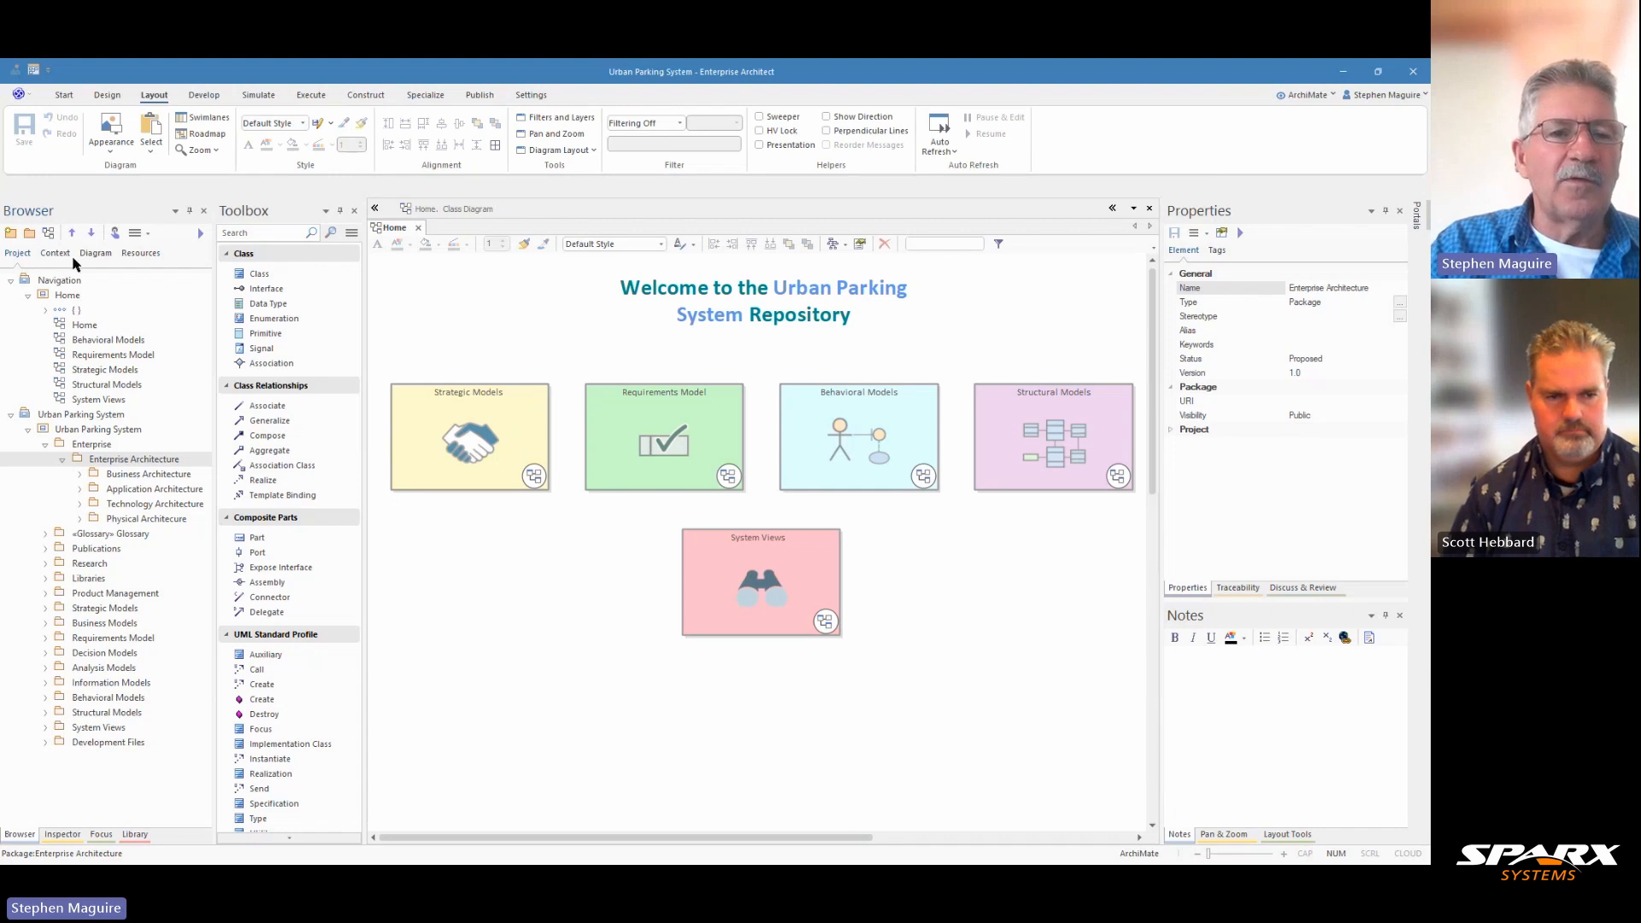
left_click(30, 236)
type("Implem")
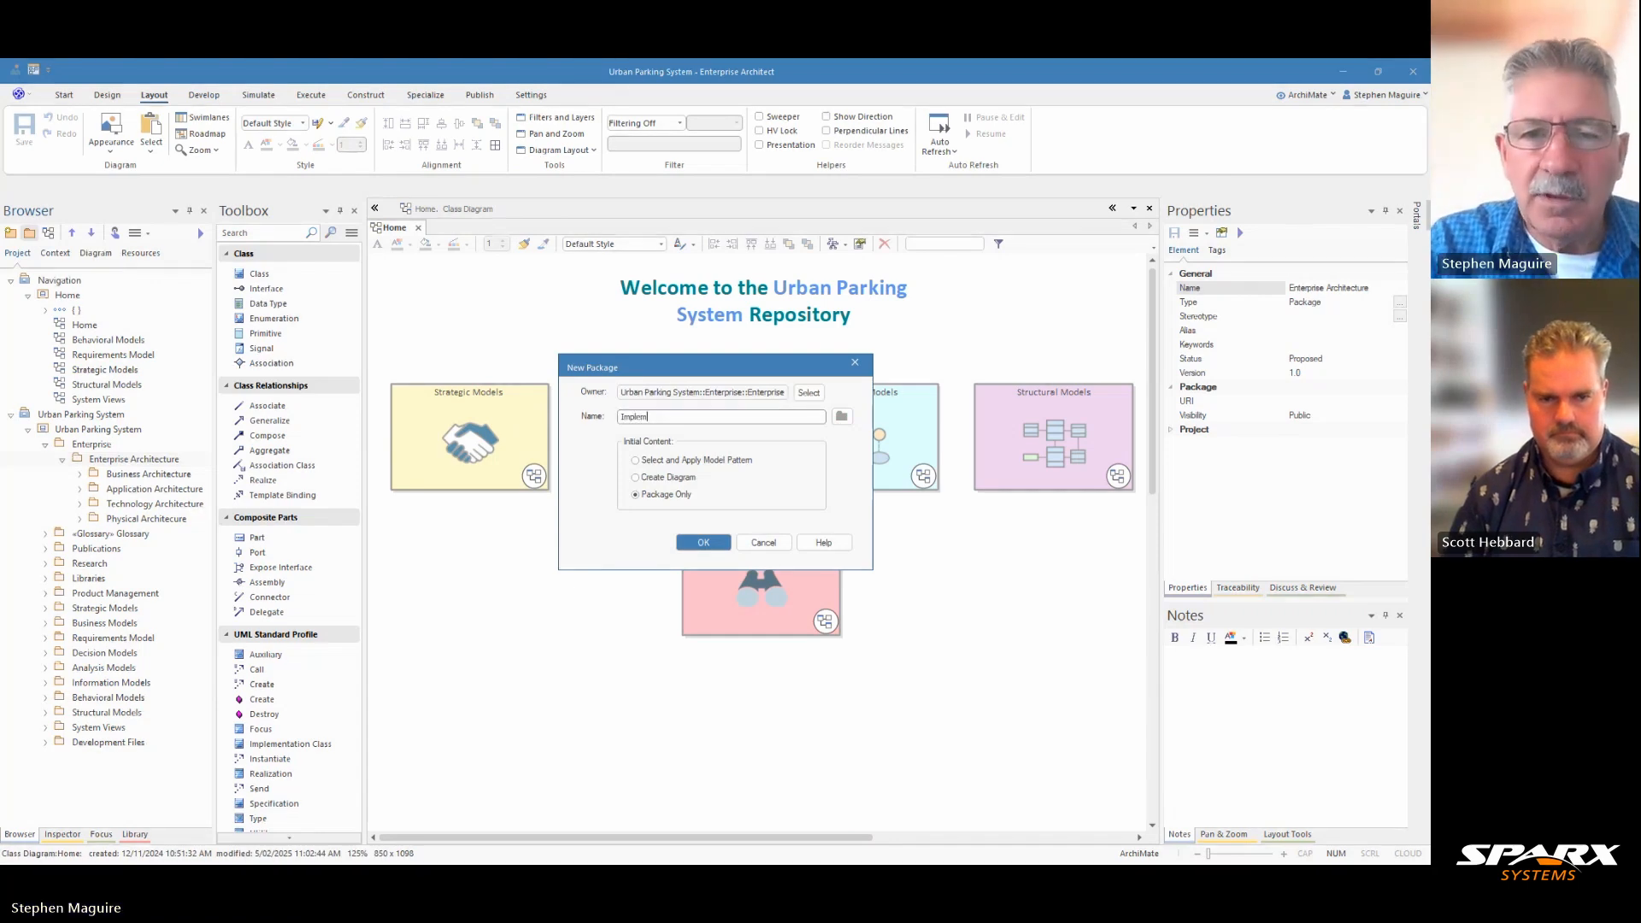
type("entation")
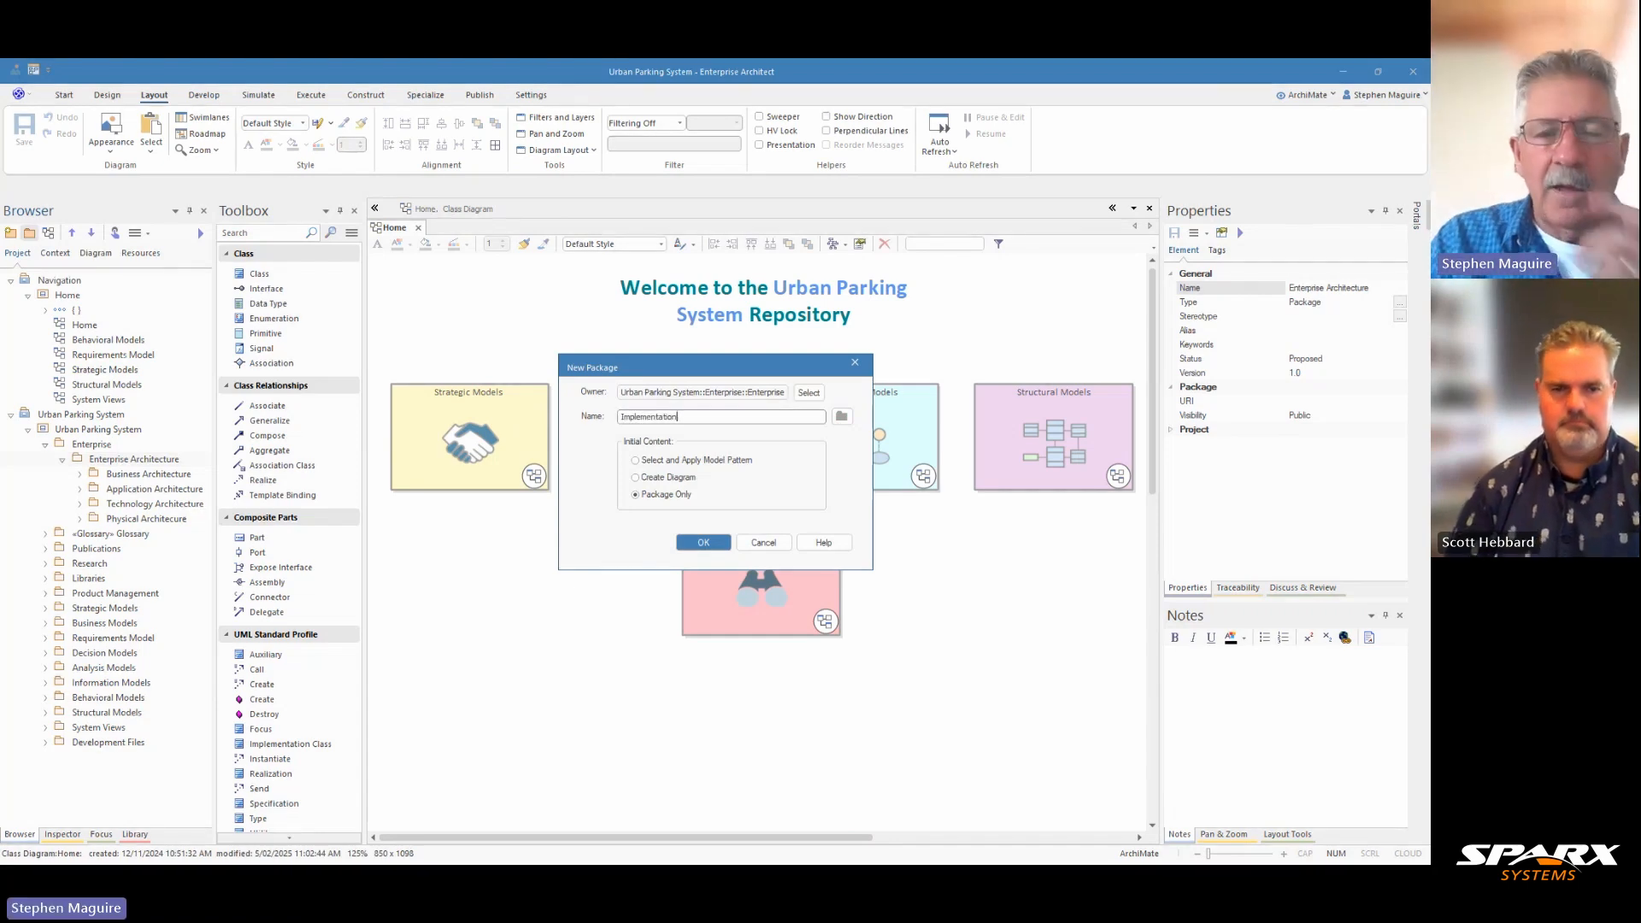
type(" Architecure")
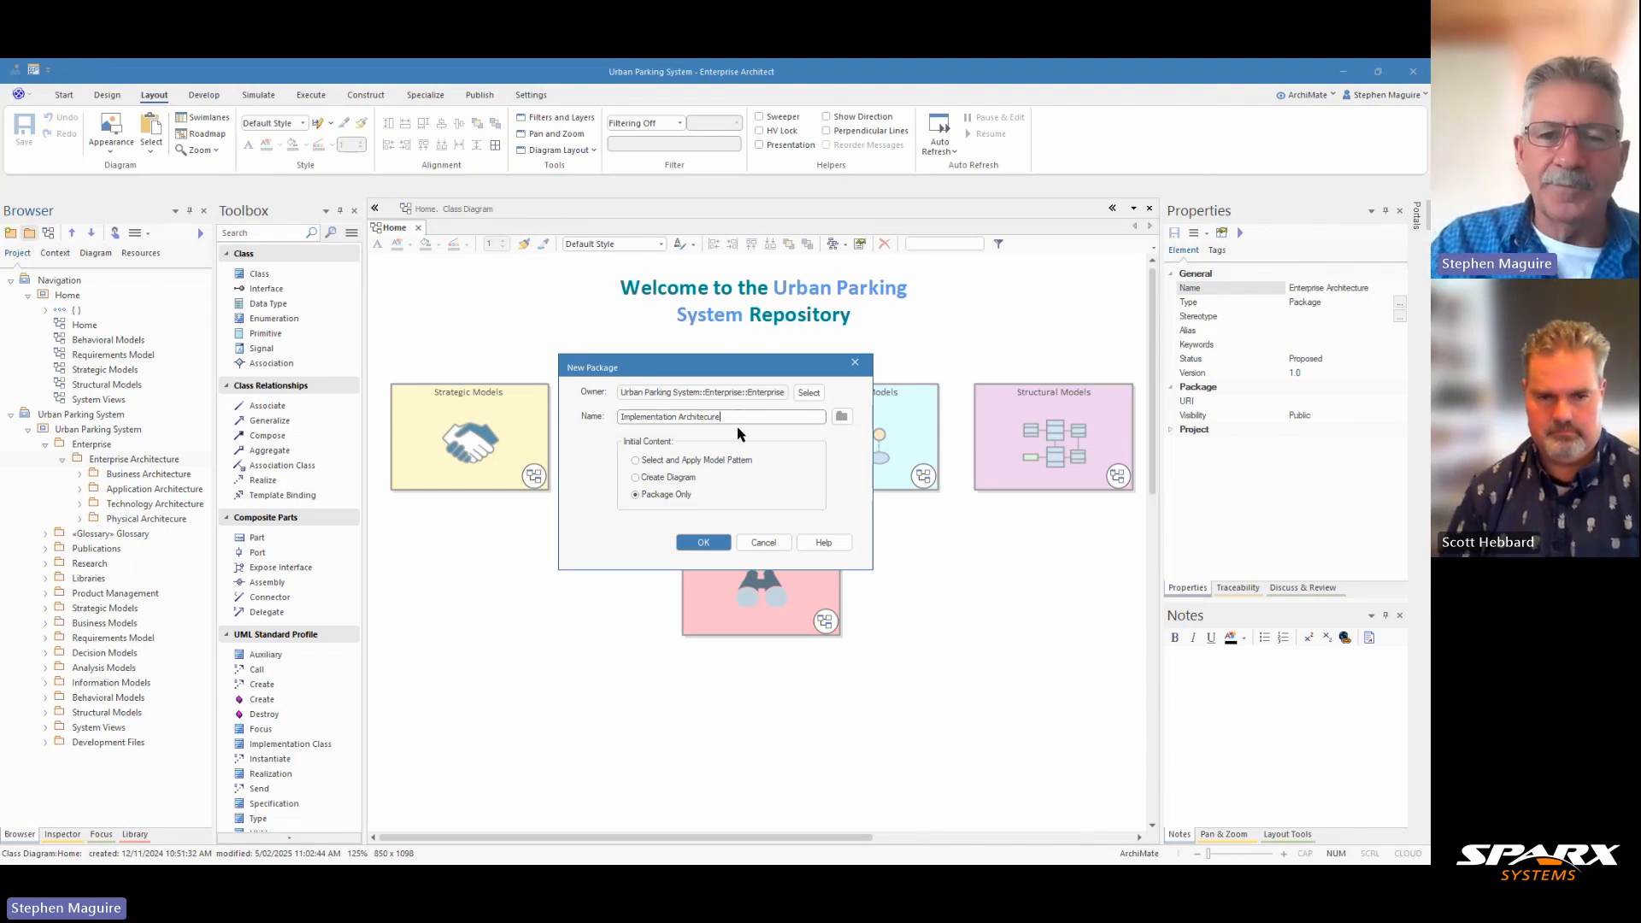
left_click(702, 543)
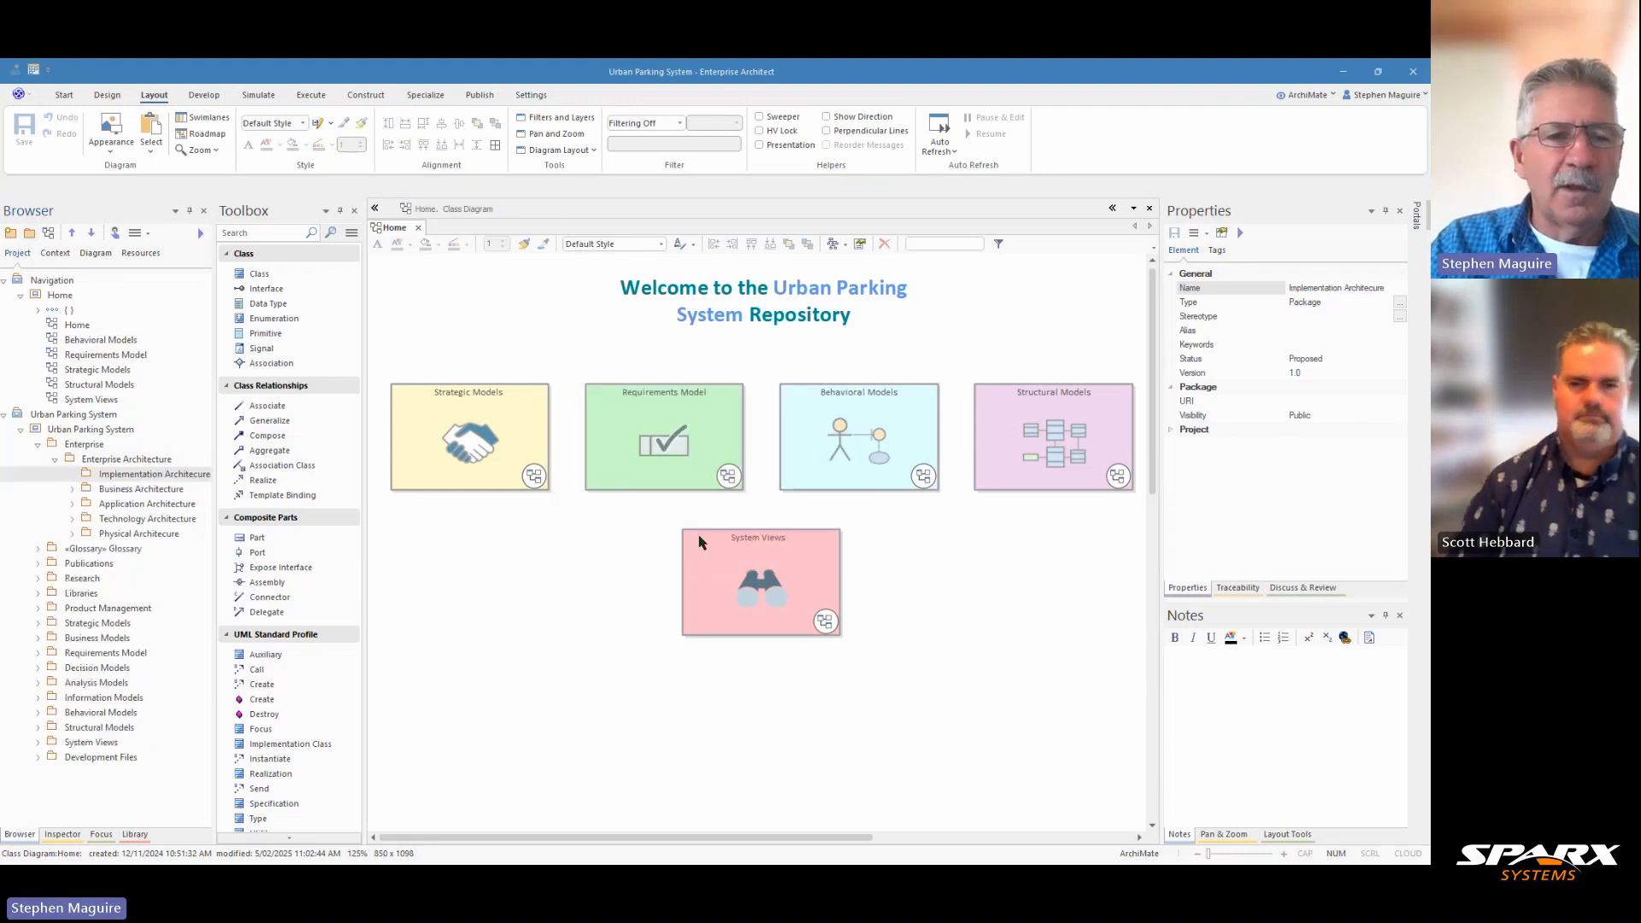
Step: Move the implementation package down the Enterprise Architecture package until it sits below Physical Architecure
left_click(92, 233)
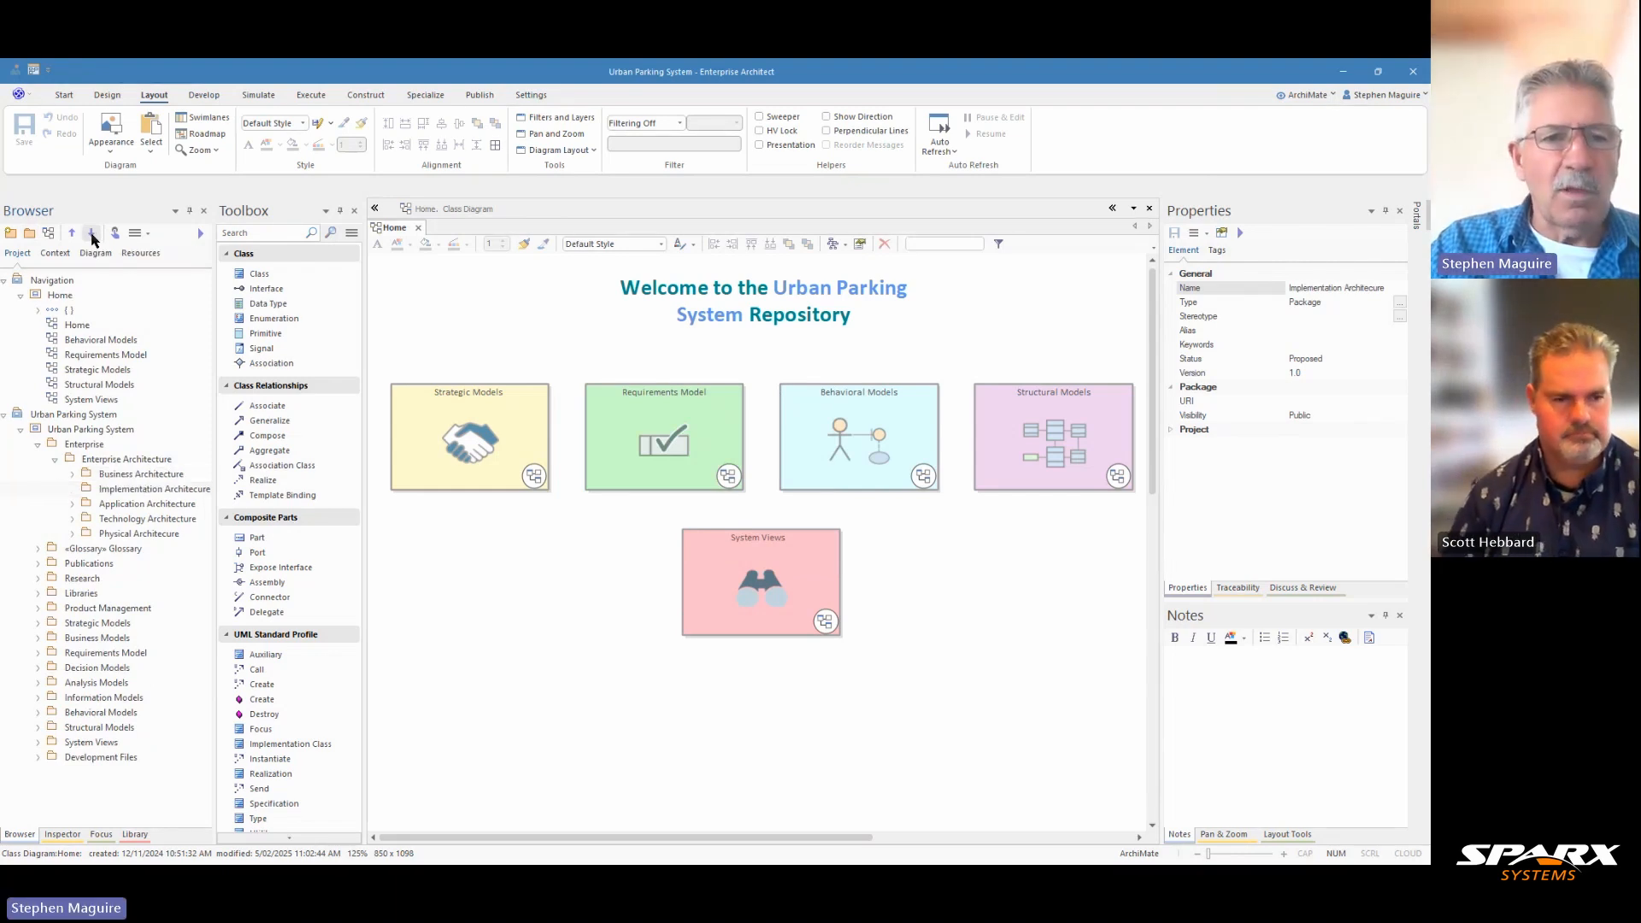
left_click(93, 233)
left_click(93, 234)
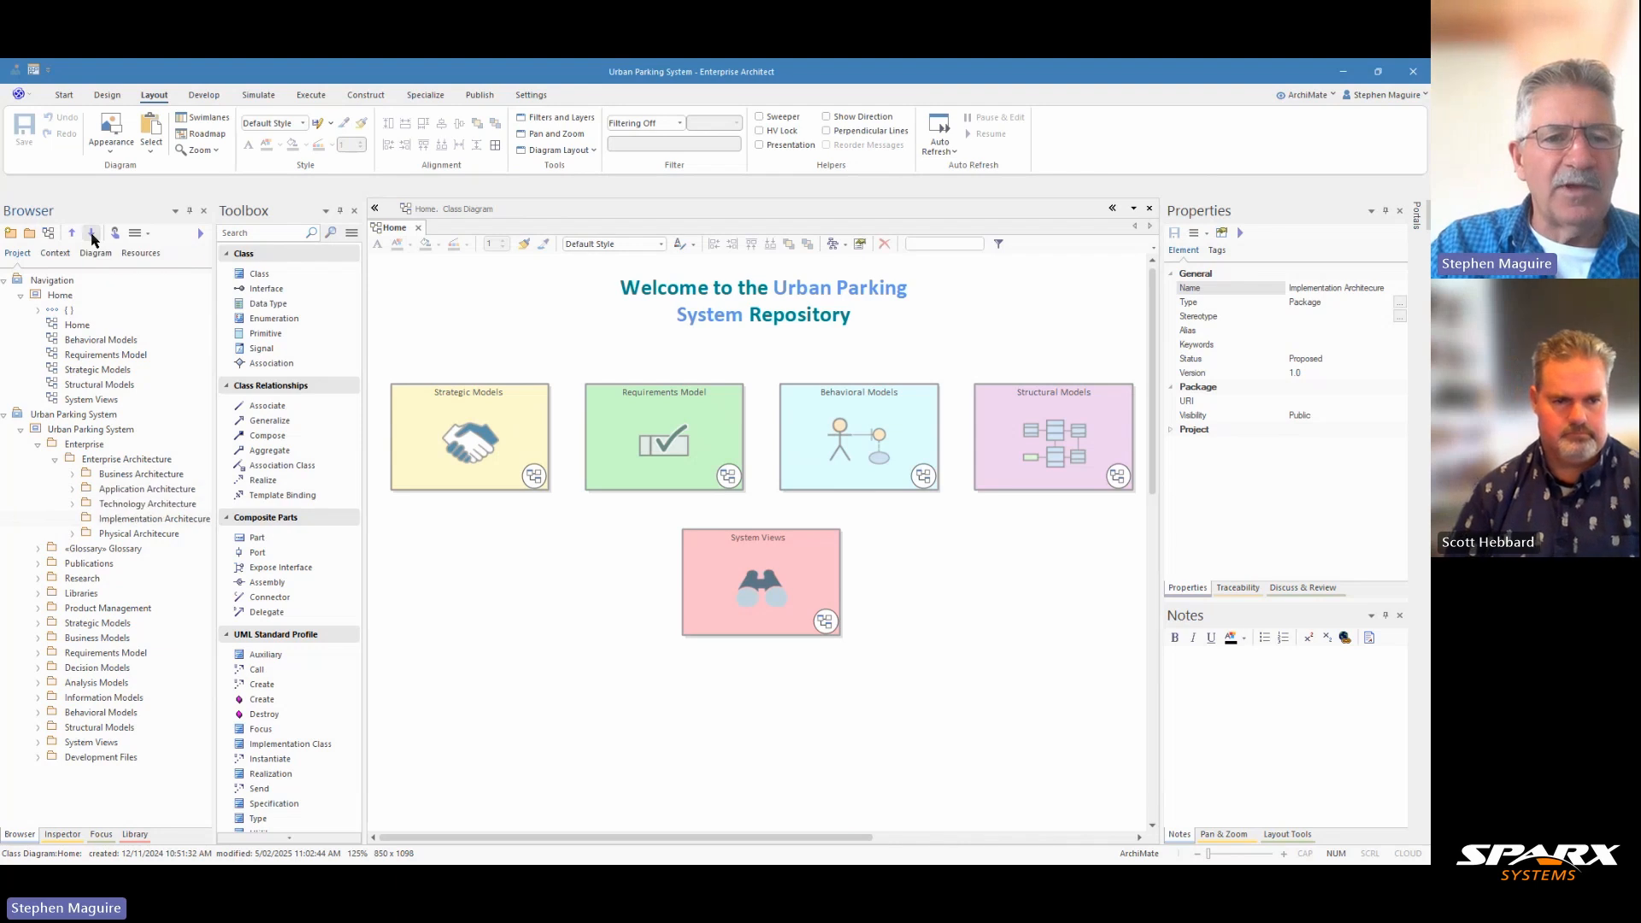
left_click(93, 234)
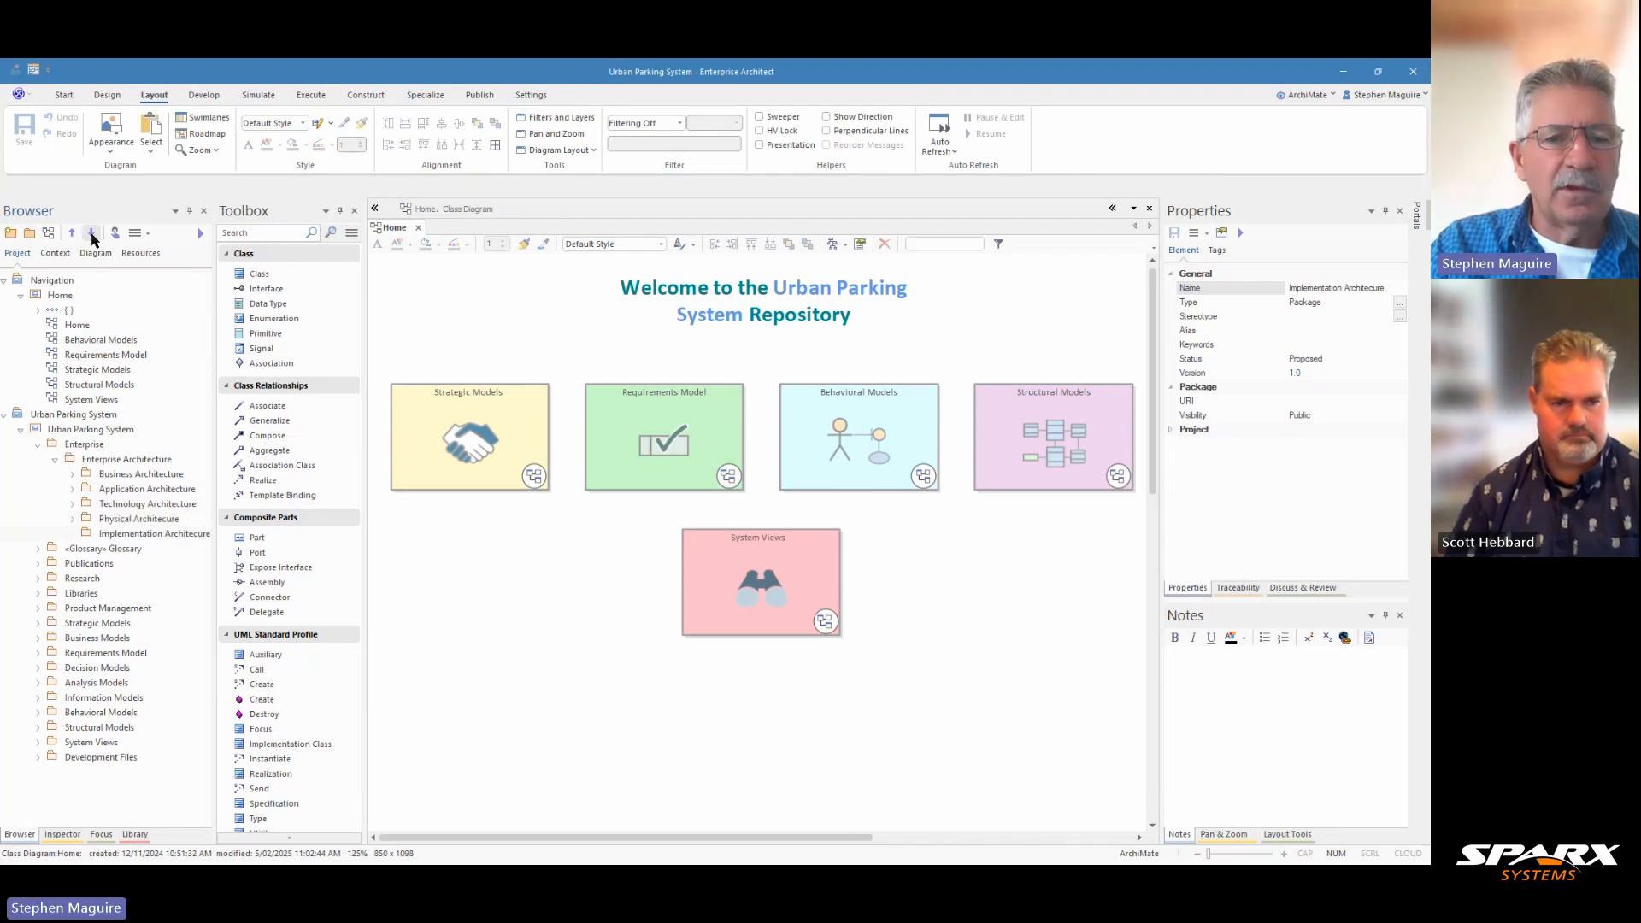
Step: Create a package-only package named "Project Viewpoint" inside the implementation package
left_click(147, 537)
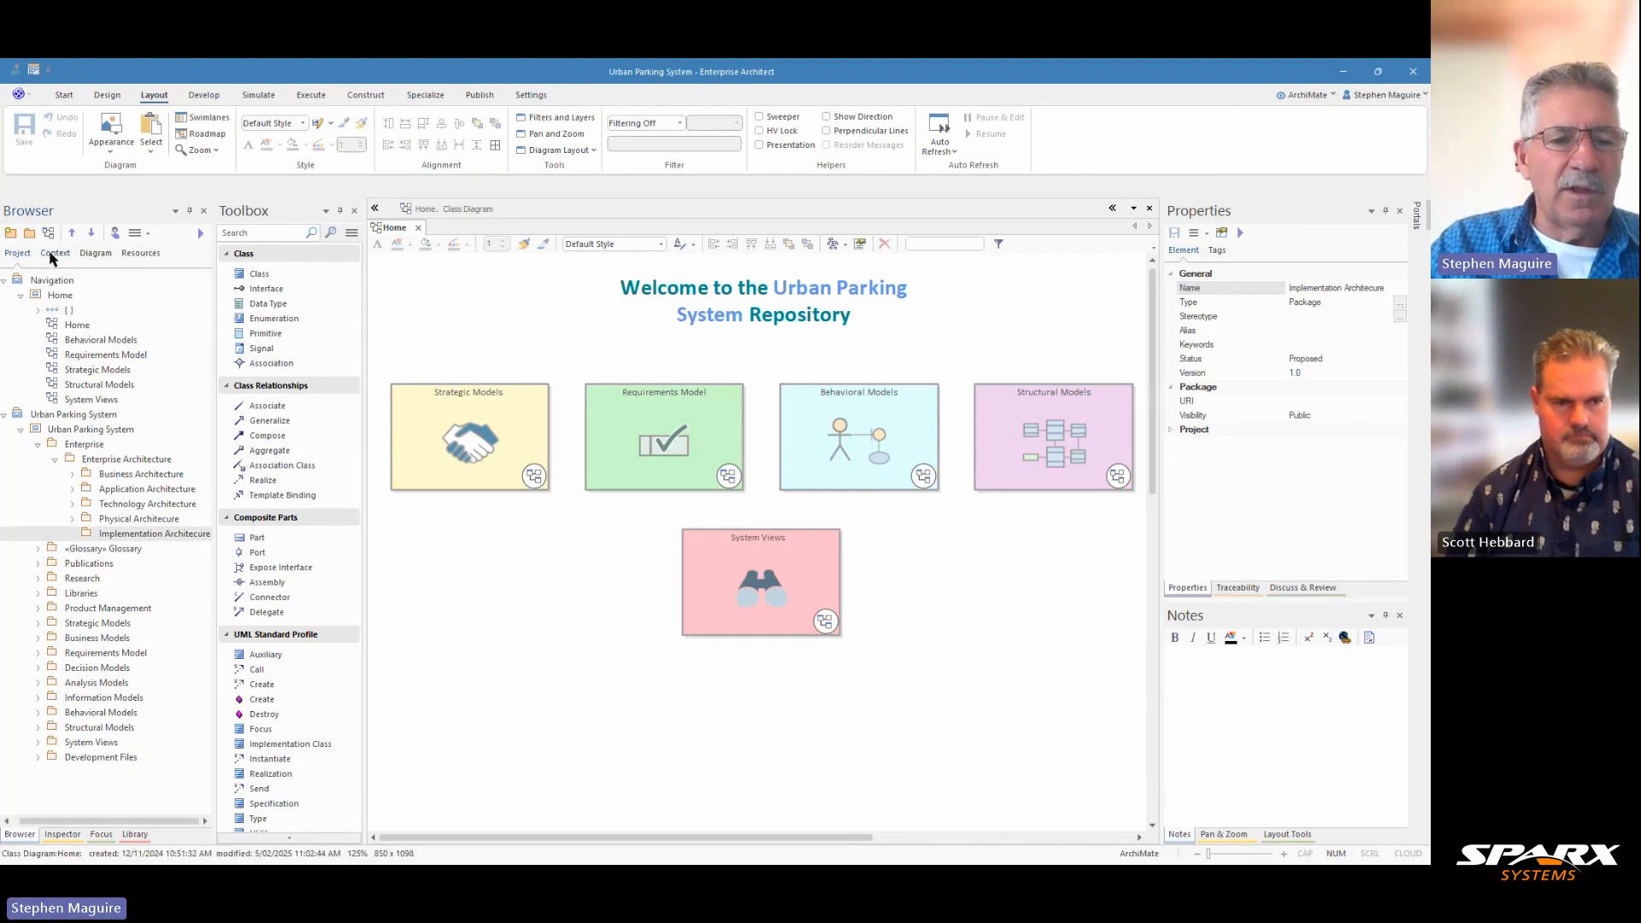
left_click_drag(101, 823, 93, 823)
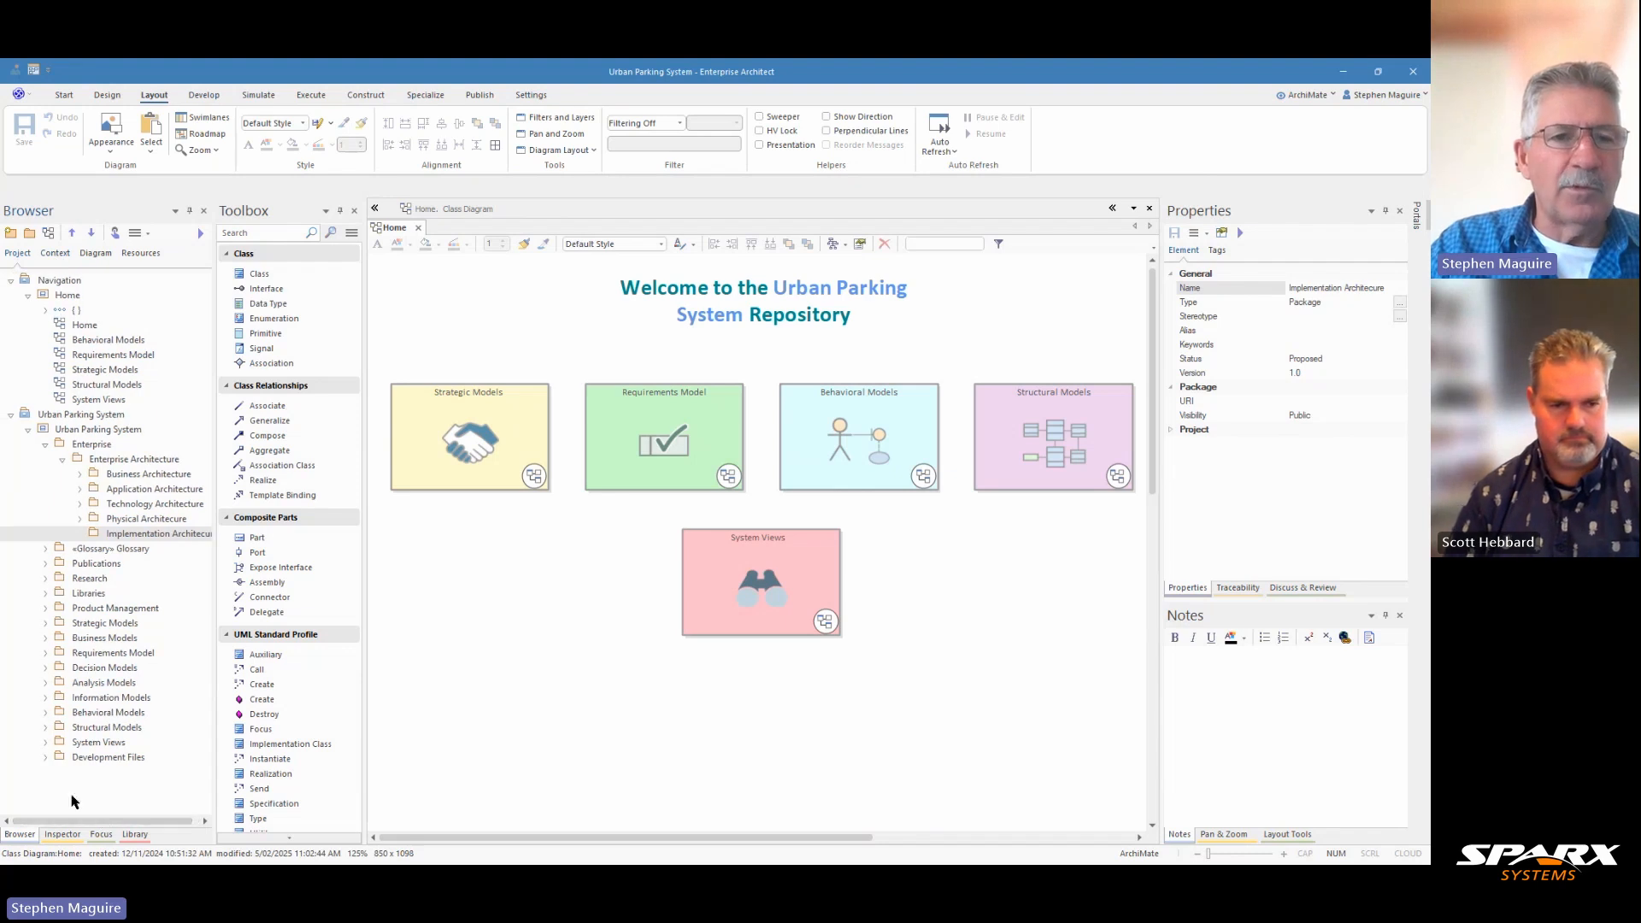
left_click(30, 239)
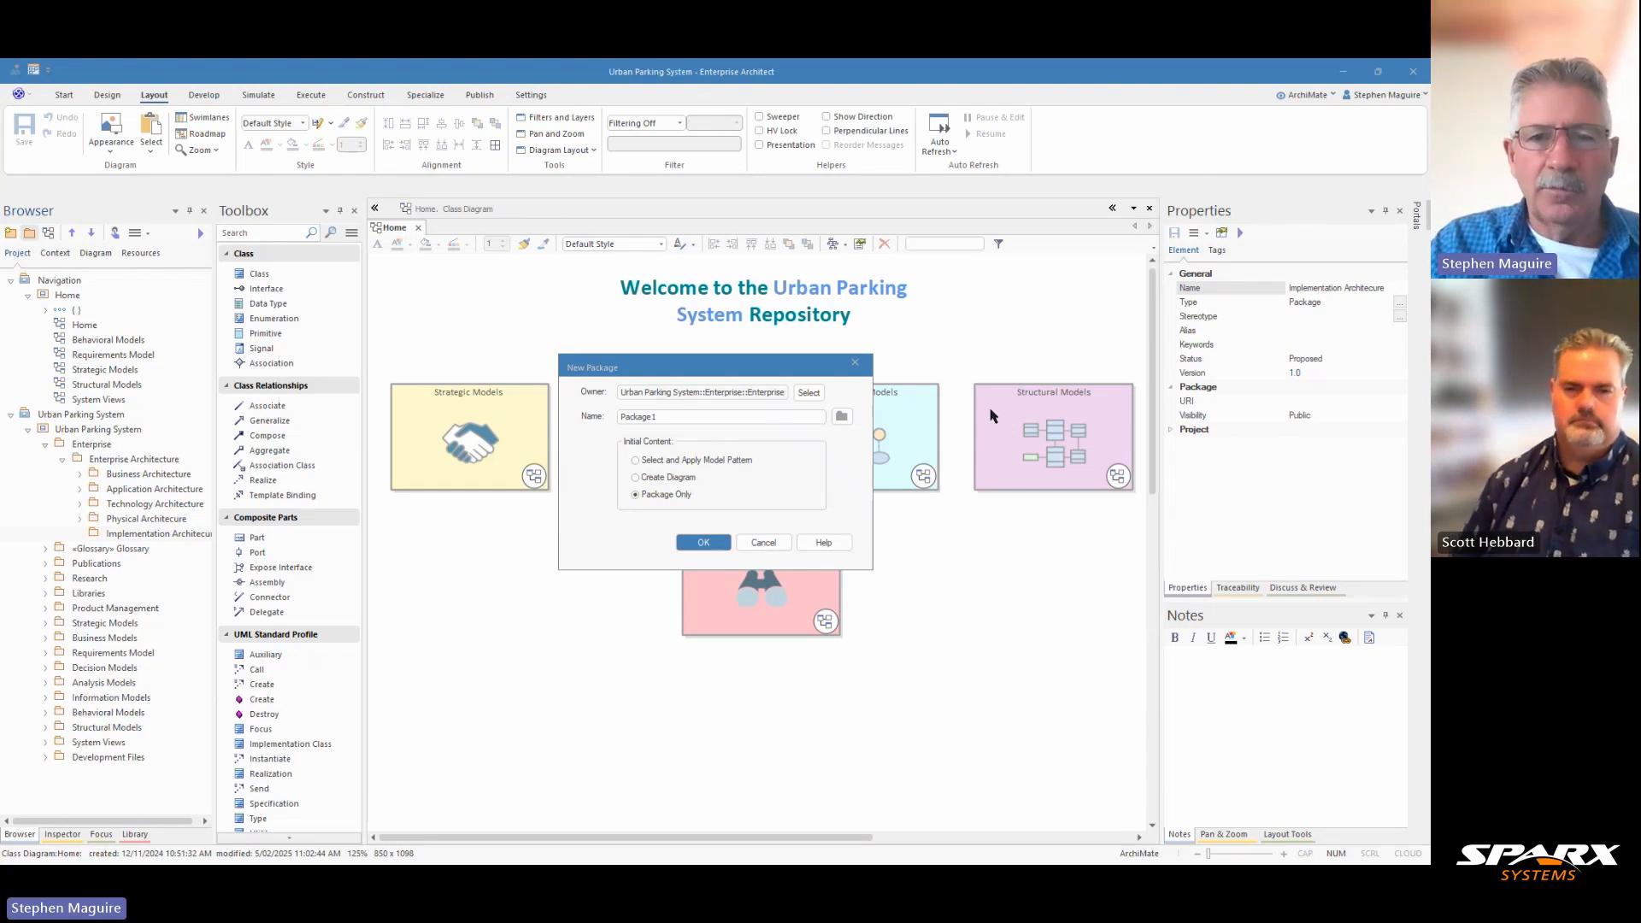
left_click(666, 416)
double_click(648, 416)
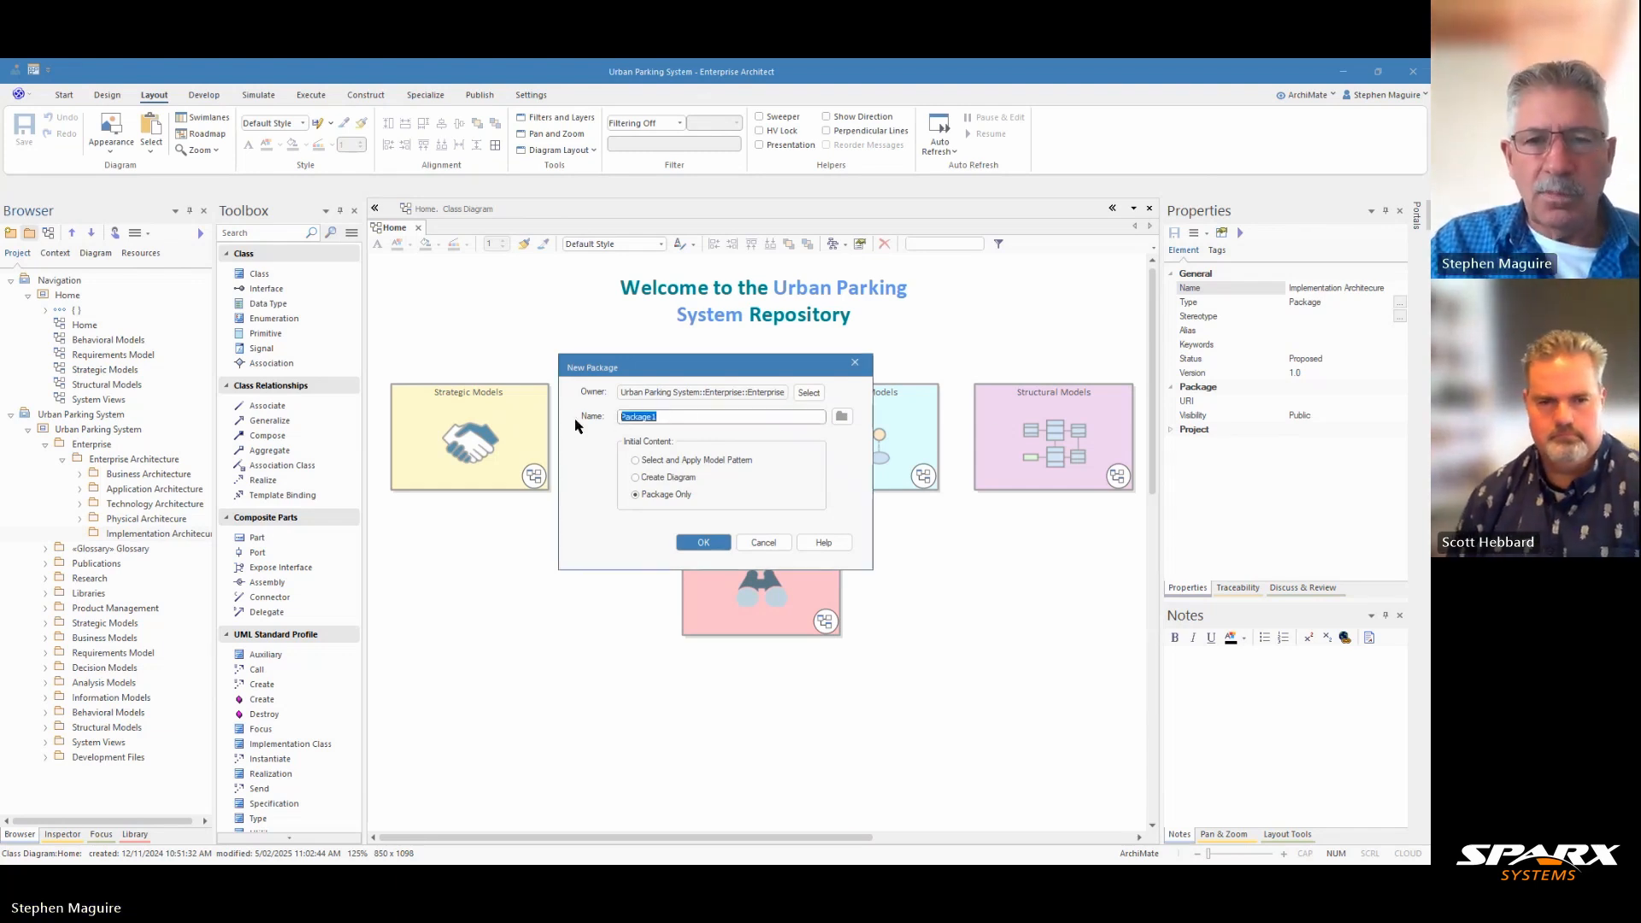
type("Project Viewpoint")
left_click(703, 543)
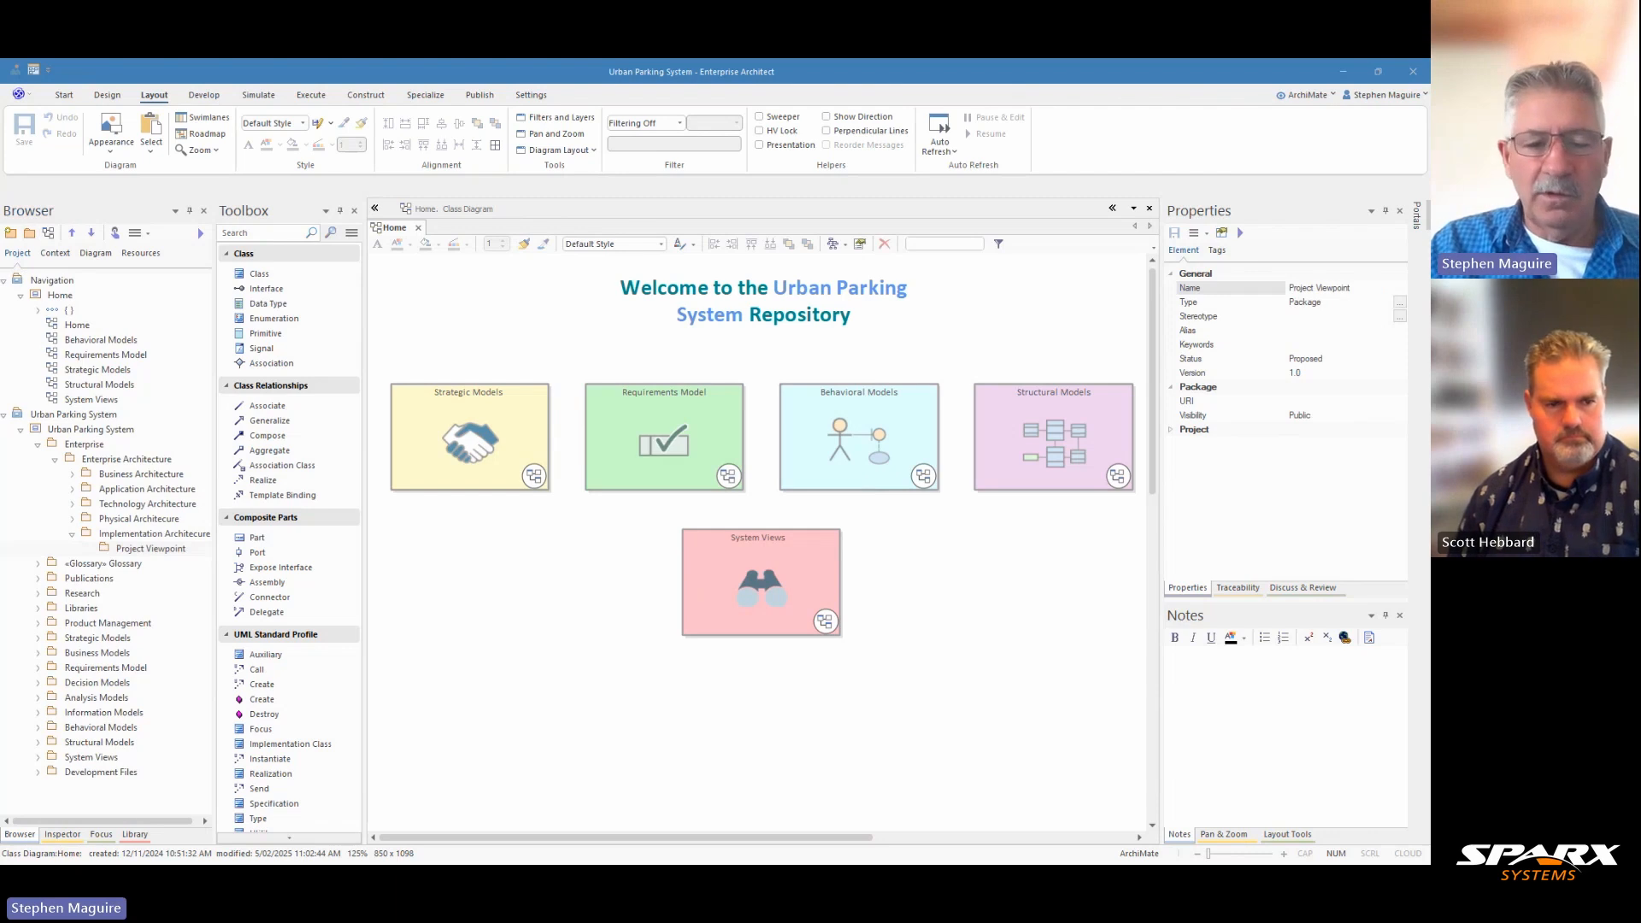
Step: Paste the ArchiMate 3.2 Specification's project viewpoint description into the new package's notes and enlarge the Notes pane to show all of it
left_click(1180, 664)
key("ctrl+v")
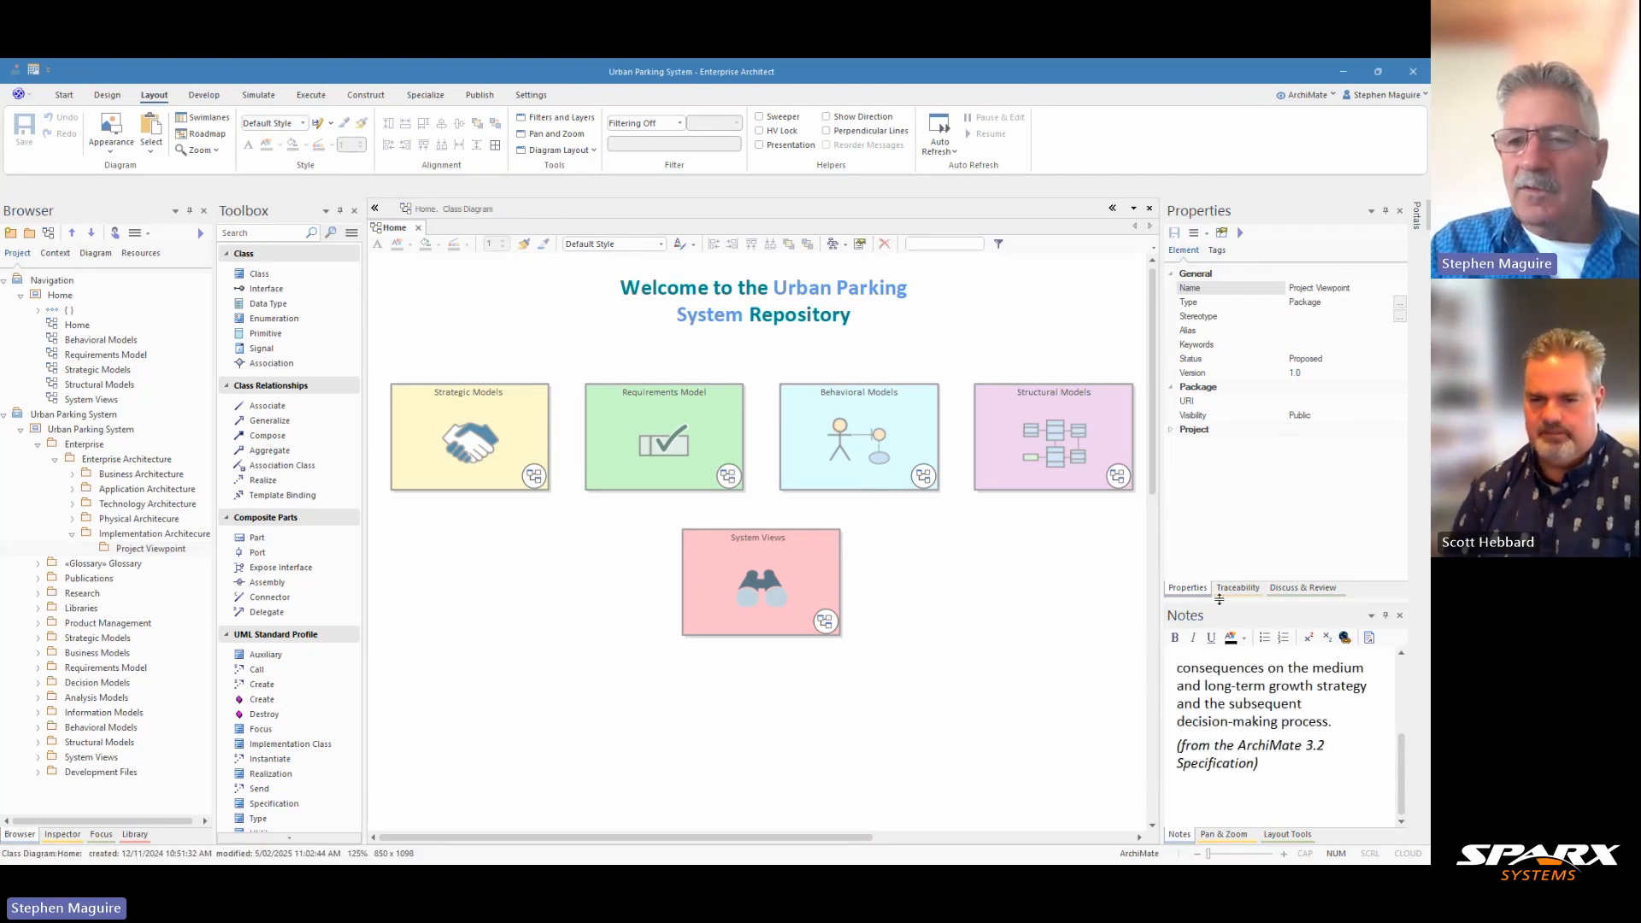
left_click_drag(1229, 565, 1231, 441)
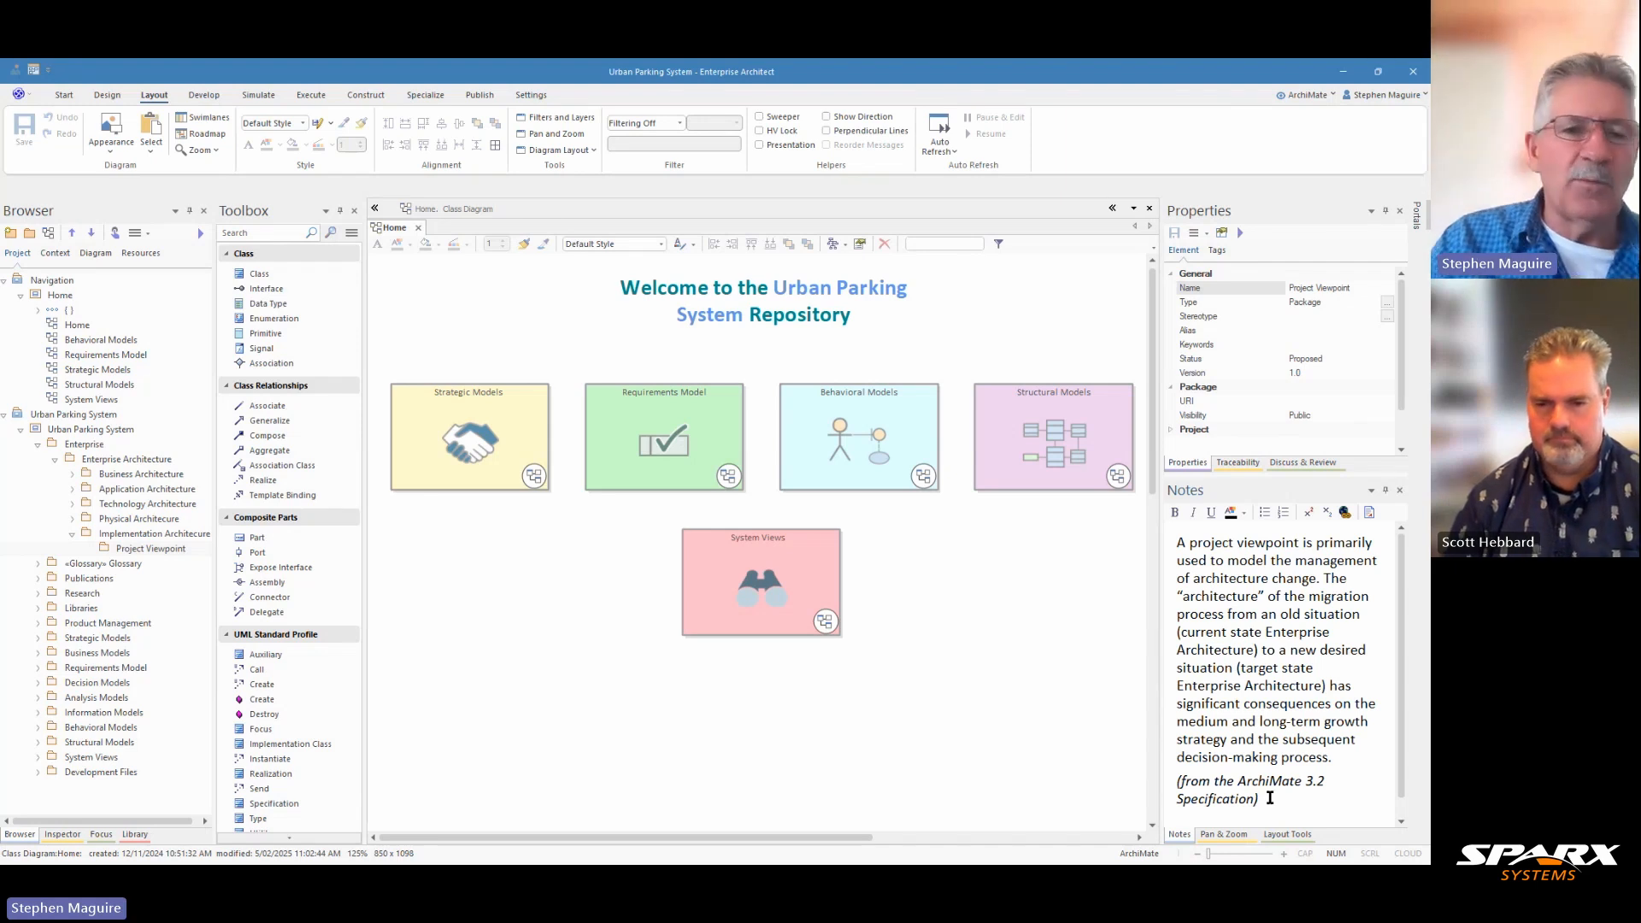
Step: Create a diagram named "Project Viewpoint" in the Project Viewpoint package, using the type ArchiMate 3 Implementation and Migration::Project
left_click(145, 553)
left_click(68, 255)
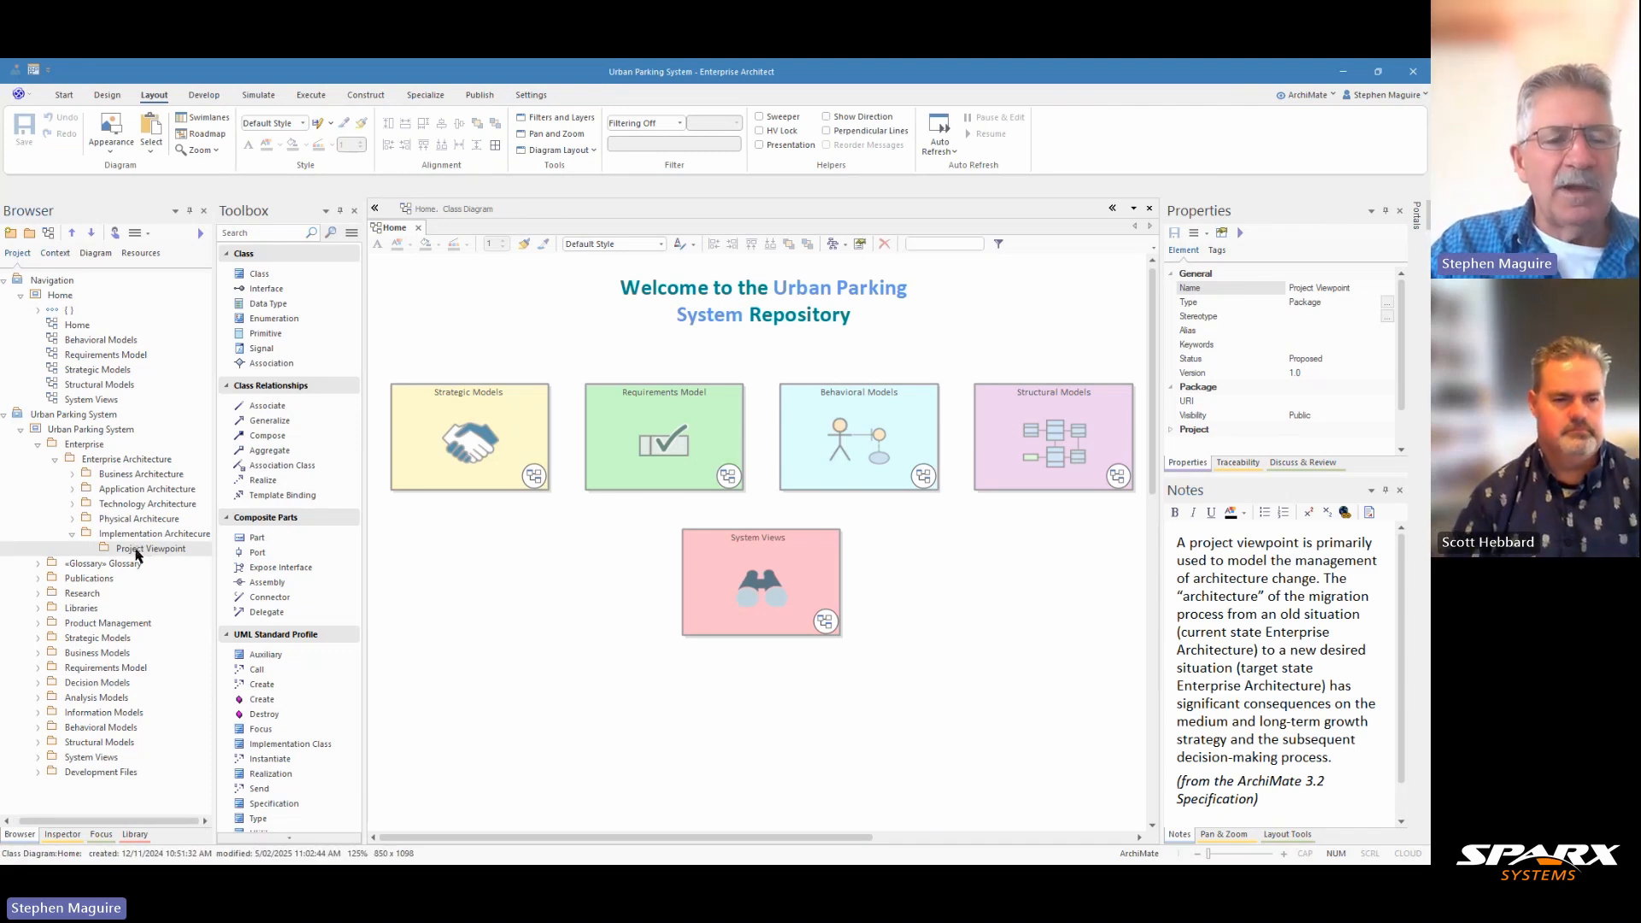
left_click(51, 242)
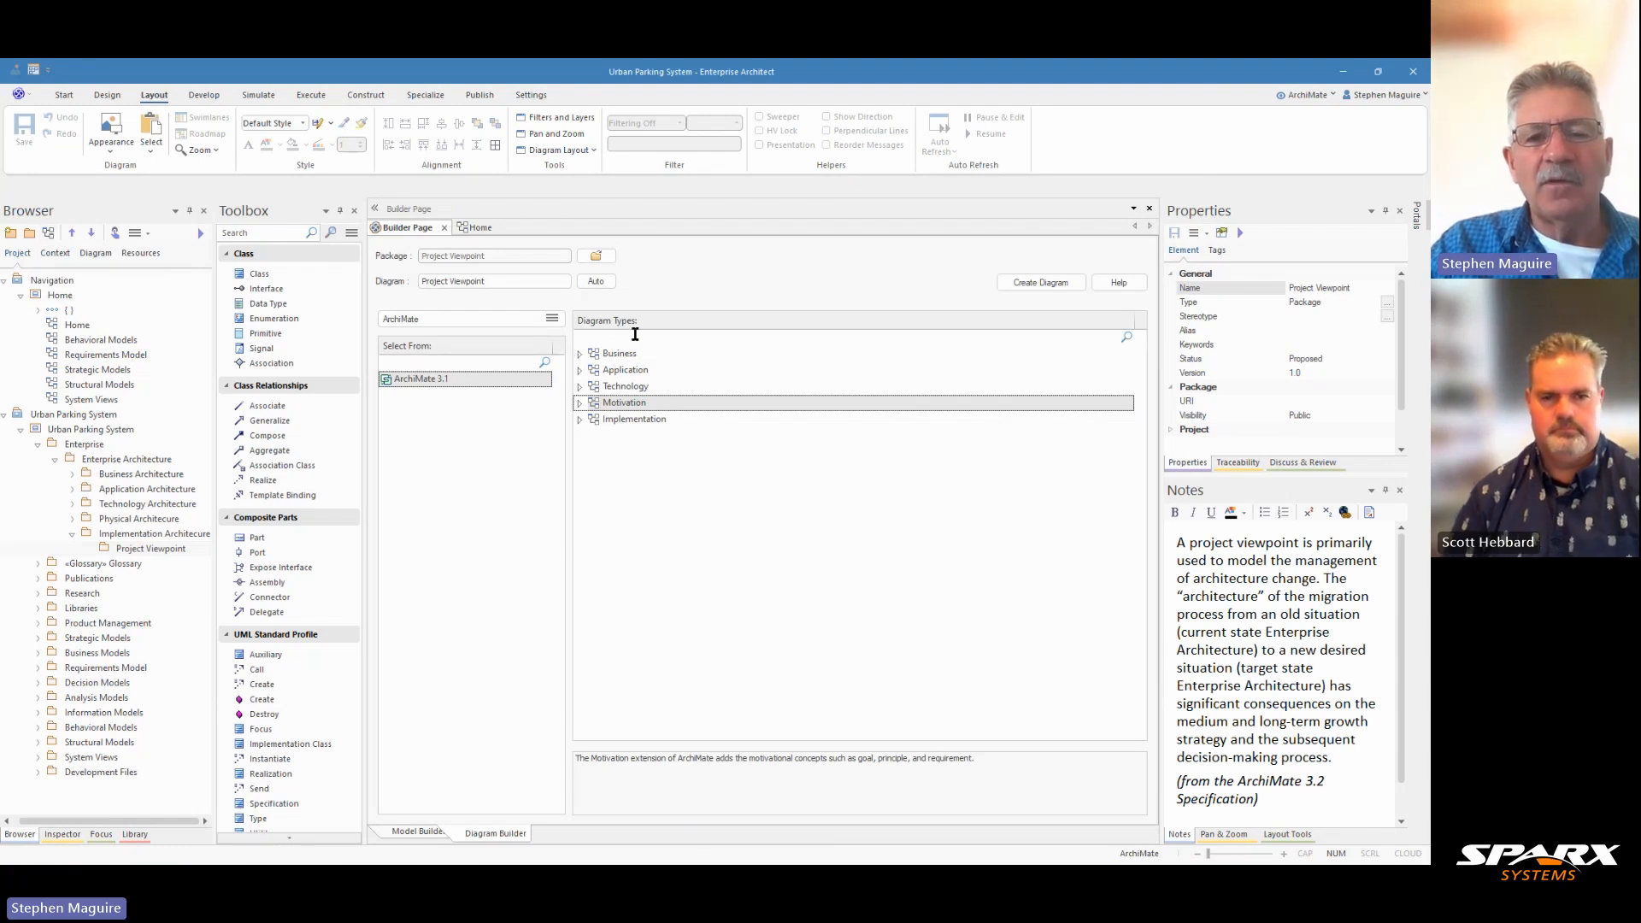
left_click(580, 354)
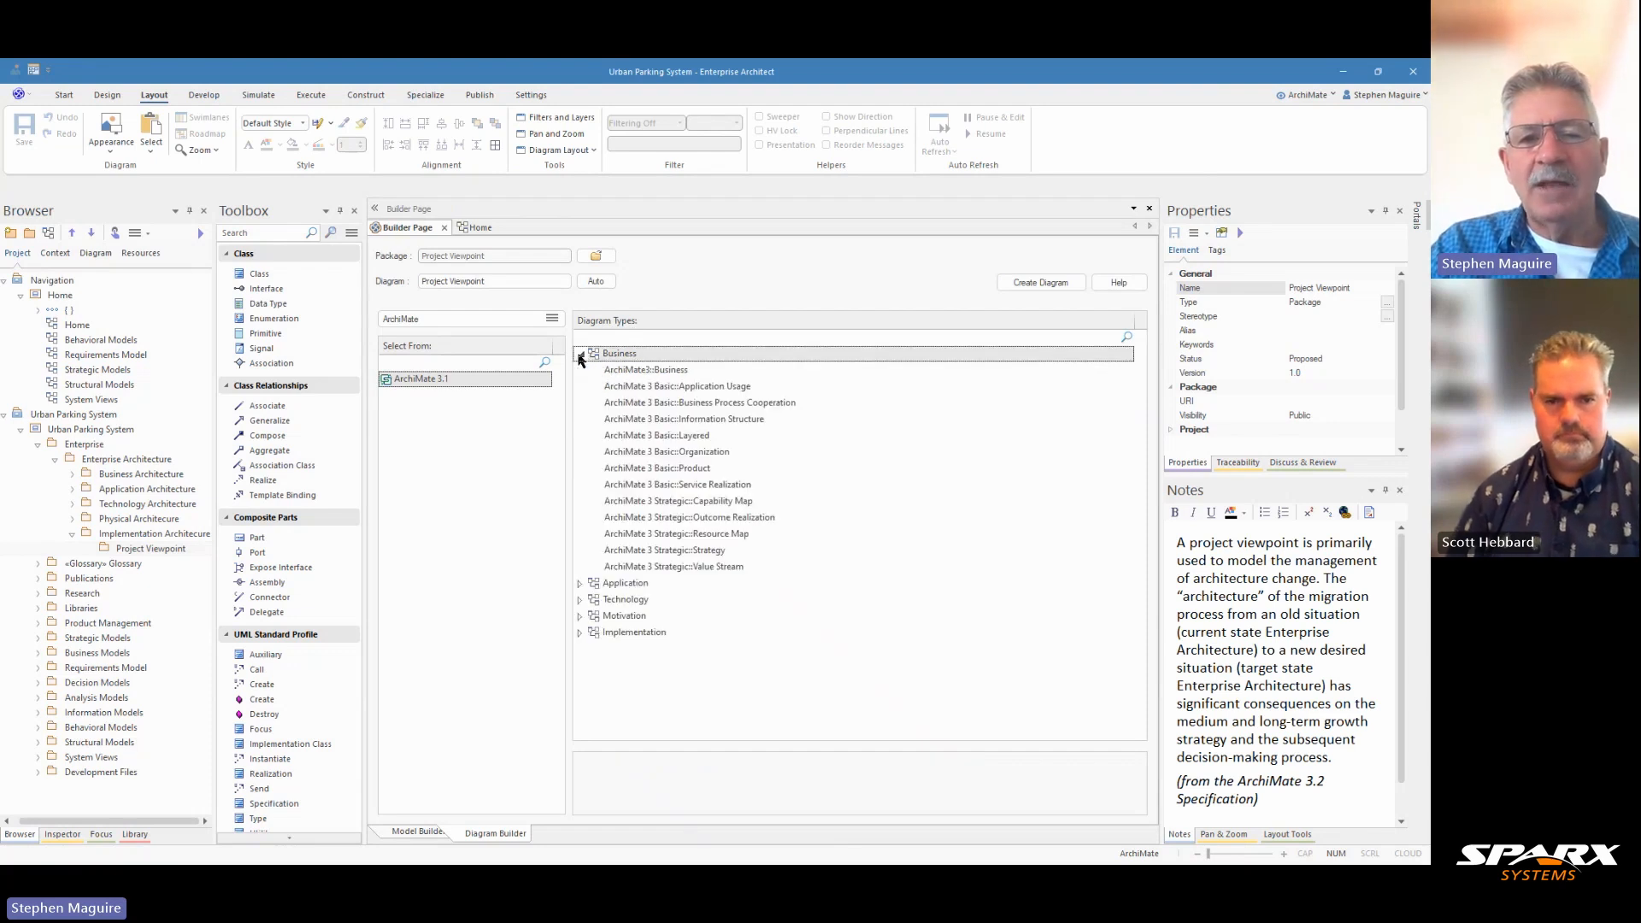
left_click(580, 354)
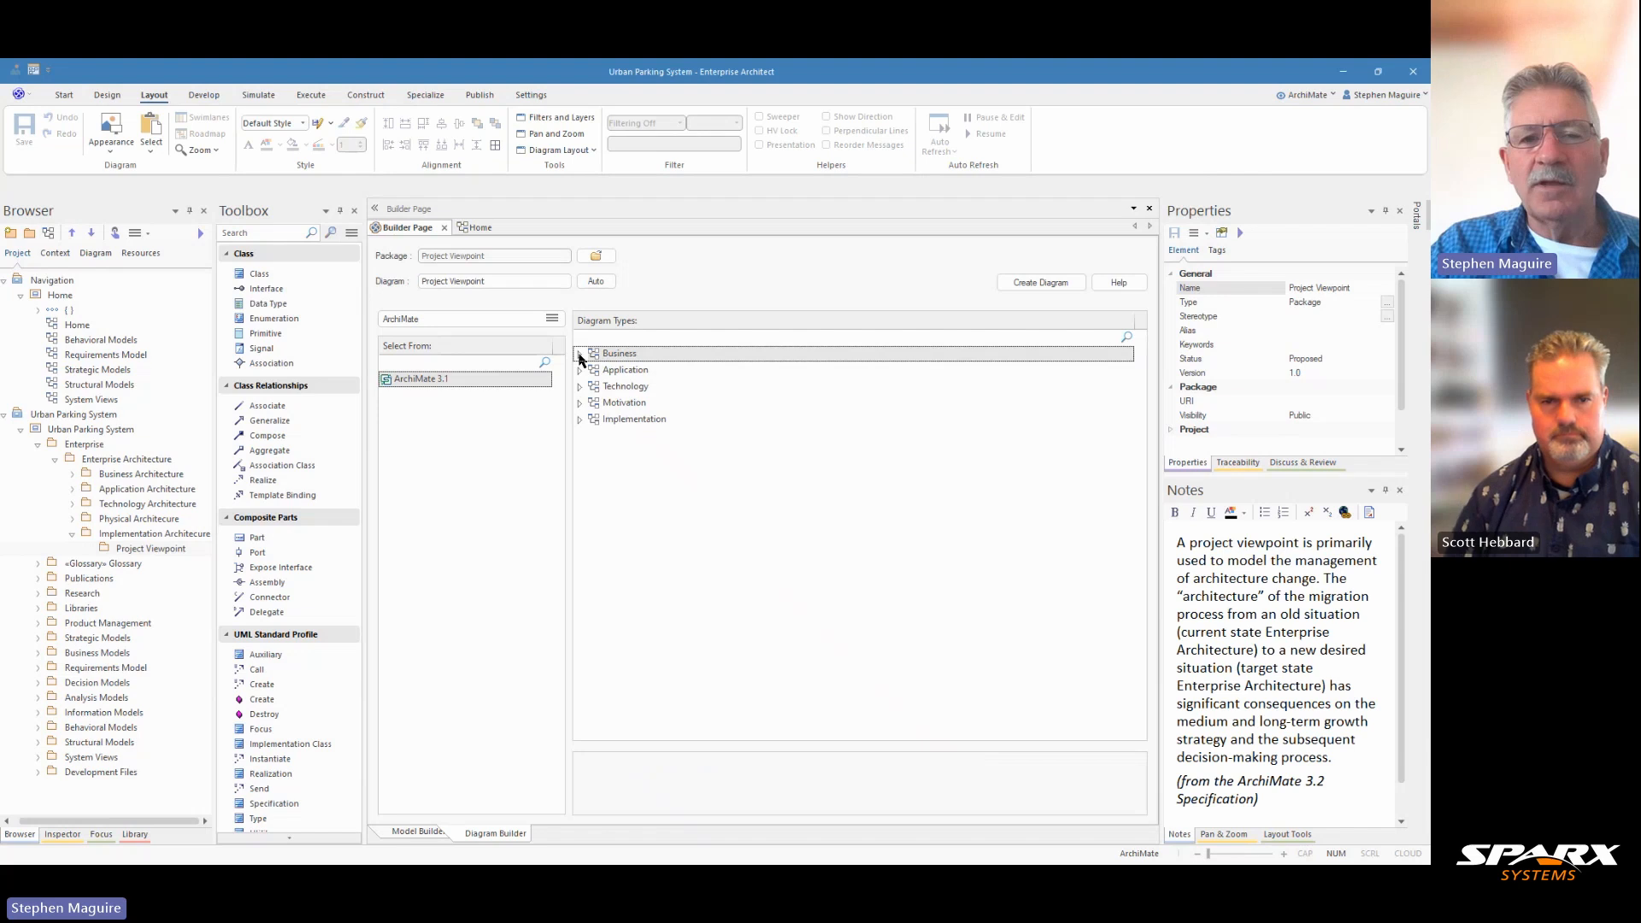
left_click(580, 419)
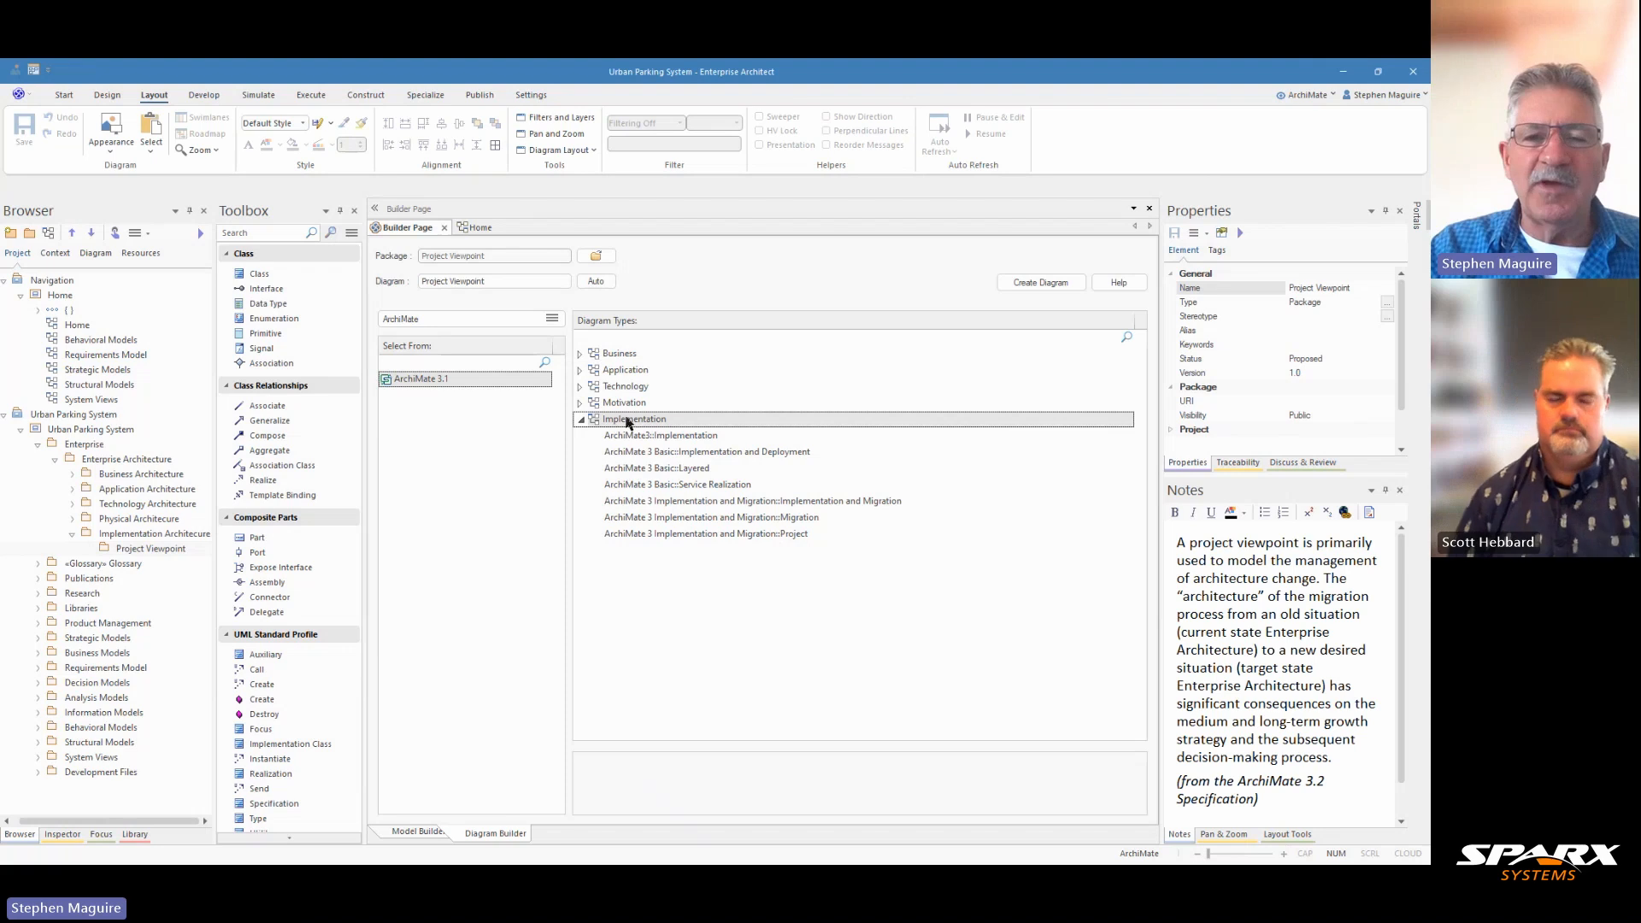
left_click(704, 536)
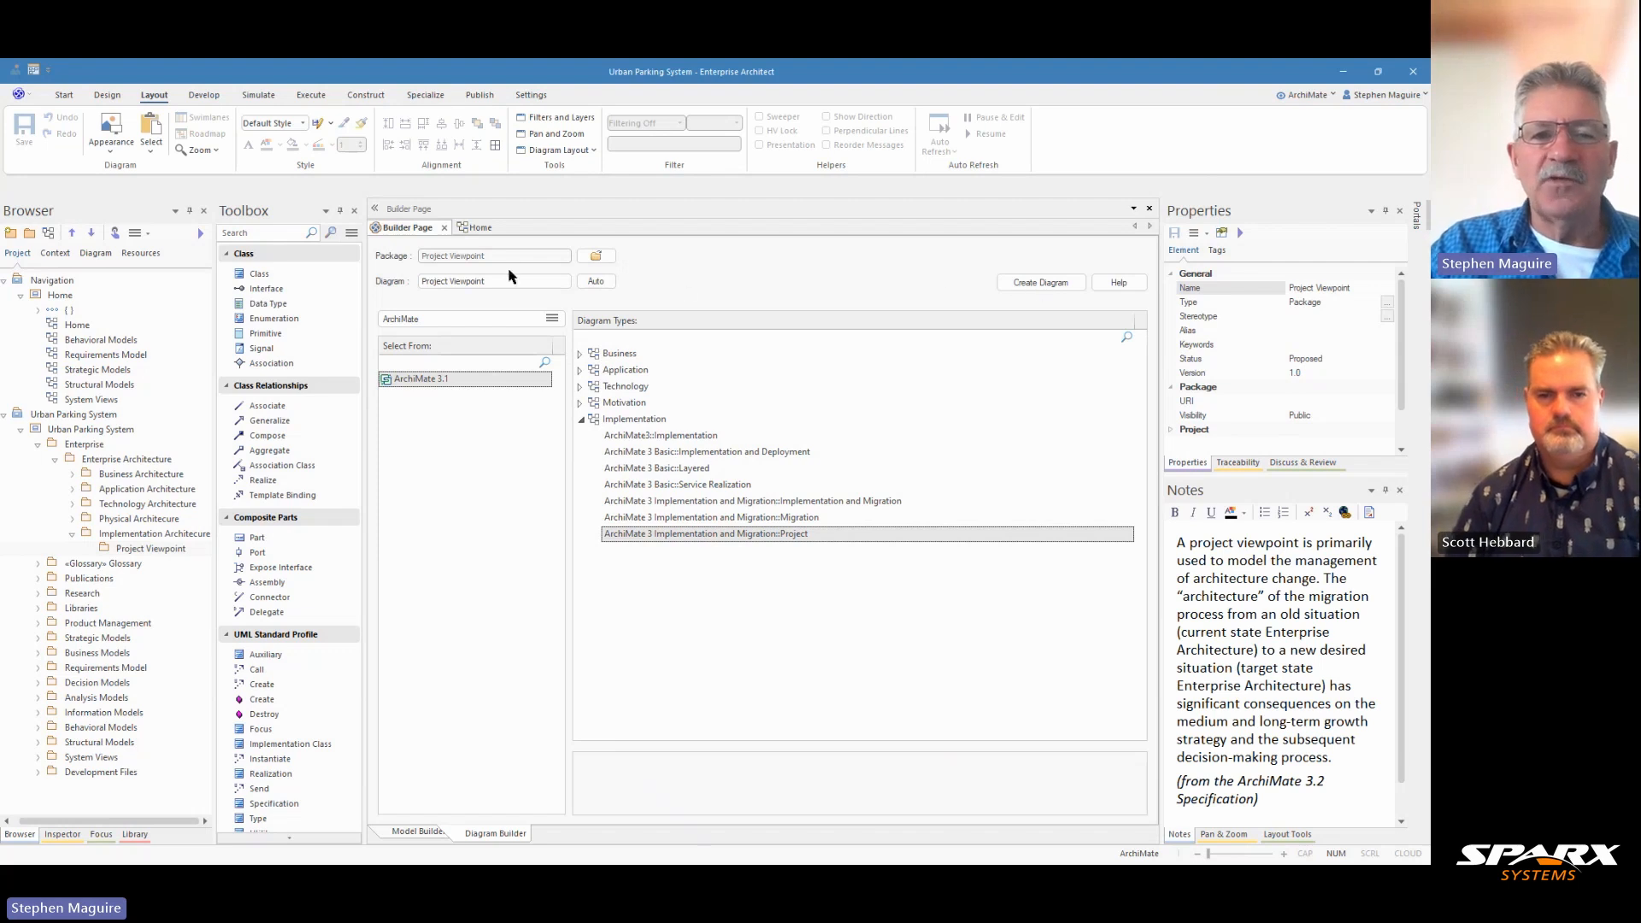
left_click(1034, 284)
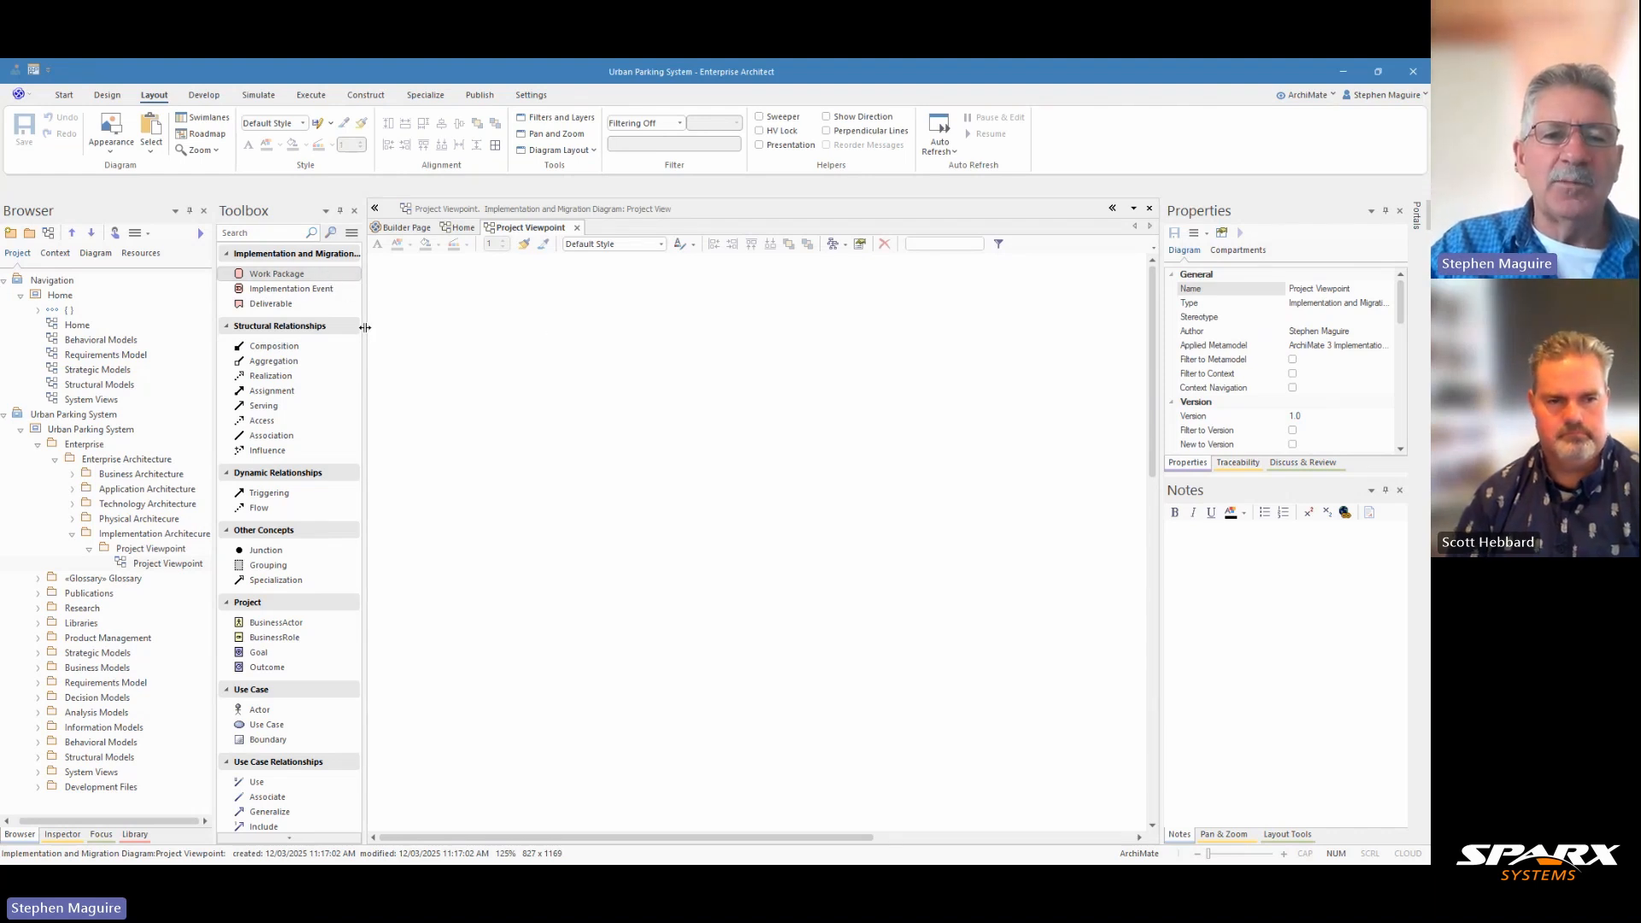
Step: Widen the Toolbox pane and look through the elements and relationships offered for the project diagram
left_click_drag(365, 327, 403, 342)
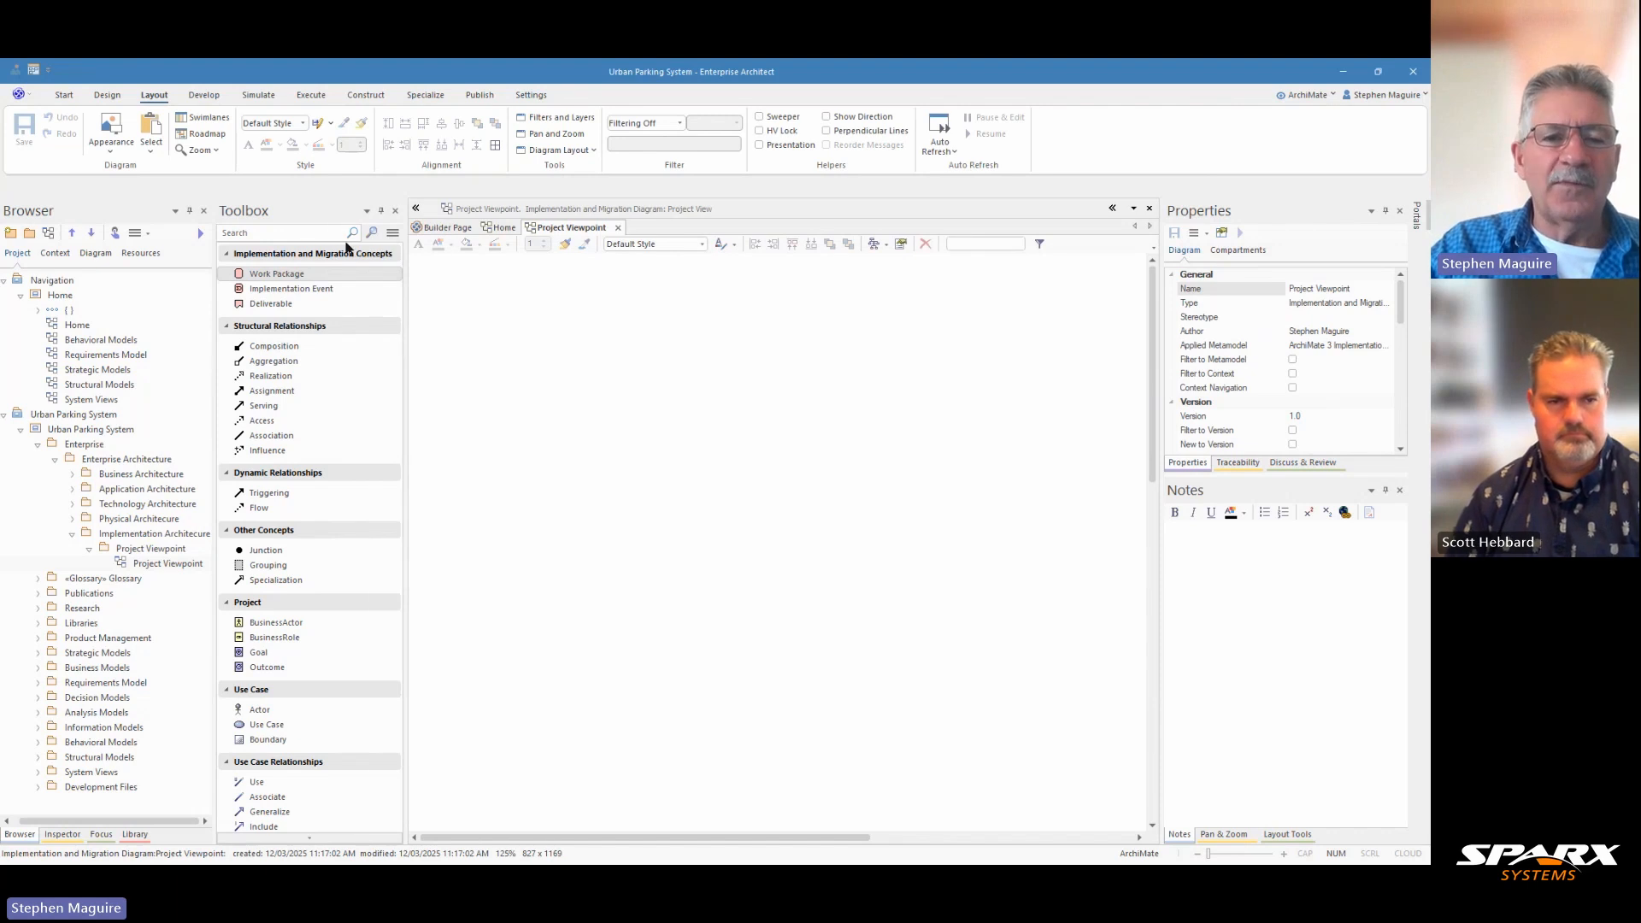
scroll(330, 550, "down", 3)
scroll(326, 558, "down", 1)
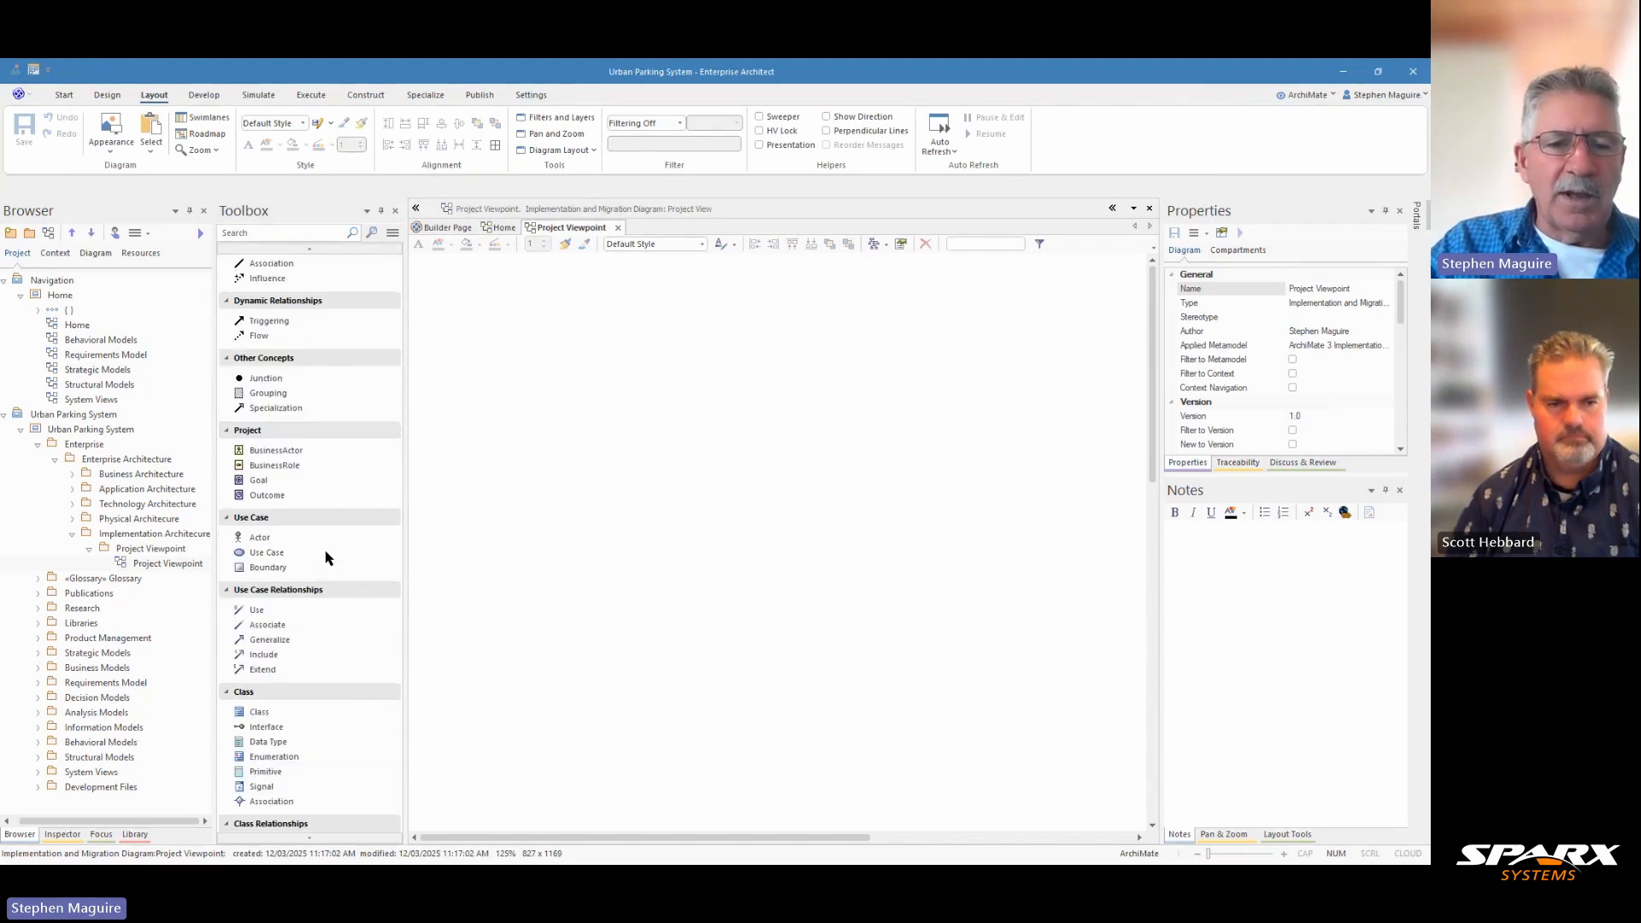
scroll(324, 556, "up", 1)
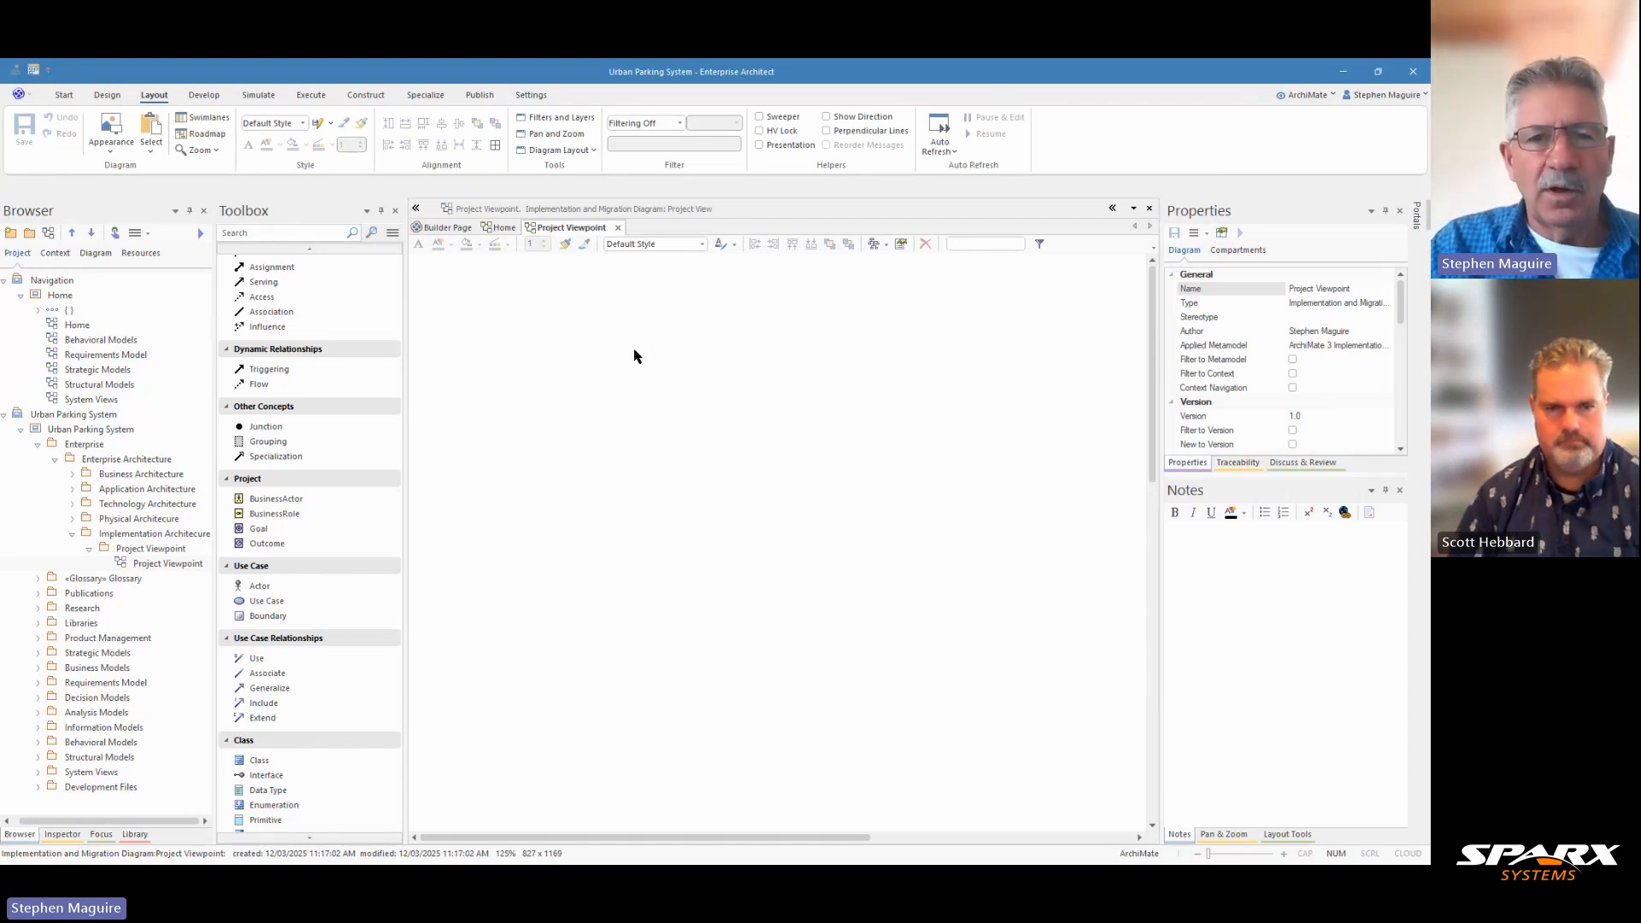
Step: Run a simple model search for "Optimized Parking Space" and widen the results' Stereotype column to read the stereotype
left_click(62, 100)
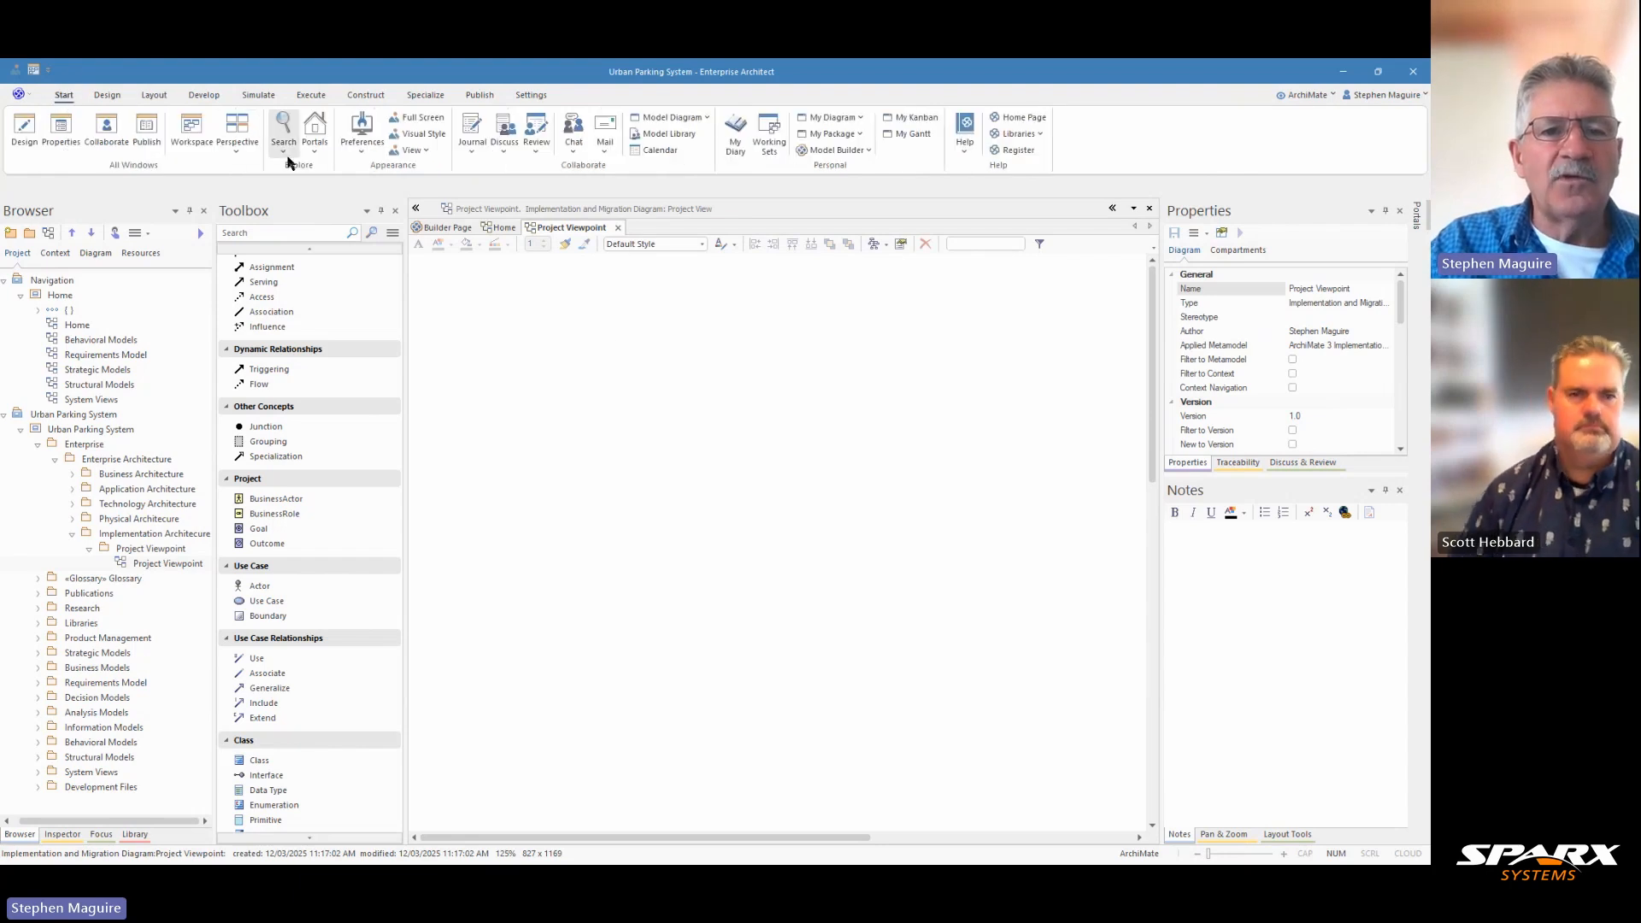
left_click(285, 152)
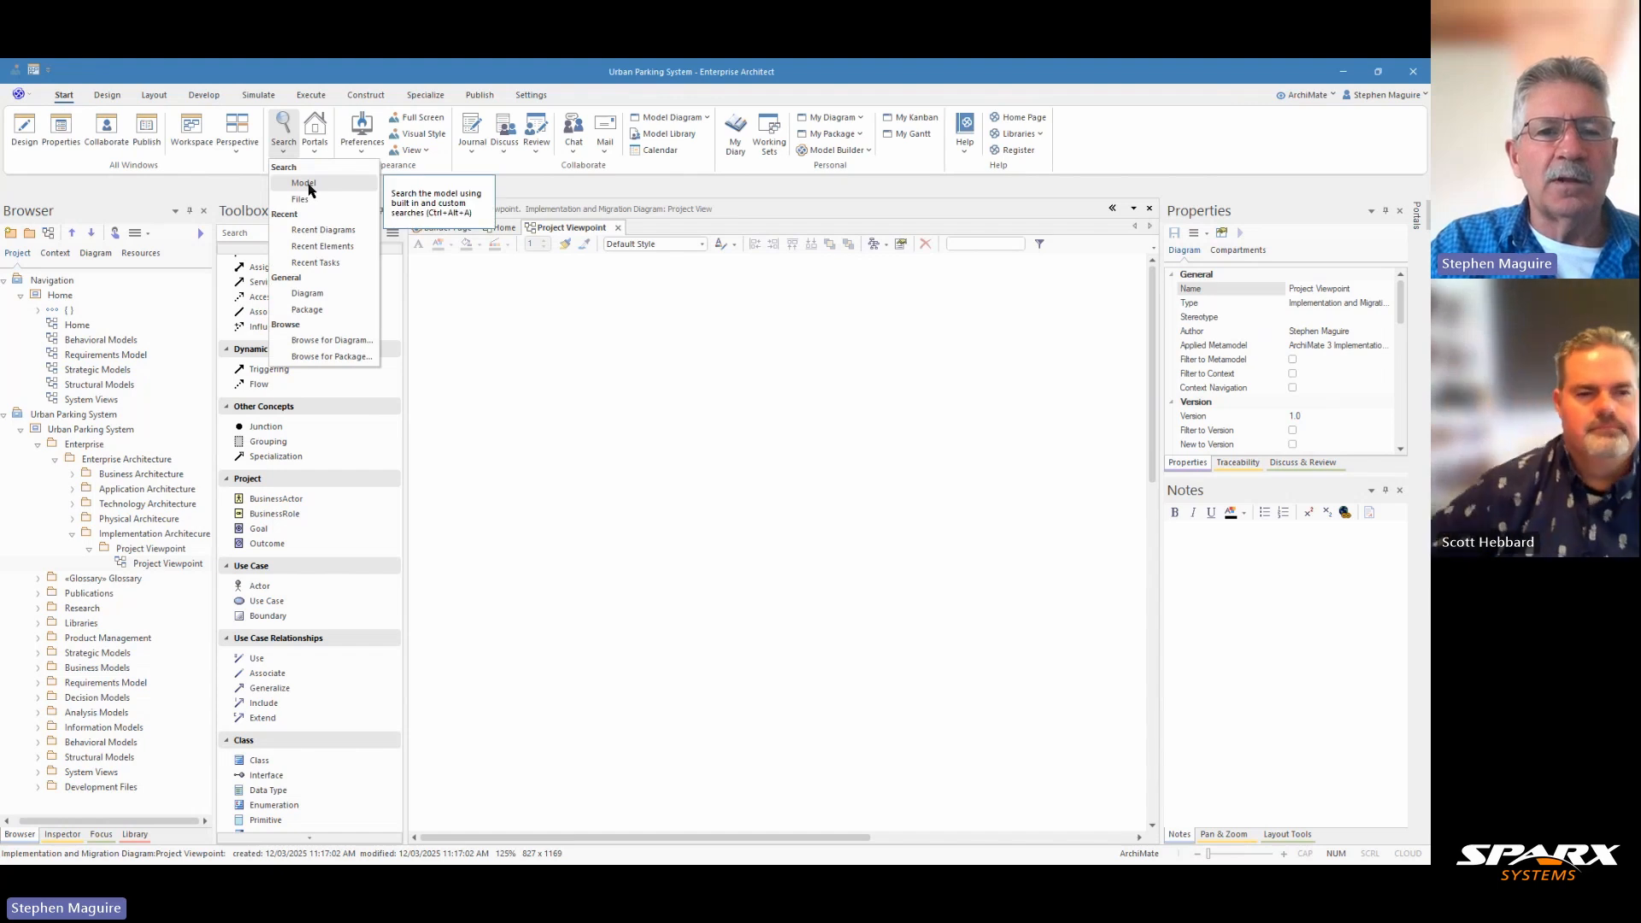
left_click(305, 183)
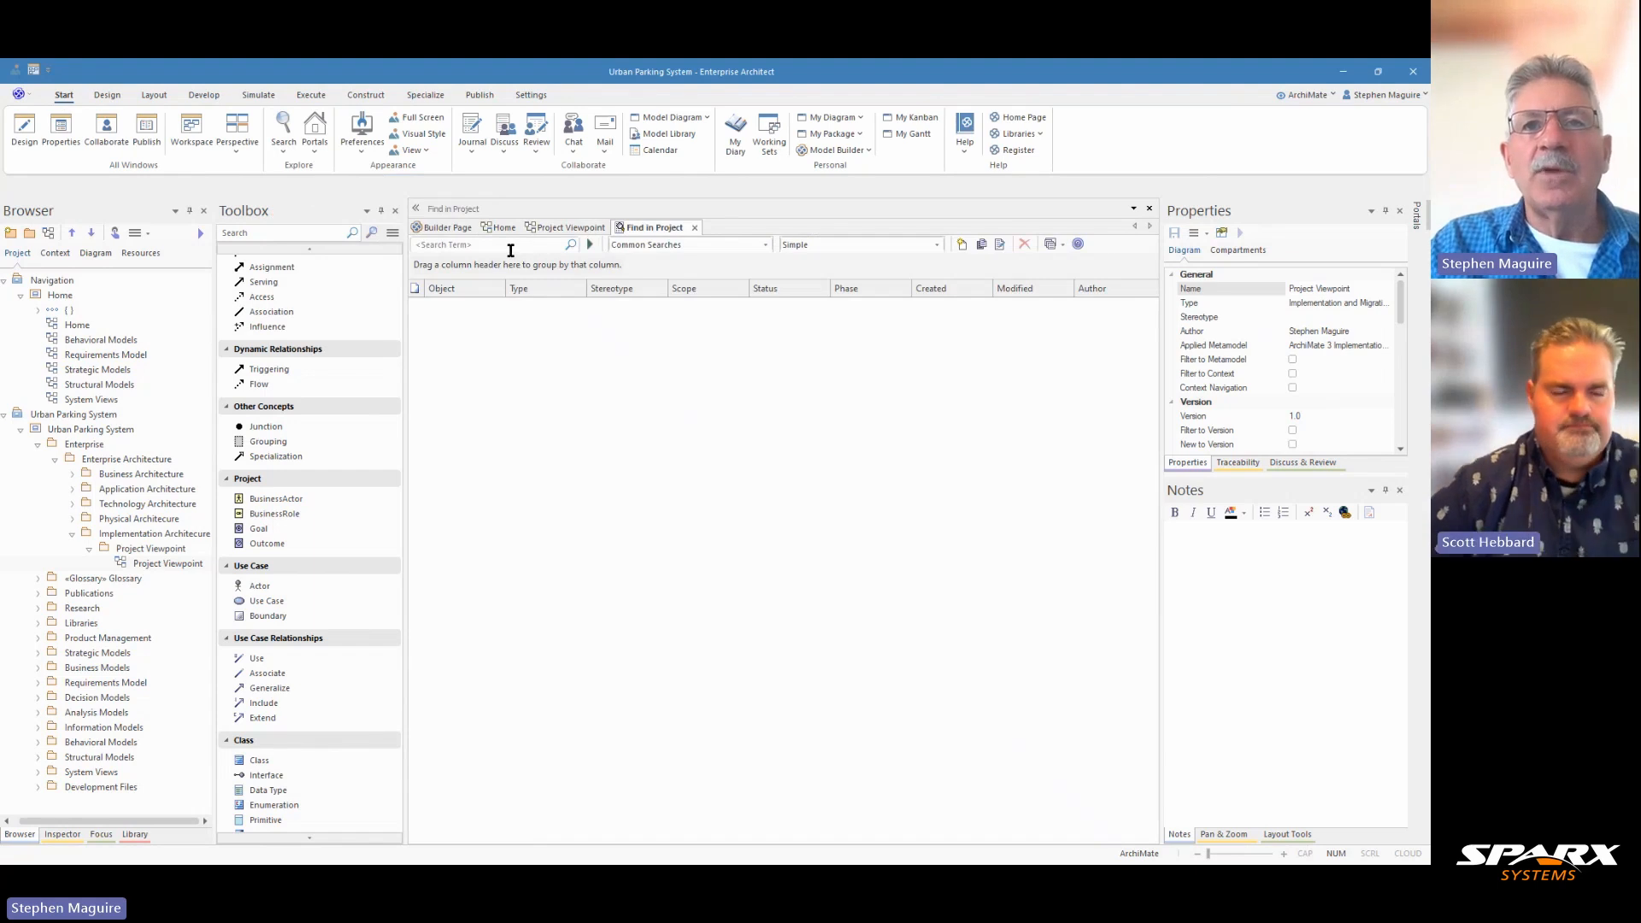
left_click(510, 249)
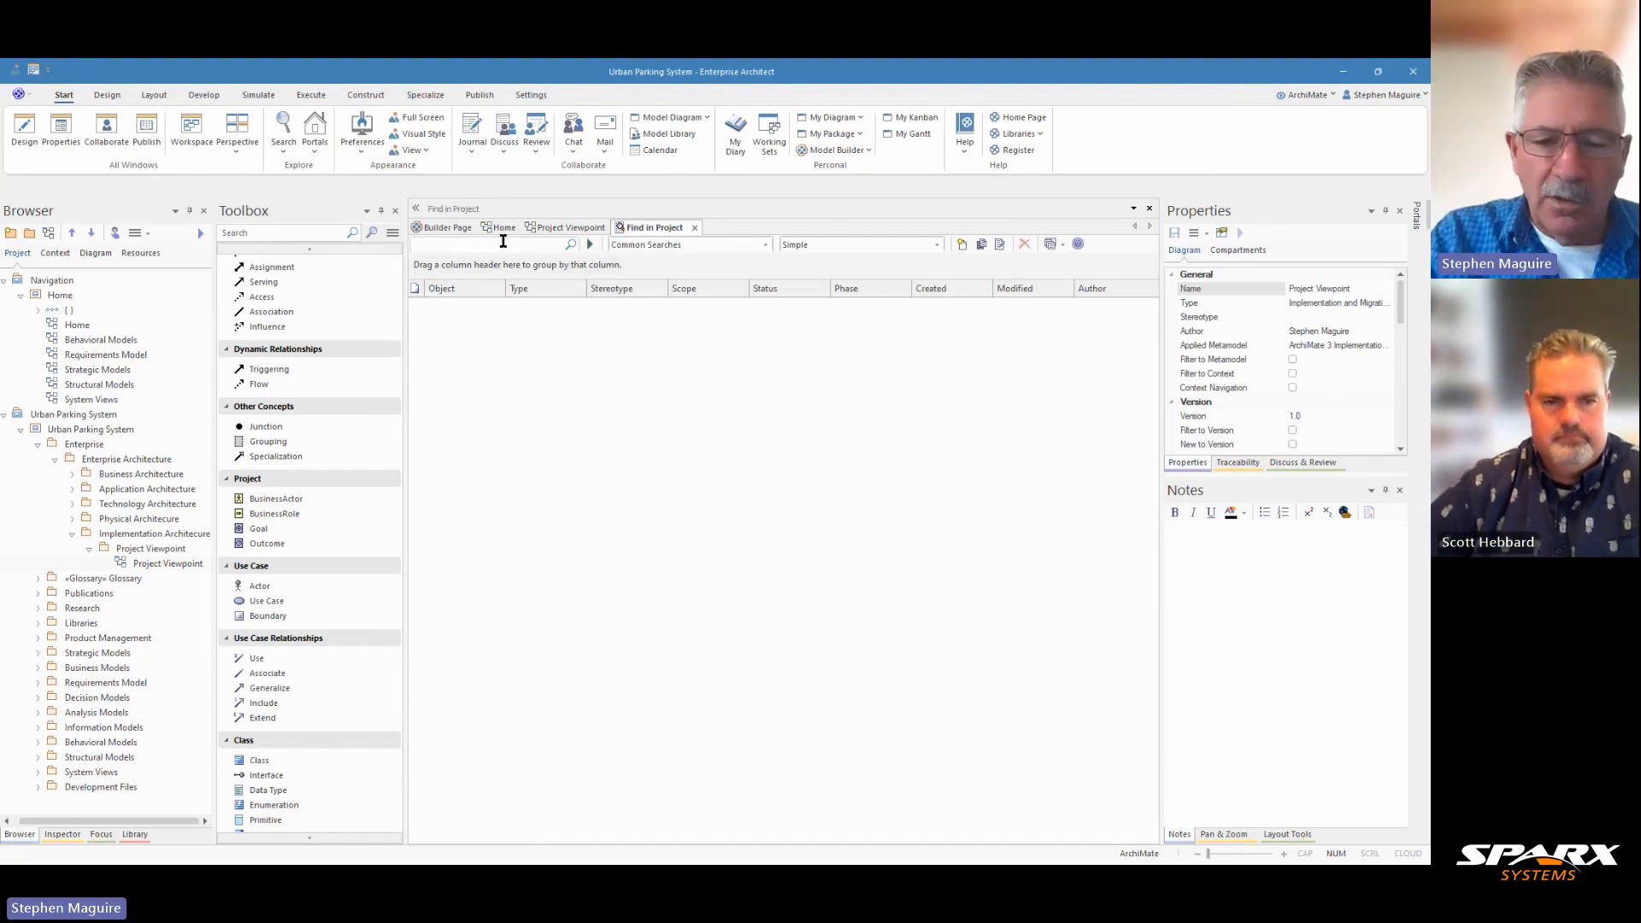
type("Optimiz")
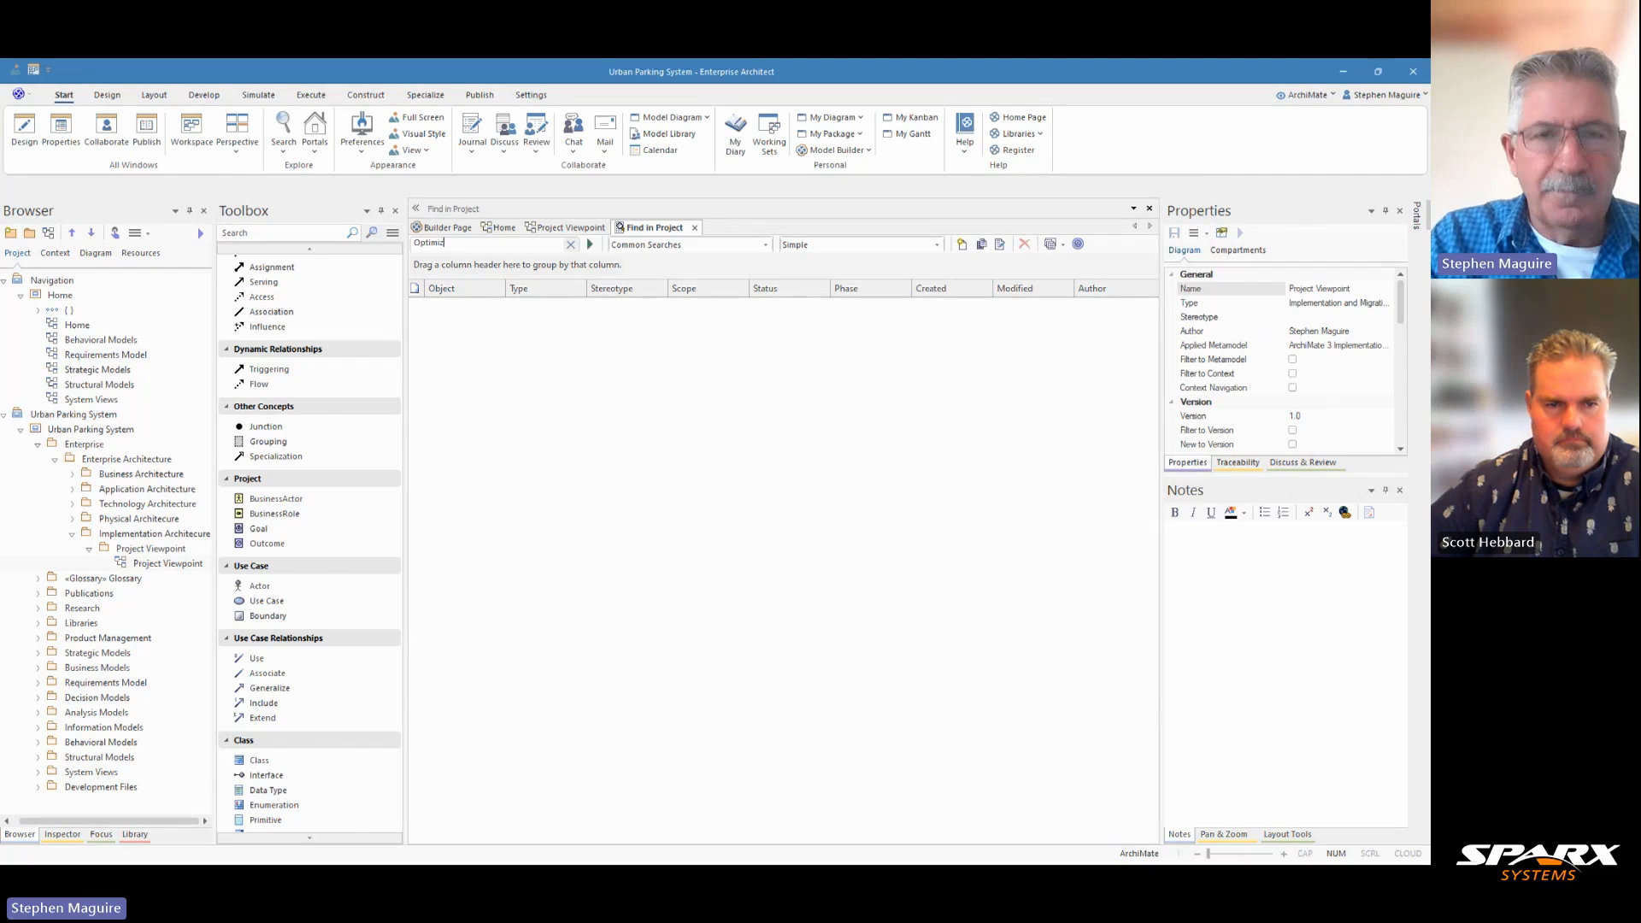
type("ed Par")
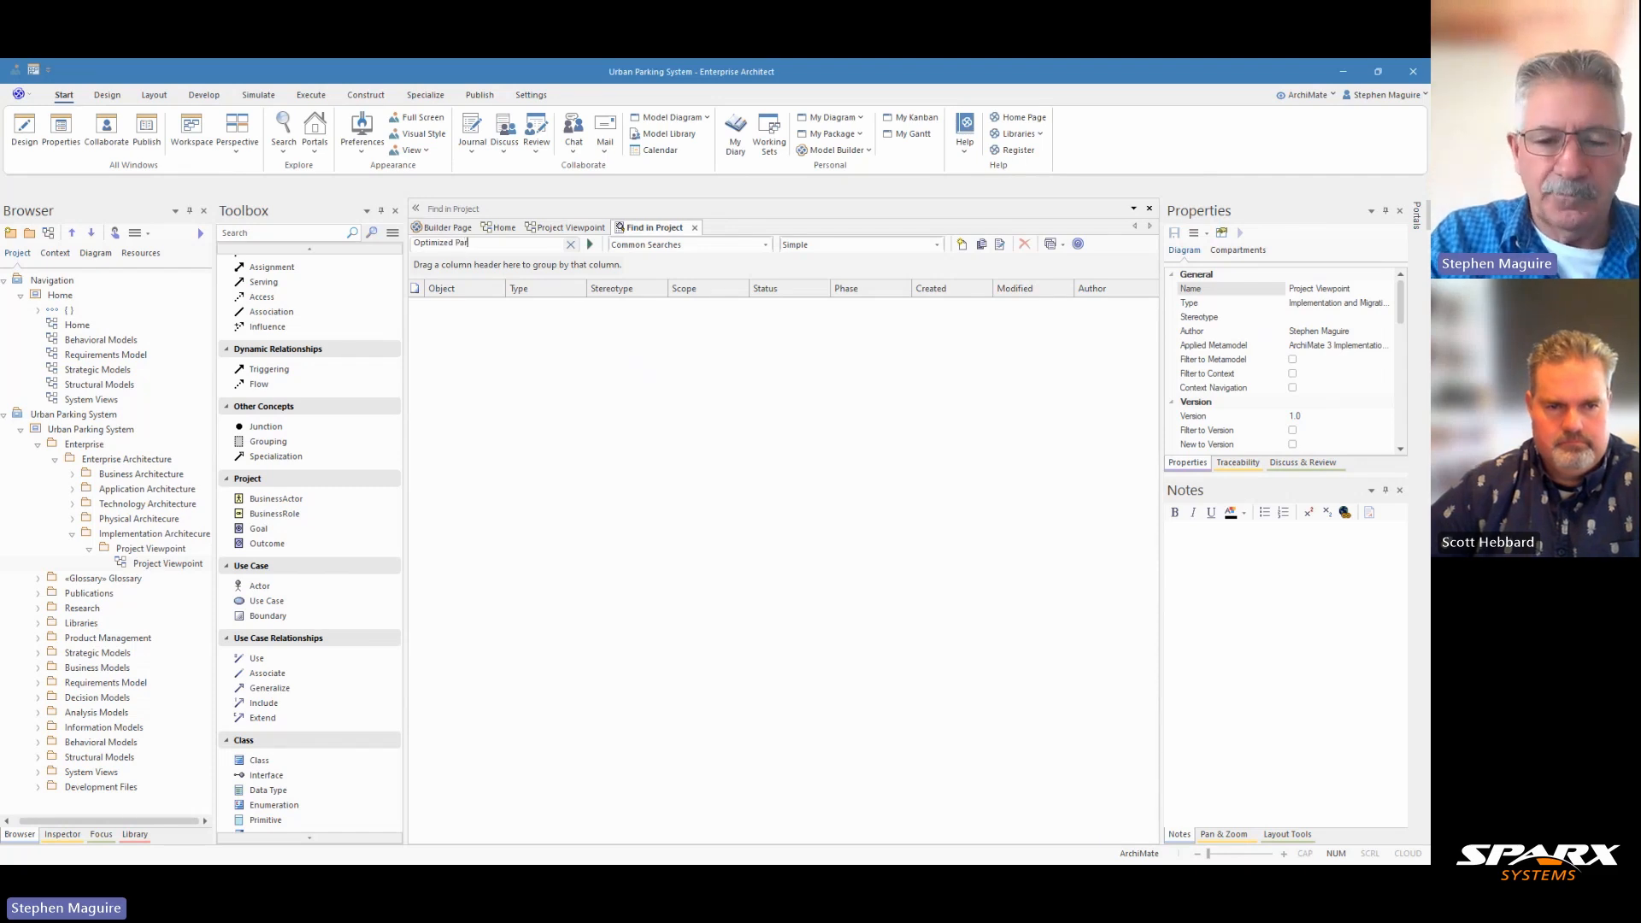
type("king Space")
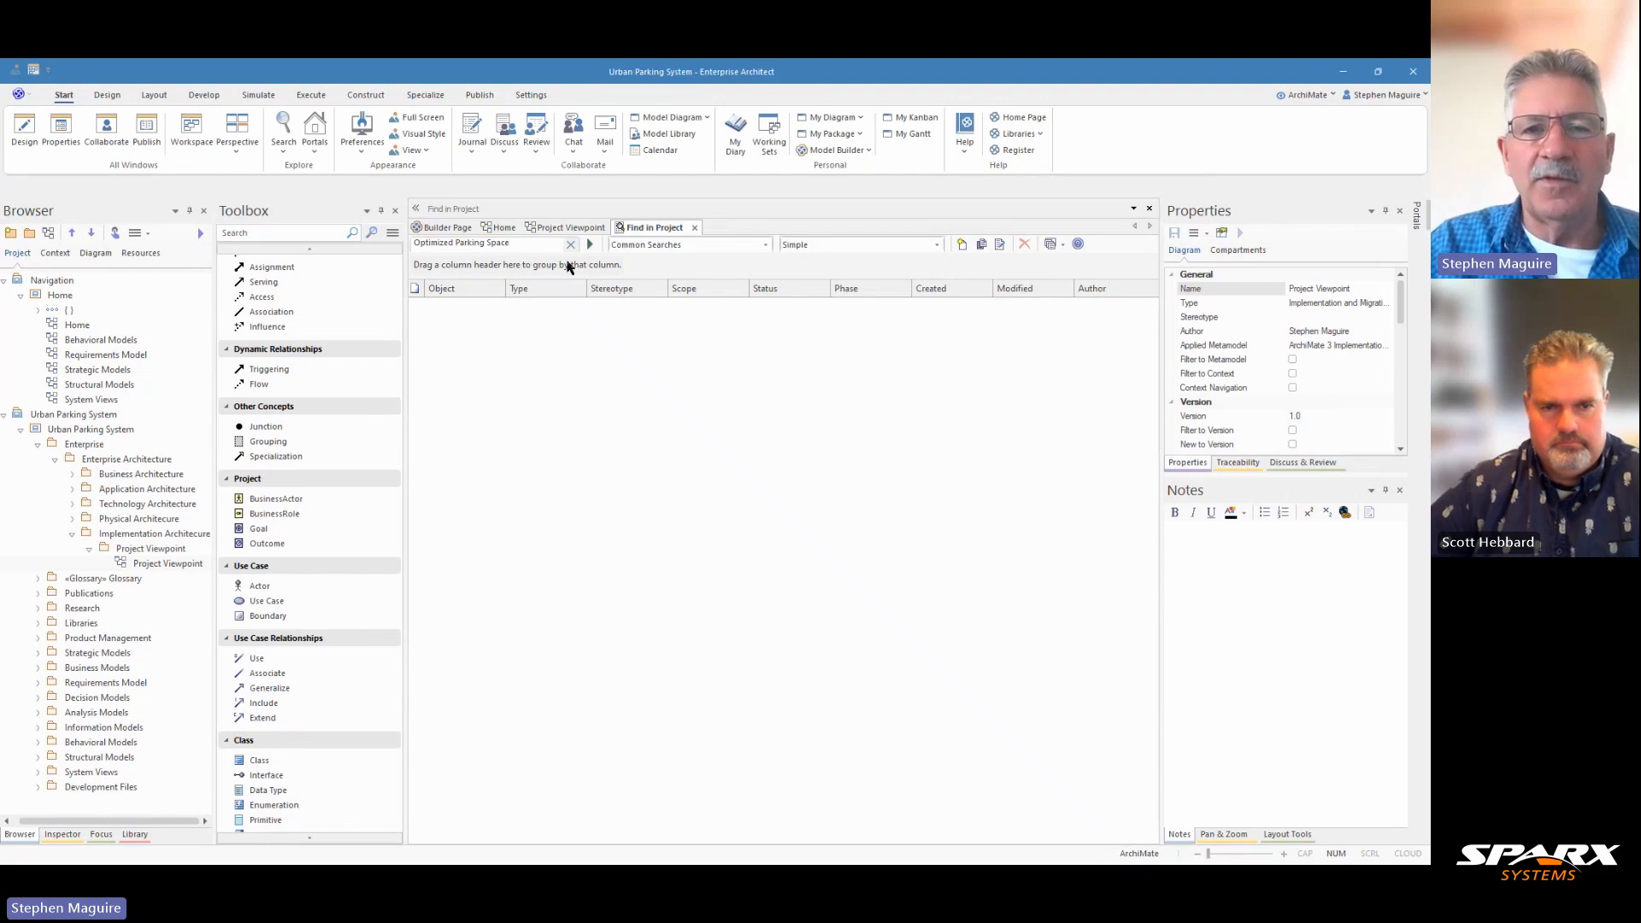
left_click(588, 245)
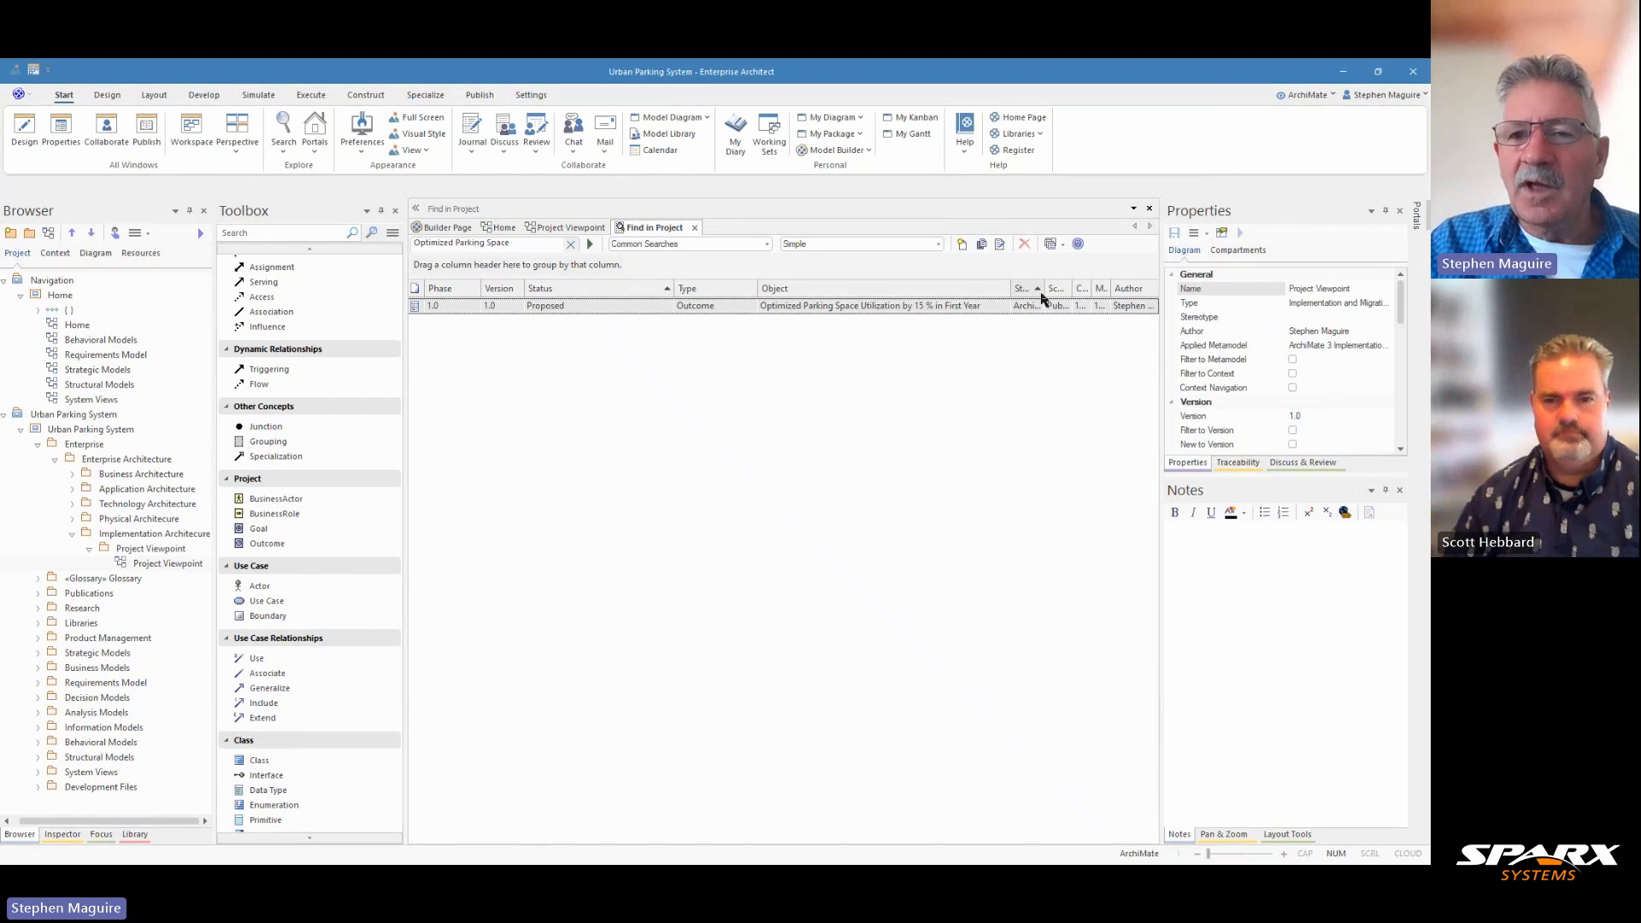
left_click_drag(1044, 289, 1130, 289)
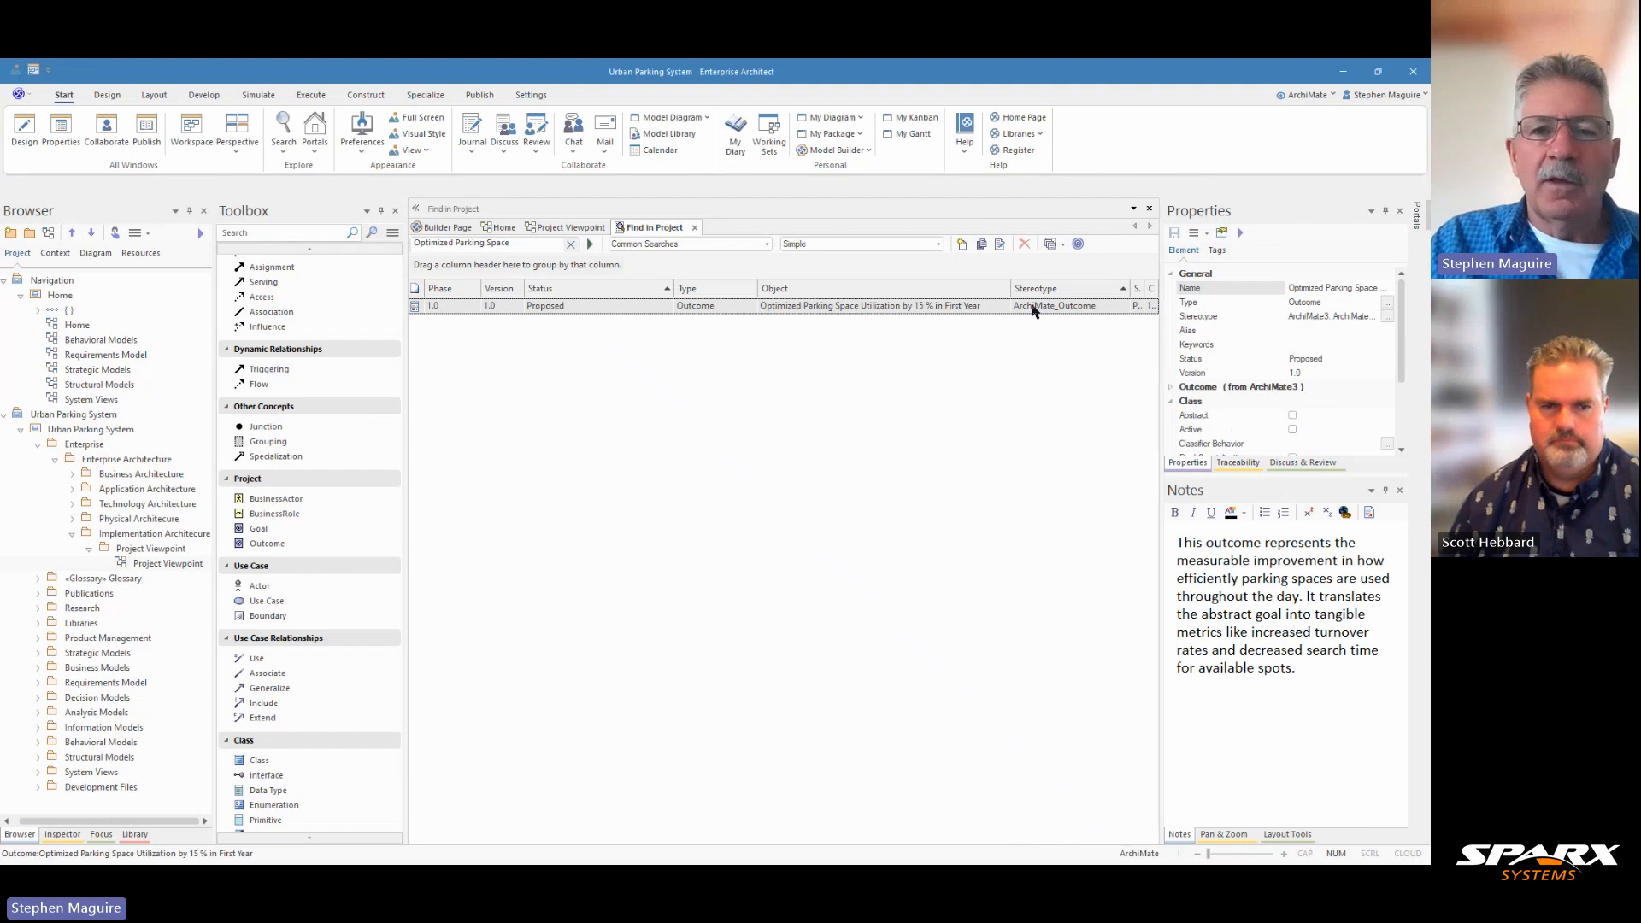
Step: Locate the found parking space utilization outcome in the Browser and widen the Browser pane to show its package structure
right_click(827, 311)
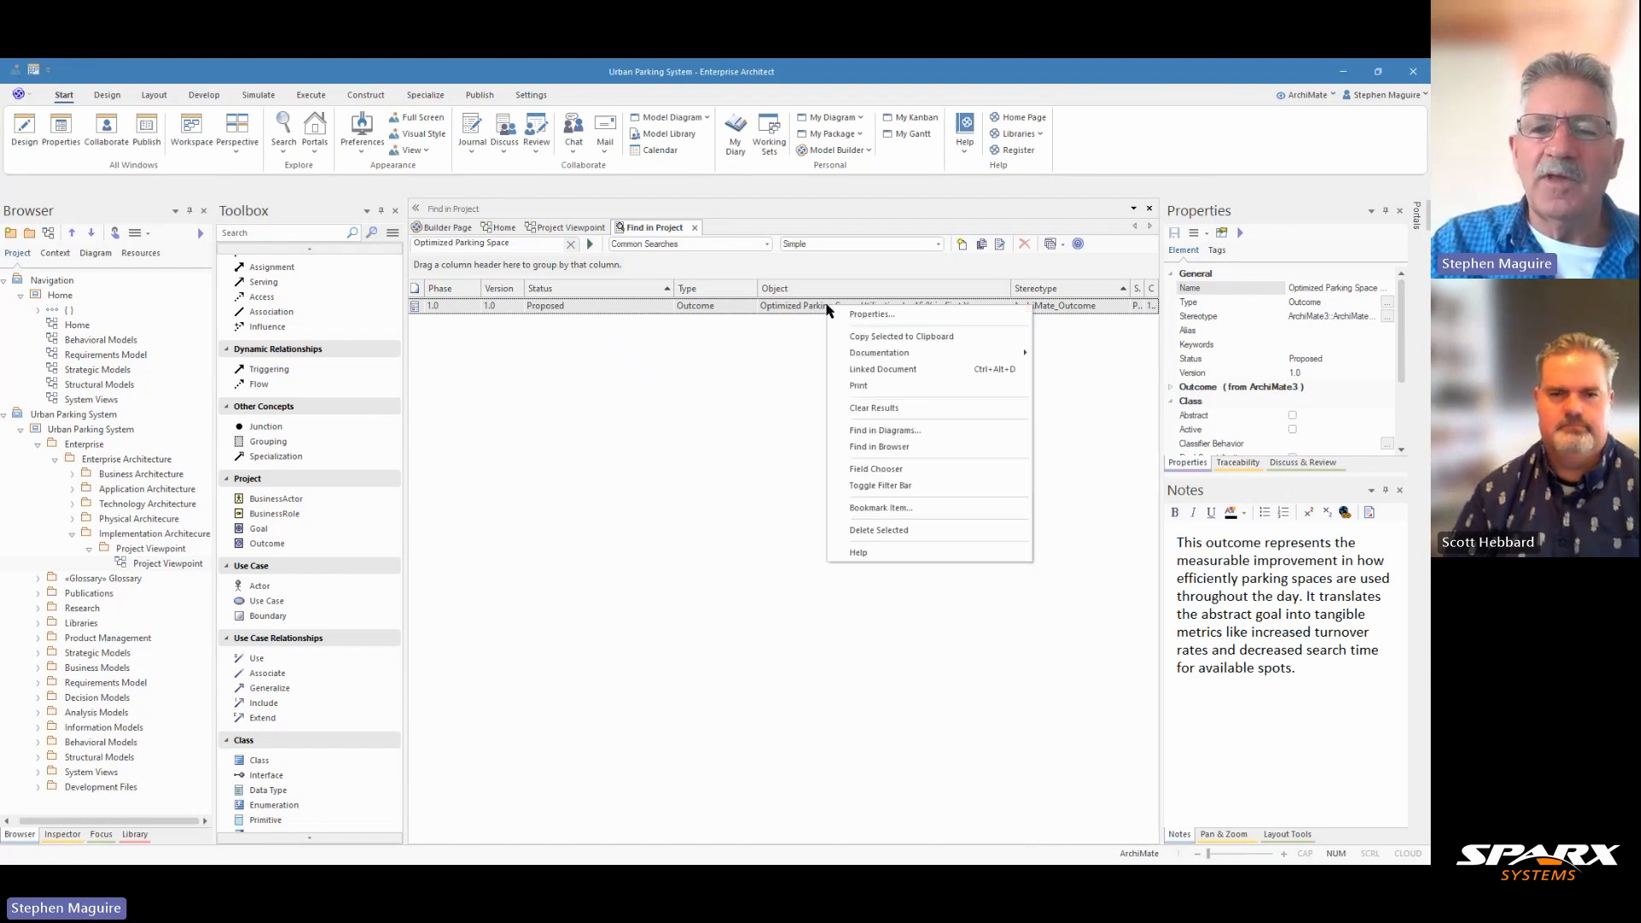
left_click(919, 447)
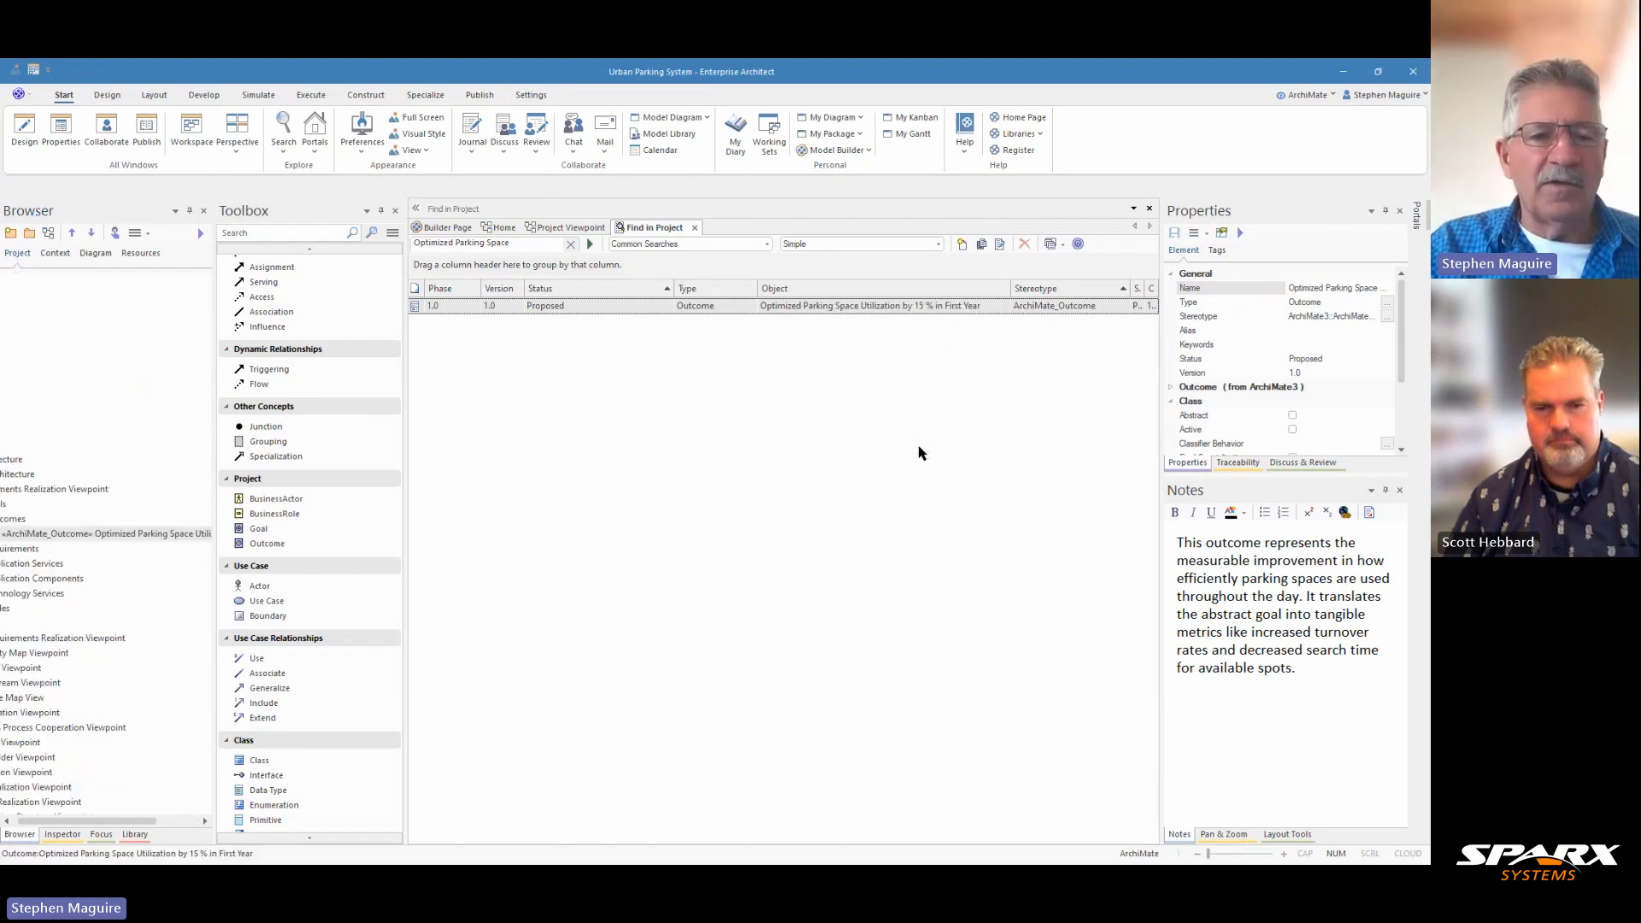
left_click_drag(138, 822, 97, 828)
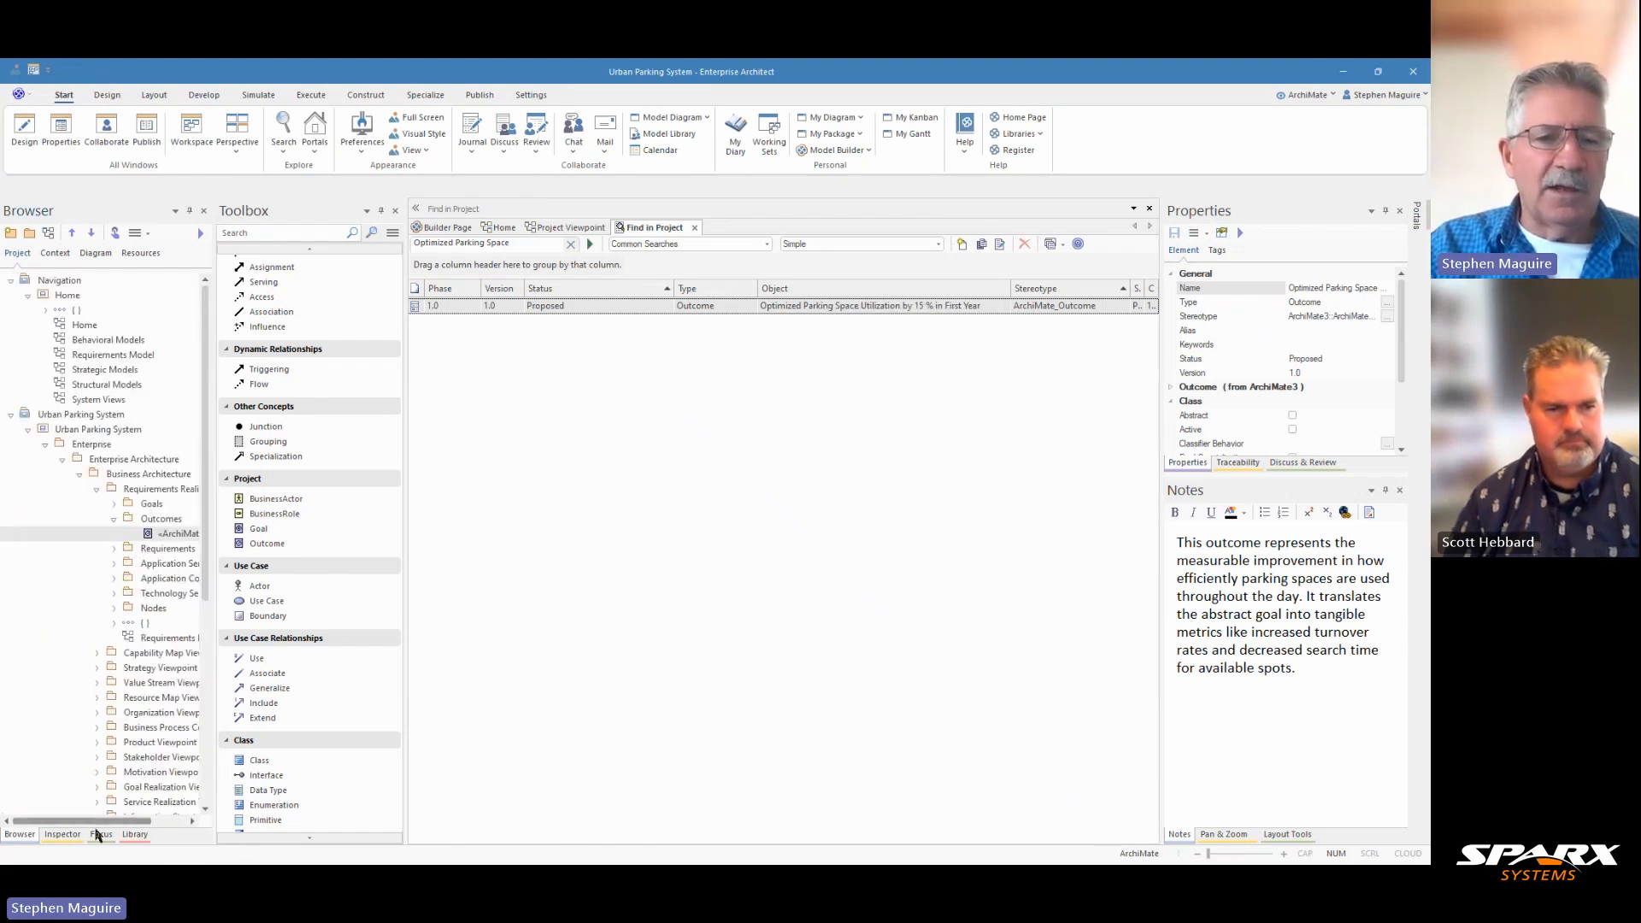
left_click_drag(211, 630, 266, 628)
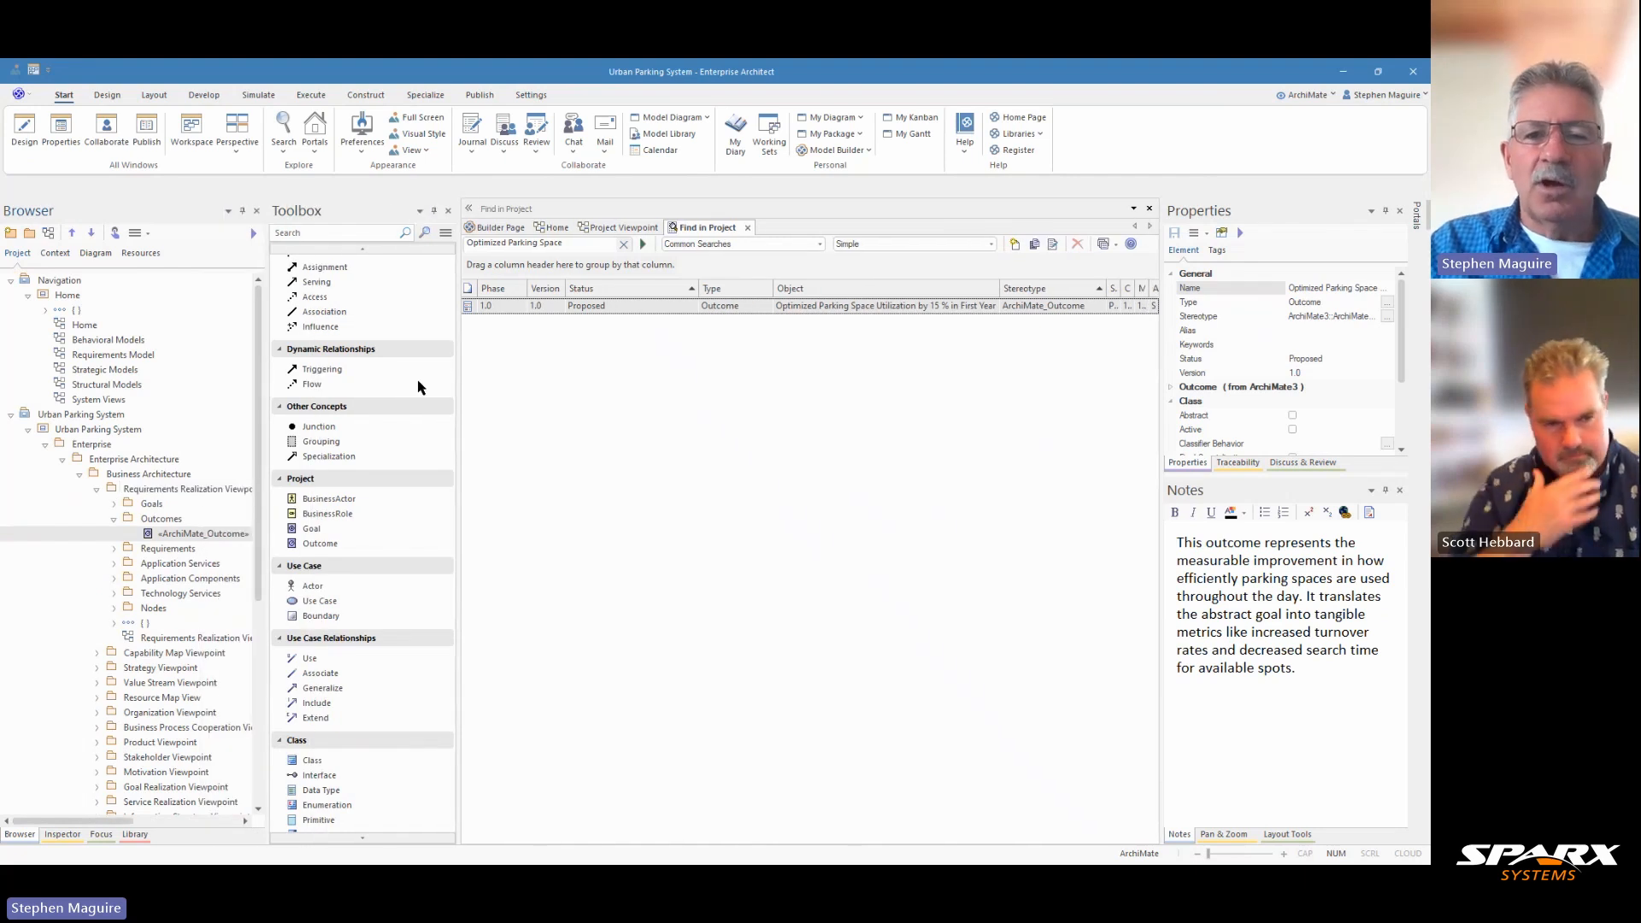
Step: Find the diagram that uses the outcome and examine the "Improve Urban Parking Efficiency" goal it realizes
right_click(681, 307)
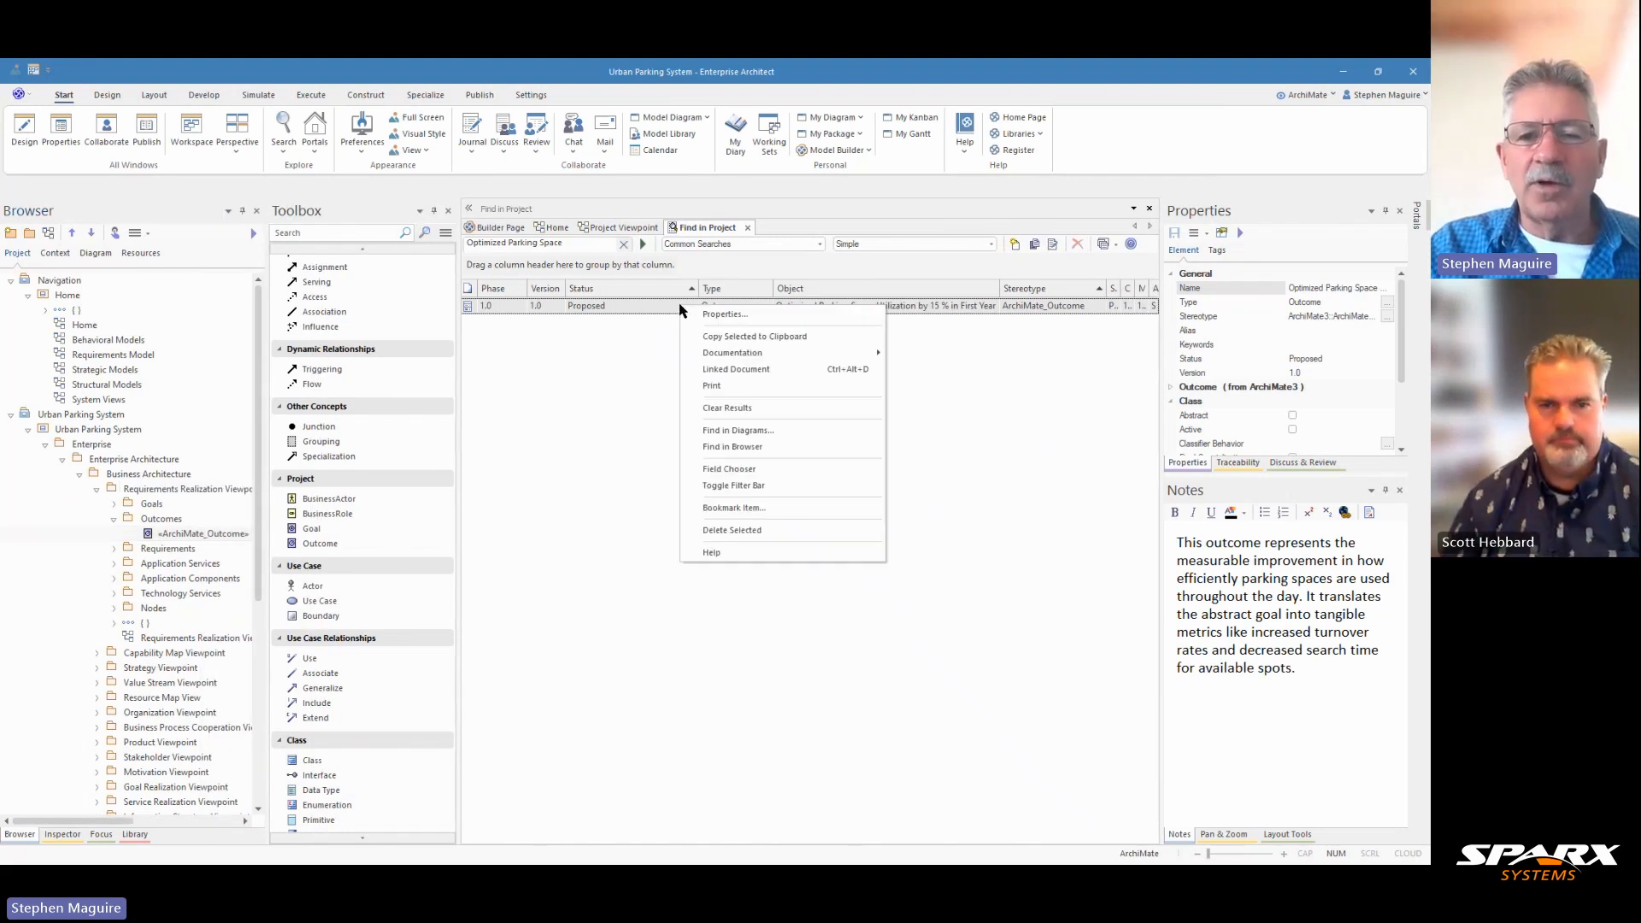
left_click(776, 440)
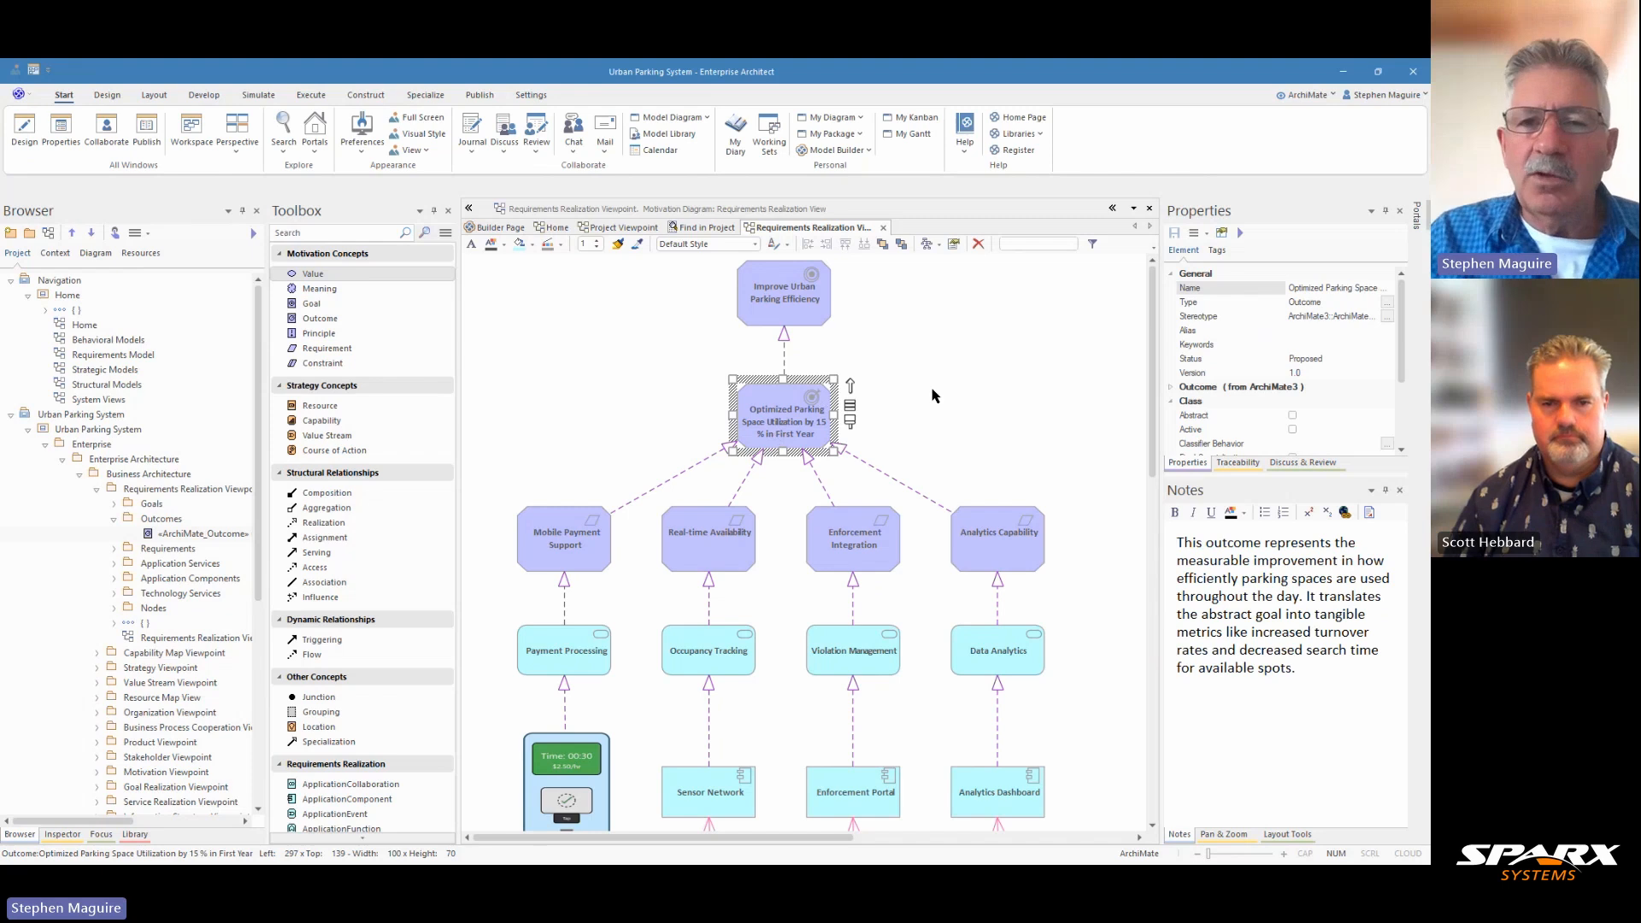
left_click(794, 300)
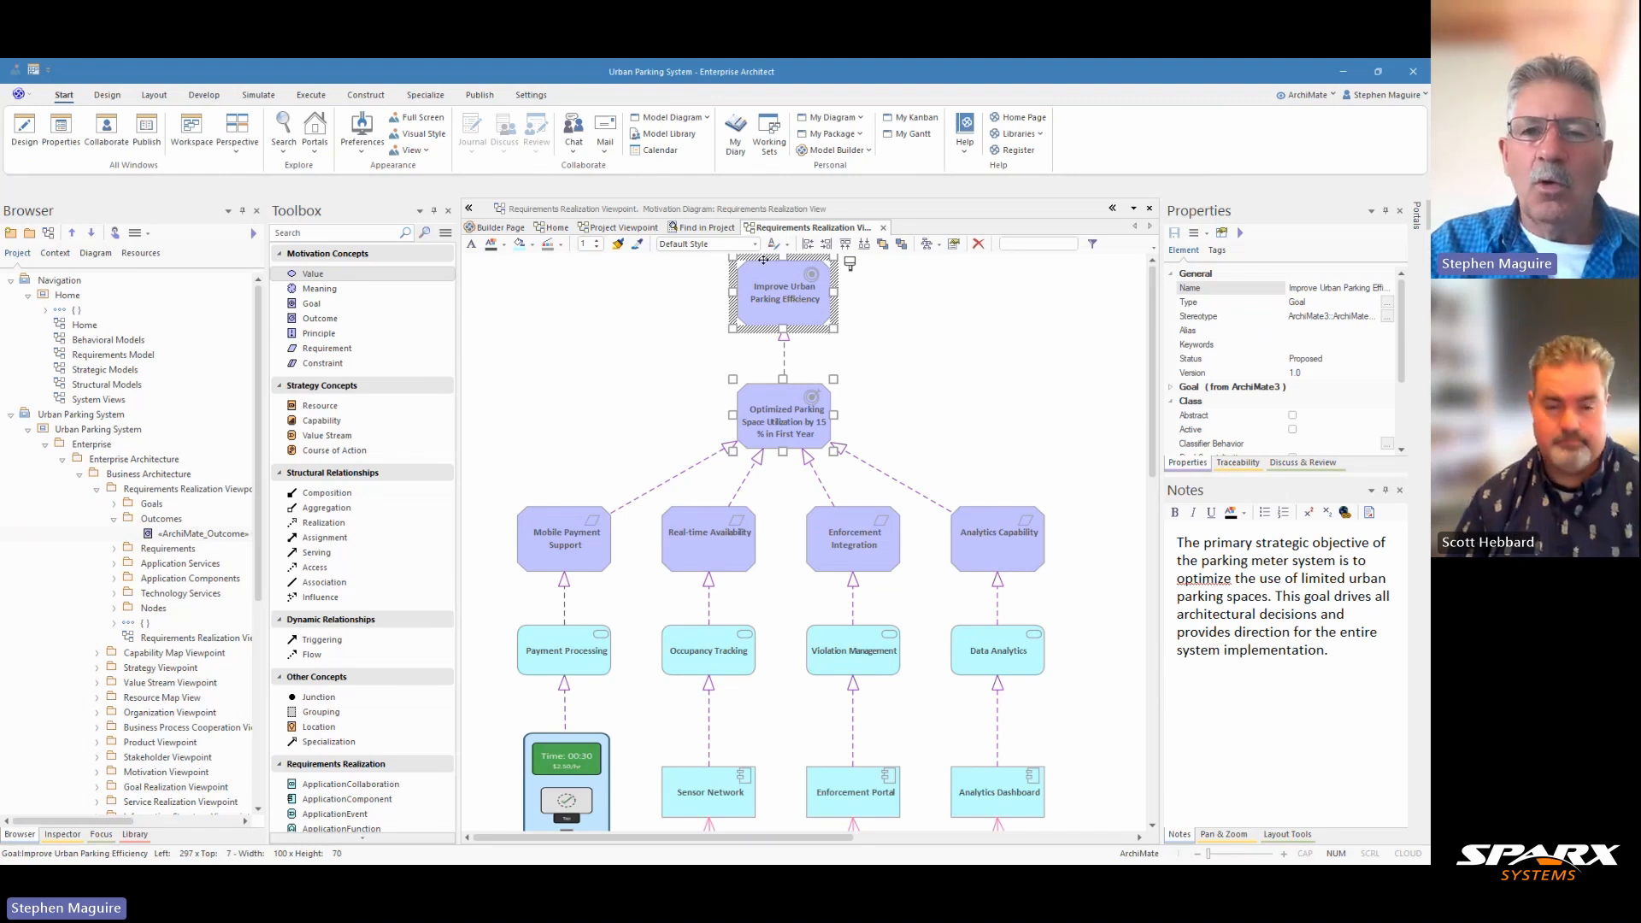
Step: Place the "Improve Urban Parking Efficiency" goal from the Goals package on the Project Viewpoint diagram as a link
left_click(618, 228)
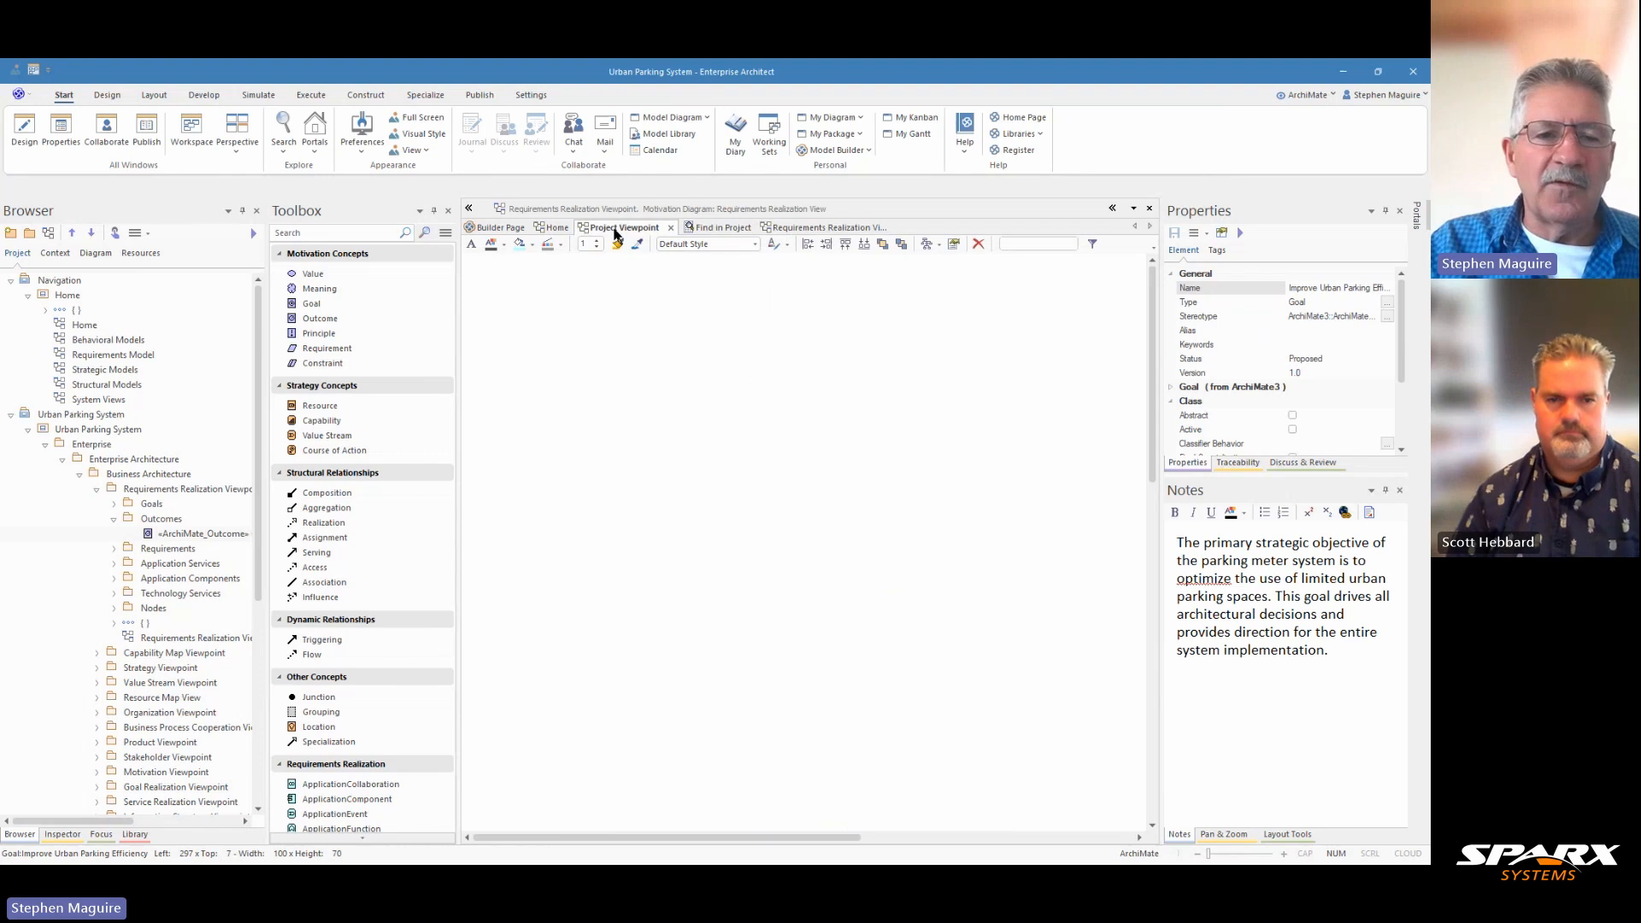
left_click(114, 504)
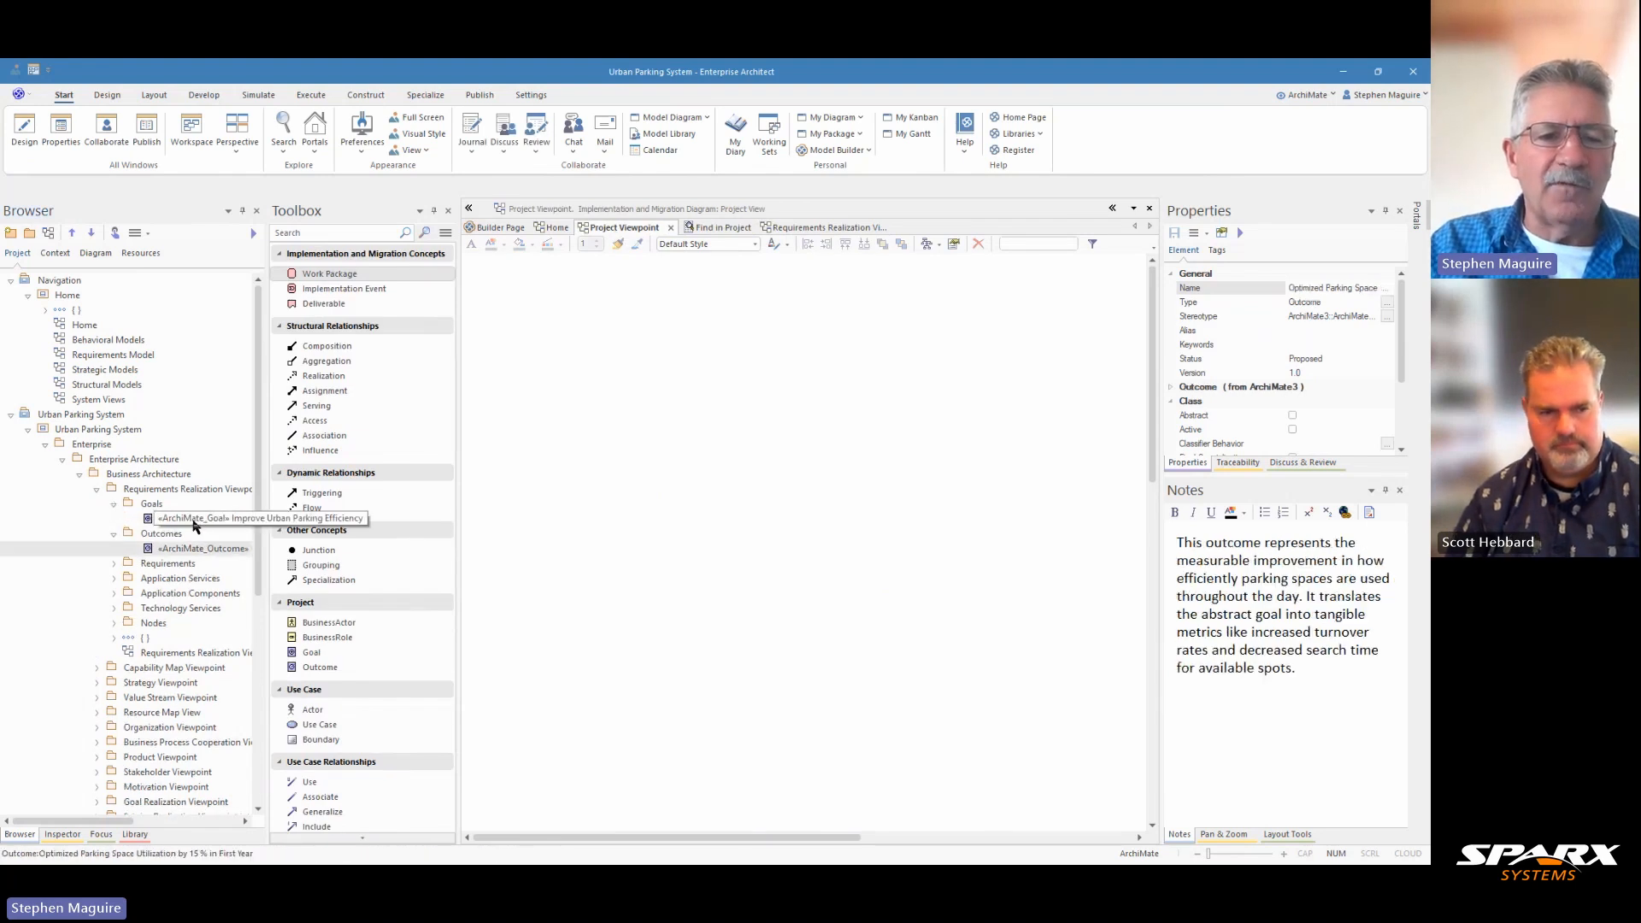
left_click_drag(194, 520, 712, 362)
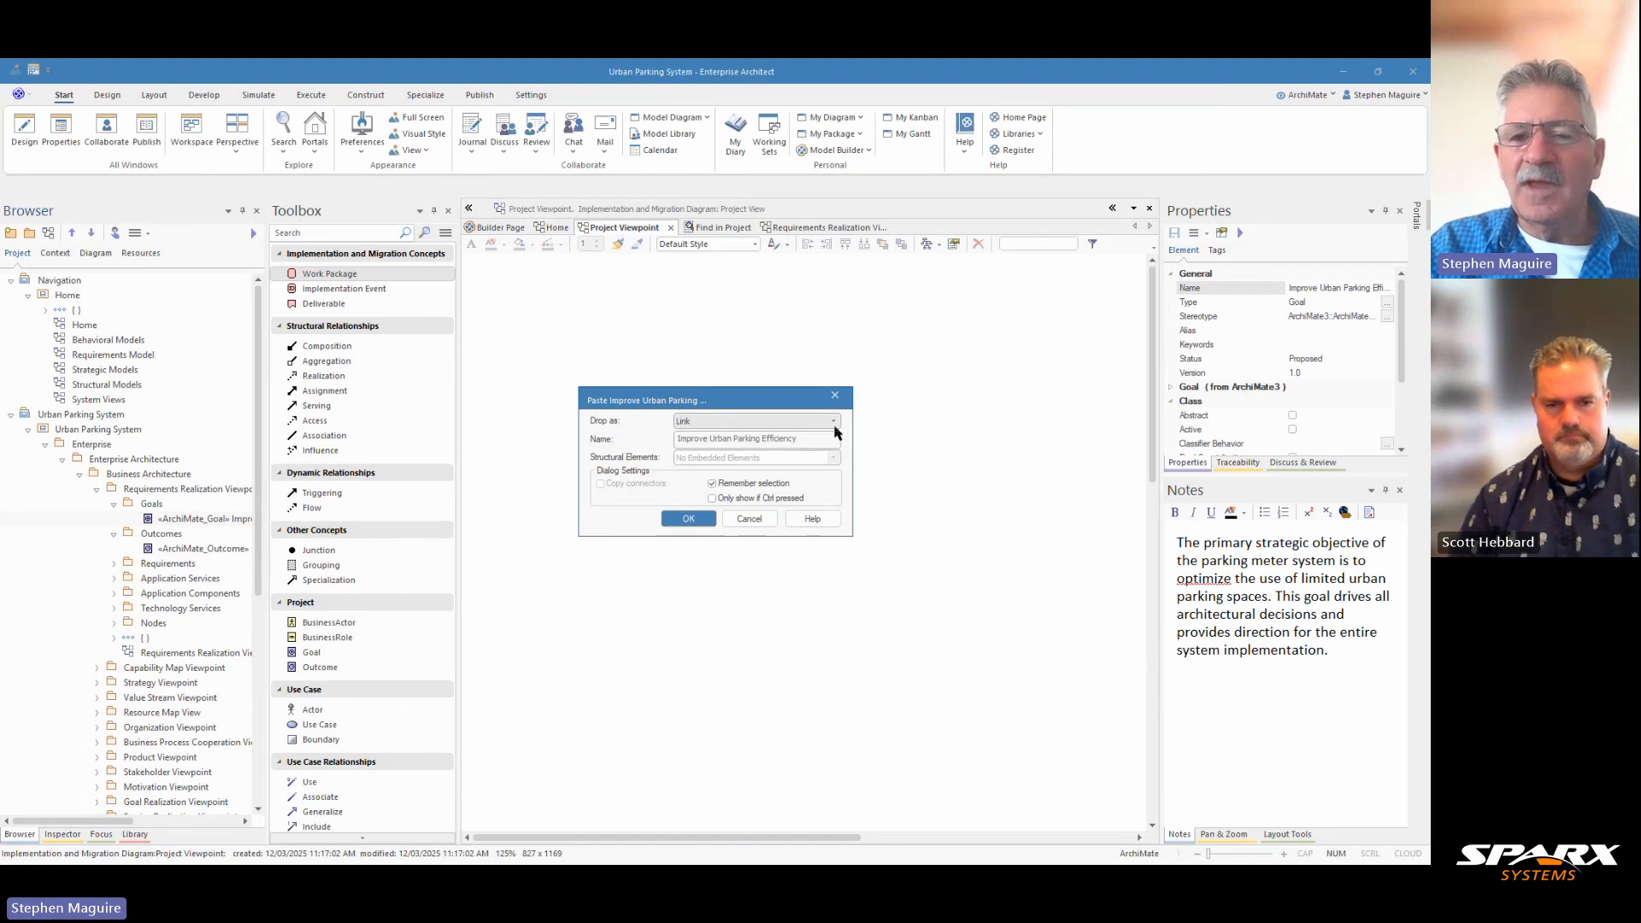
left_click(688, 520)
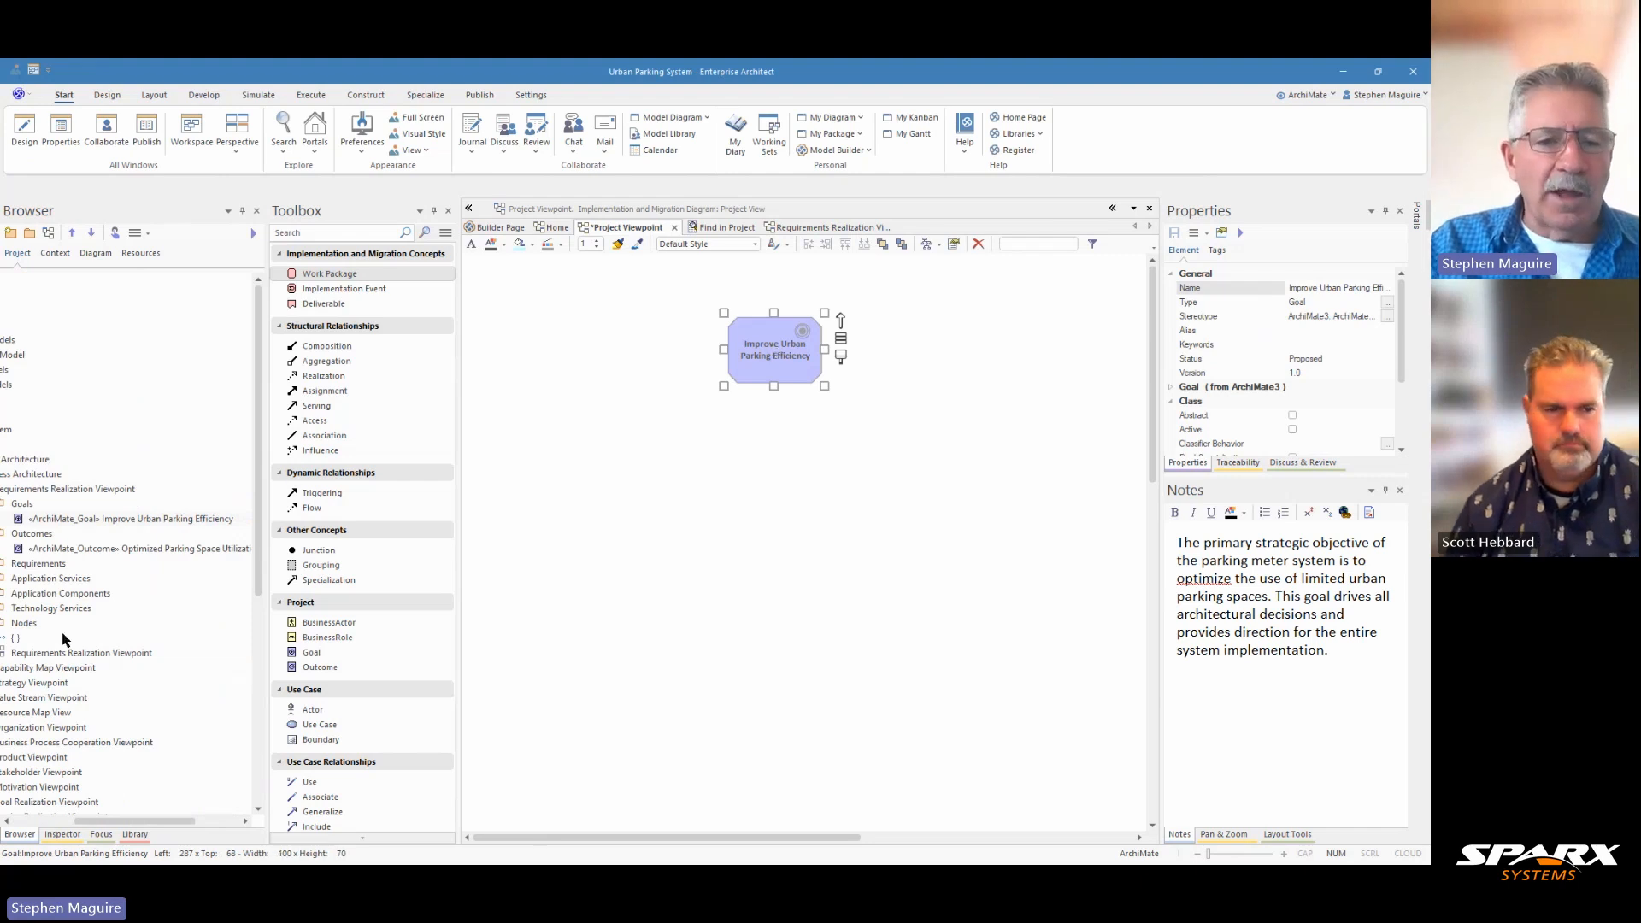
left_click_drag(104, 821, 89, 821)
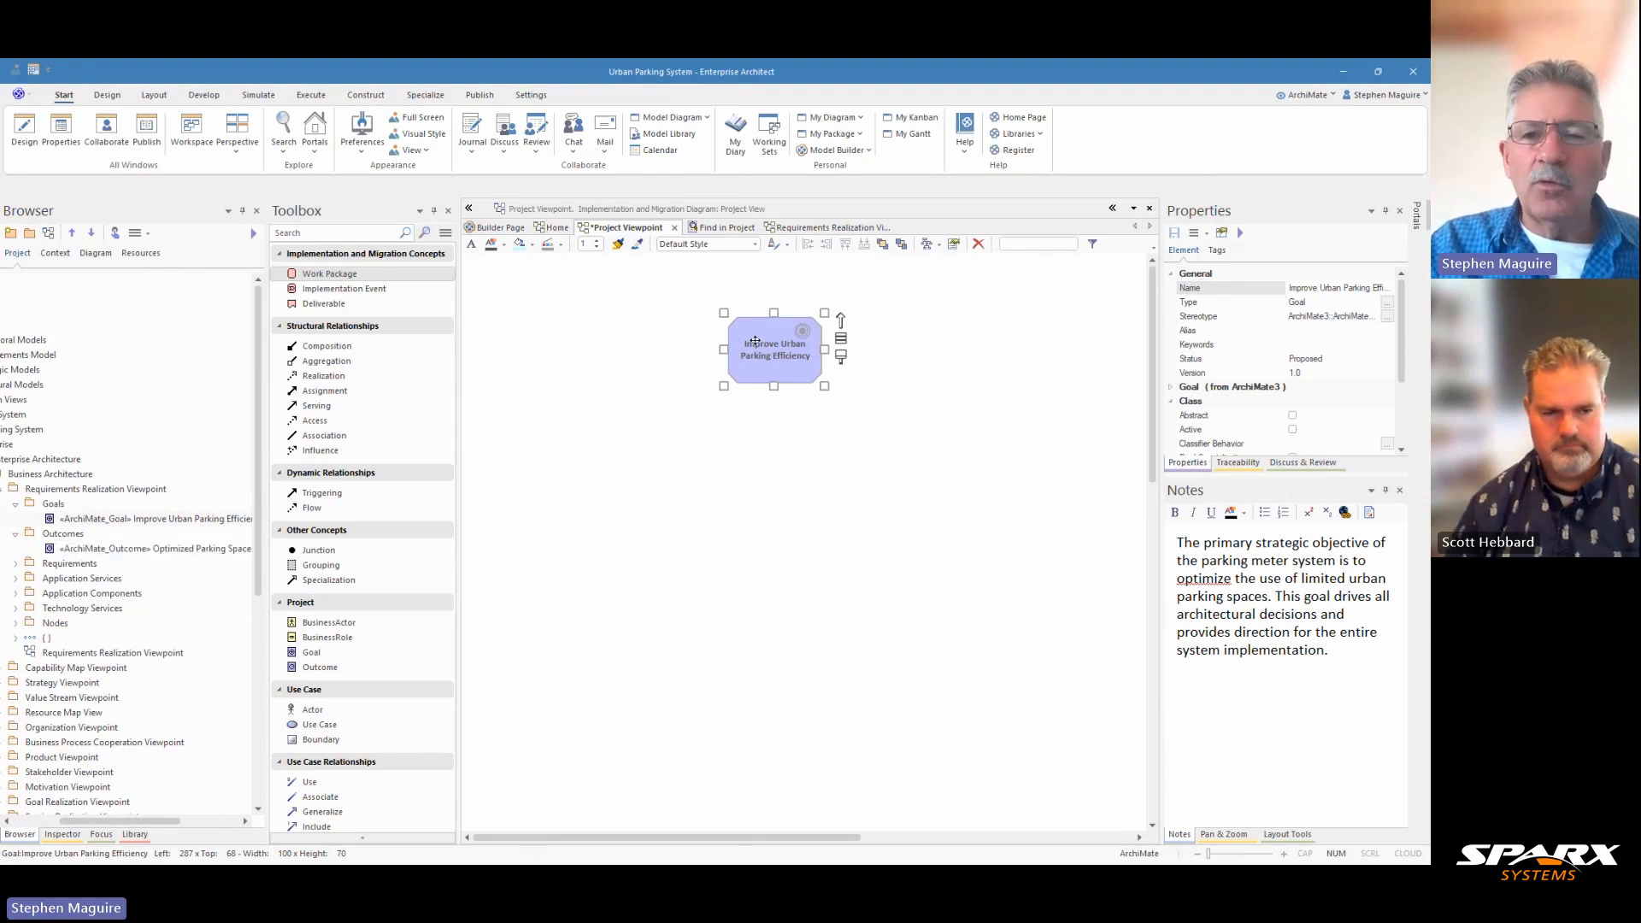
Step: Insert the goal's related parking space utilization outcome with diagram layout enabled, and move both elements to the diagram's upper middle
left_click(714, 432)
left_click(771, 359)
right_click(772, 359)
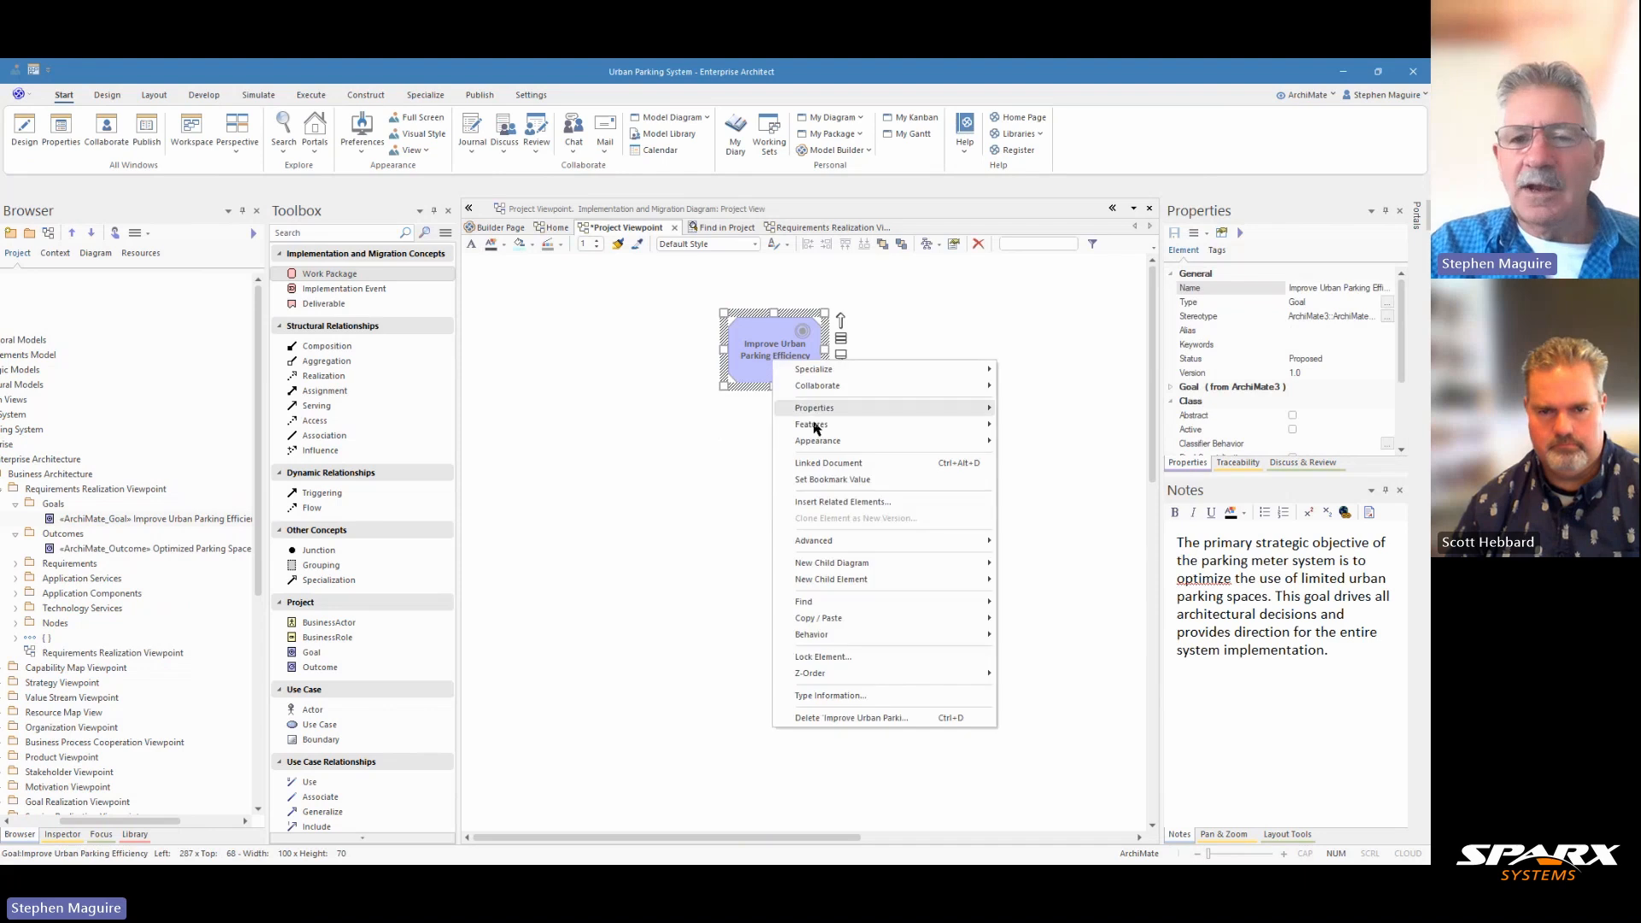
left_click(823, 503)
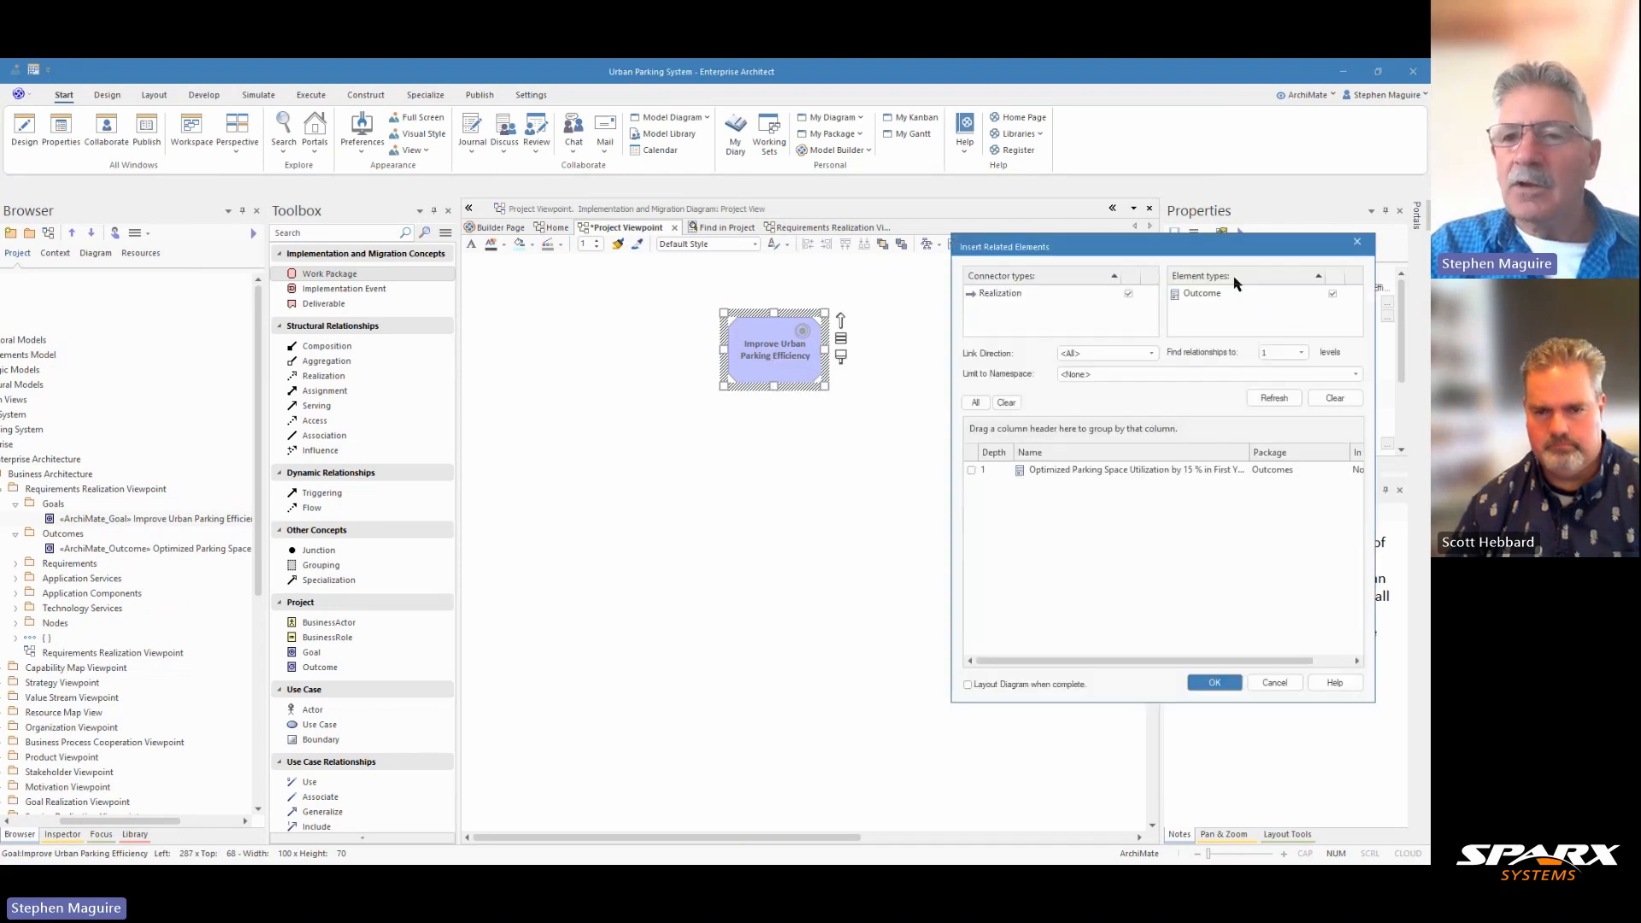
left_click_drag(1240, 248, 1194, 278)
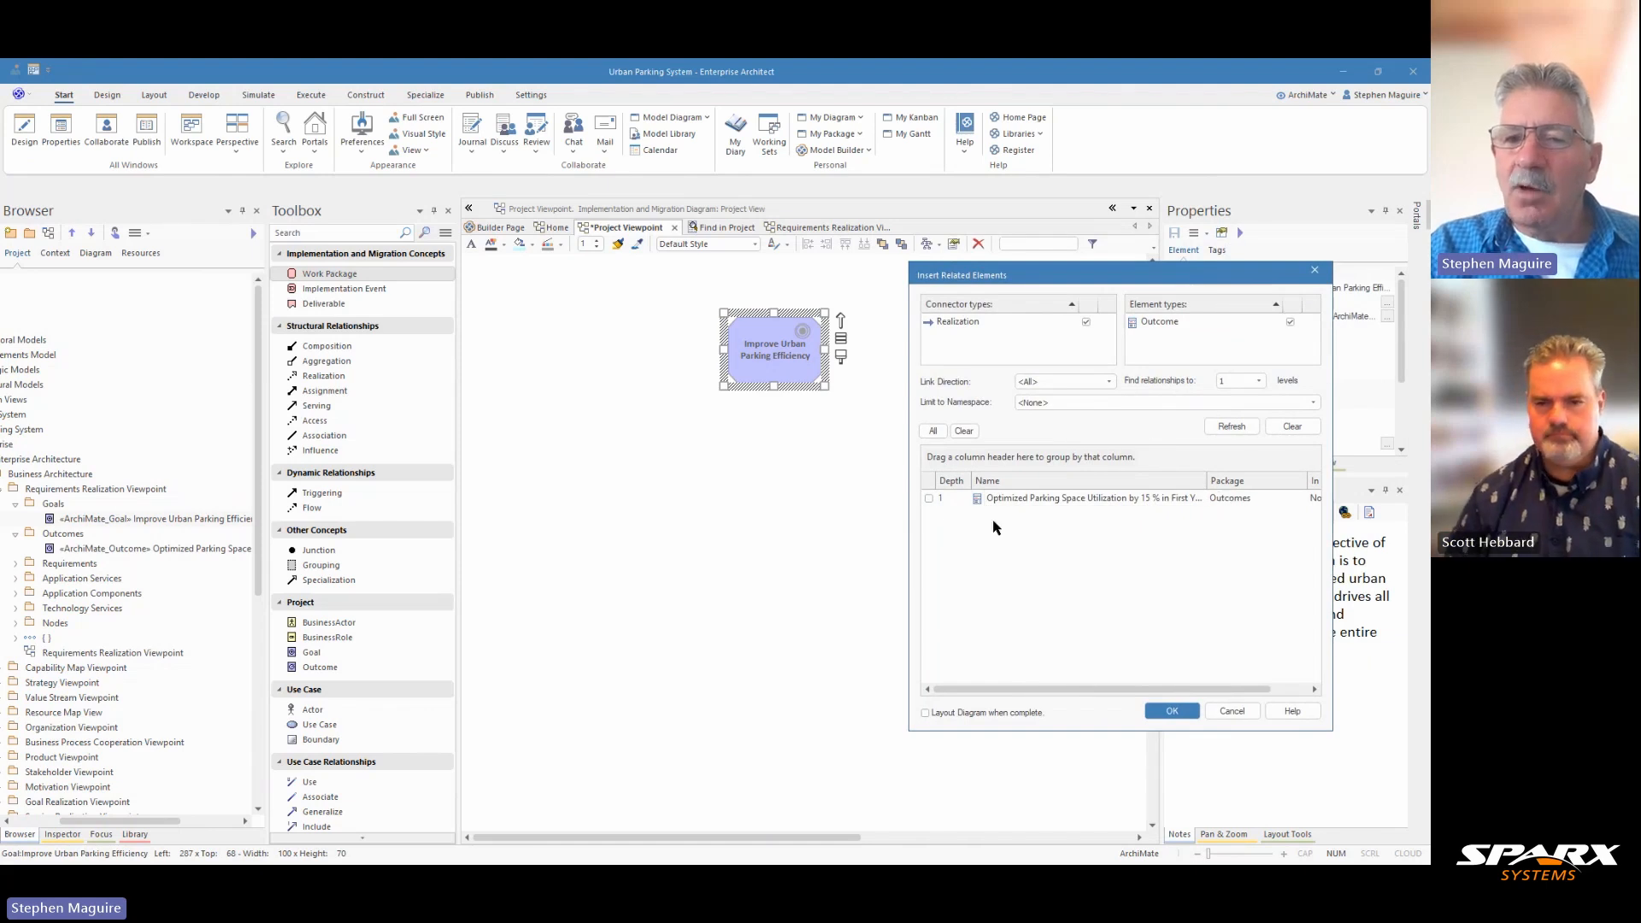
left_click(929, 499)
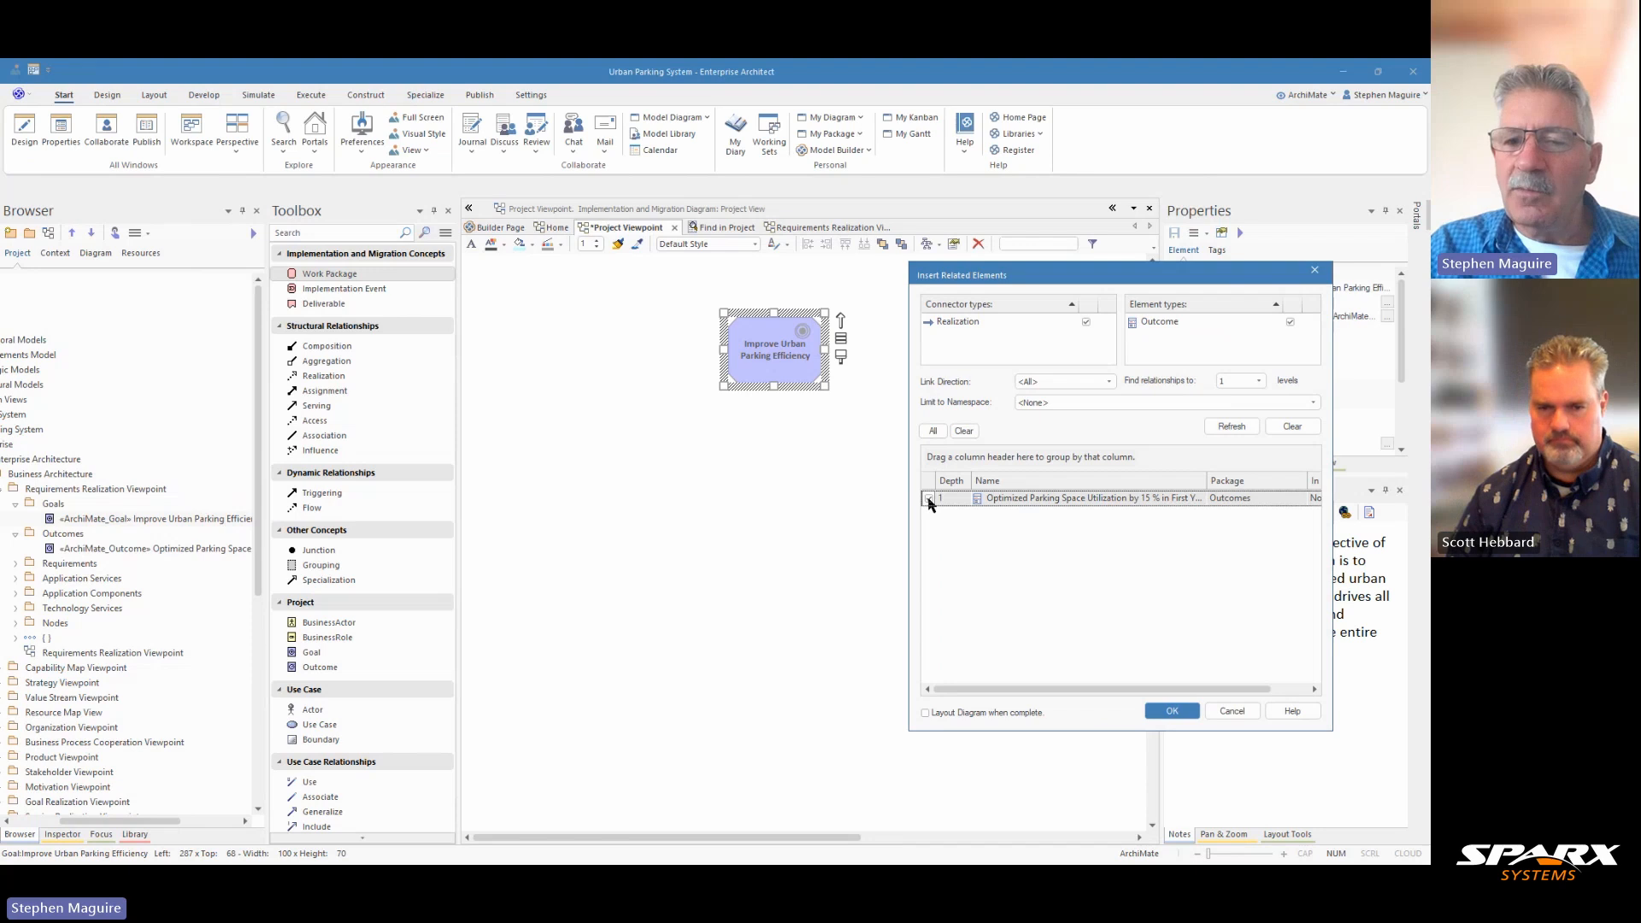
left_click(925, 713)
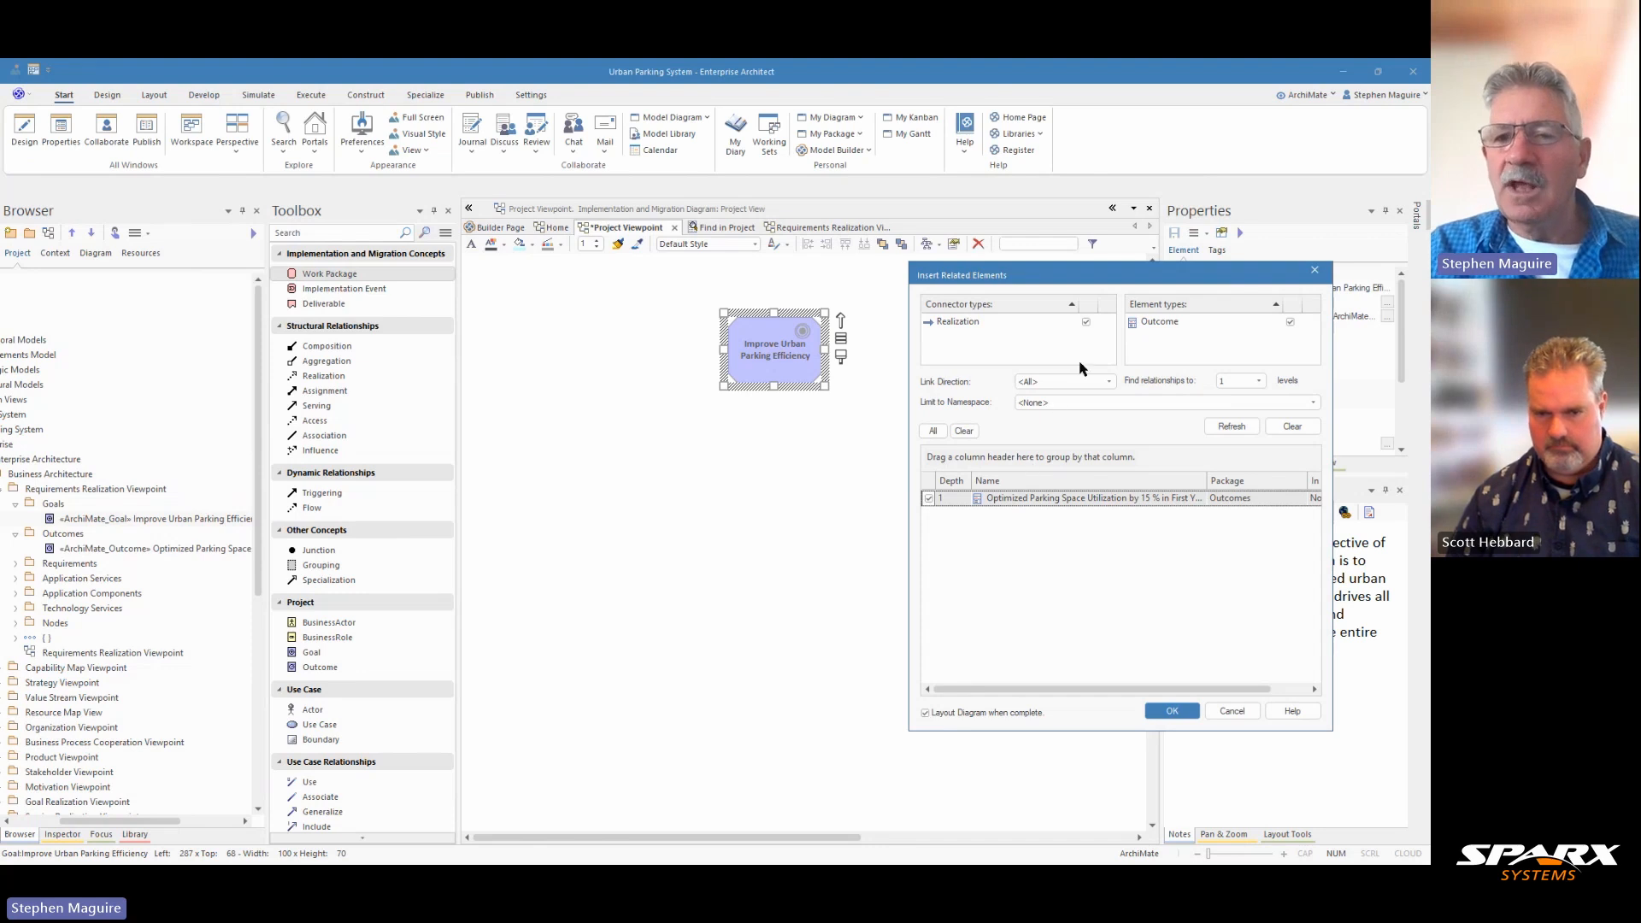
left_click(1172, 712)
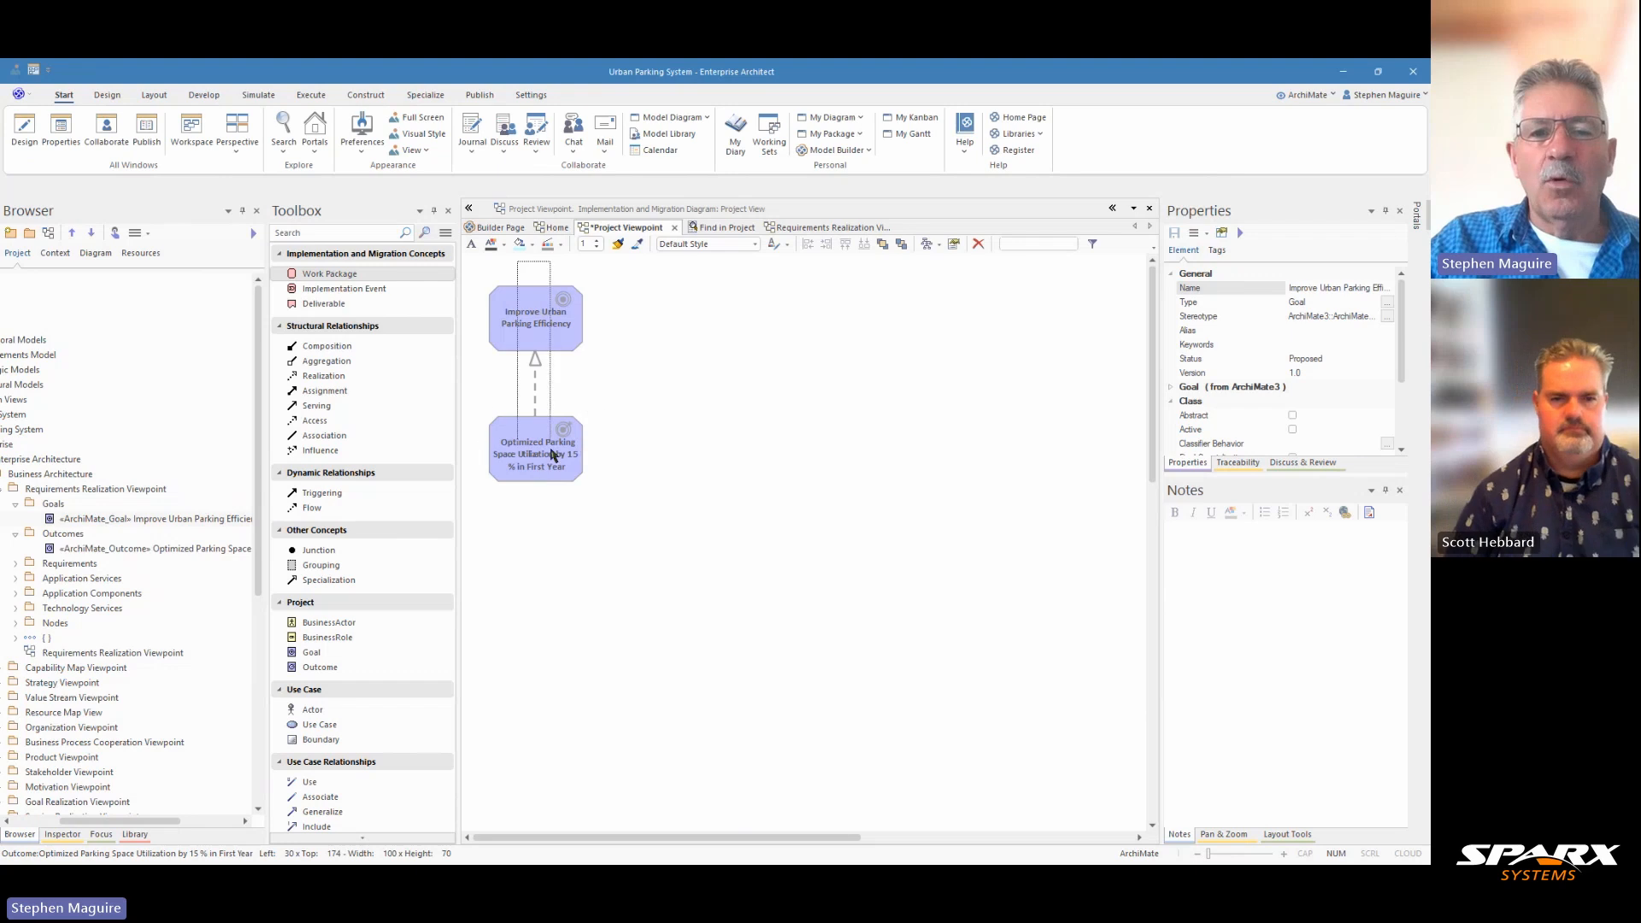
left_click(540, 323)
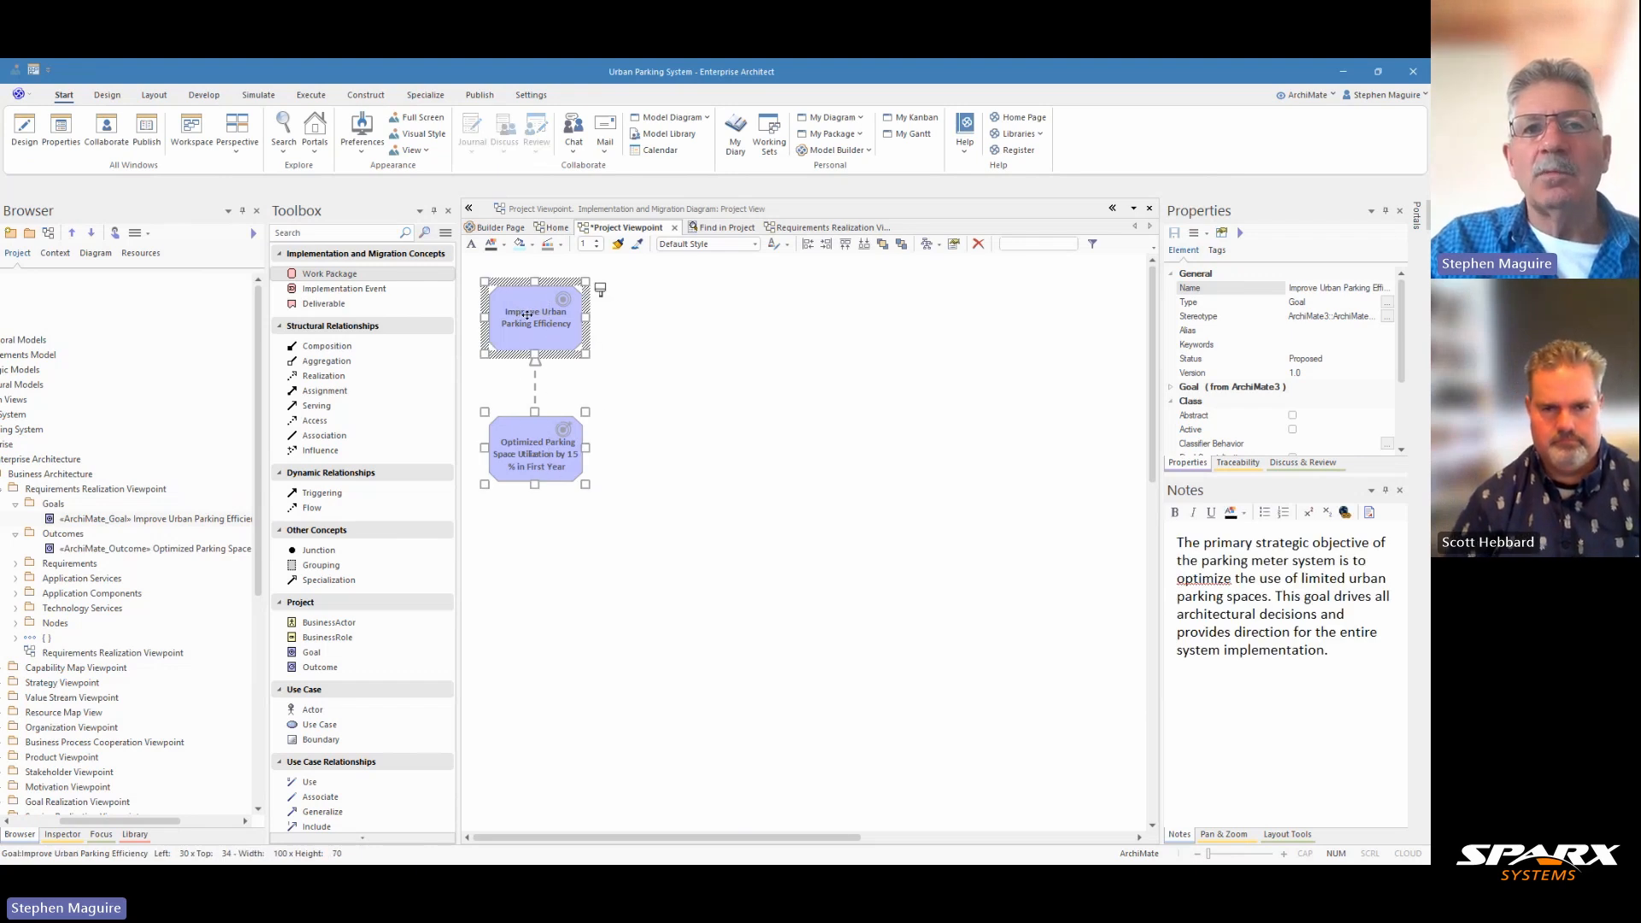
left_click_drag(527, 314, 748, 320)
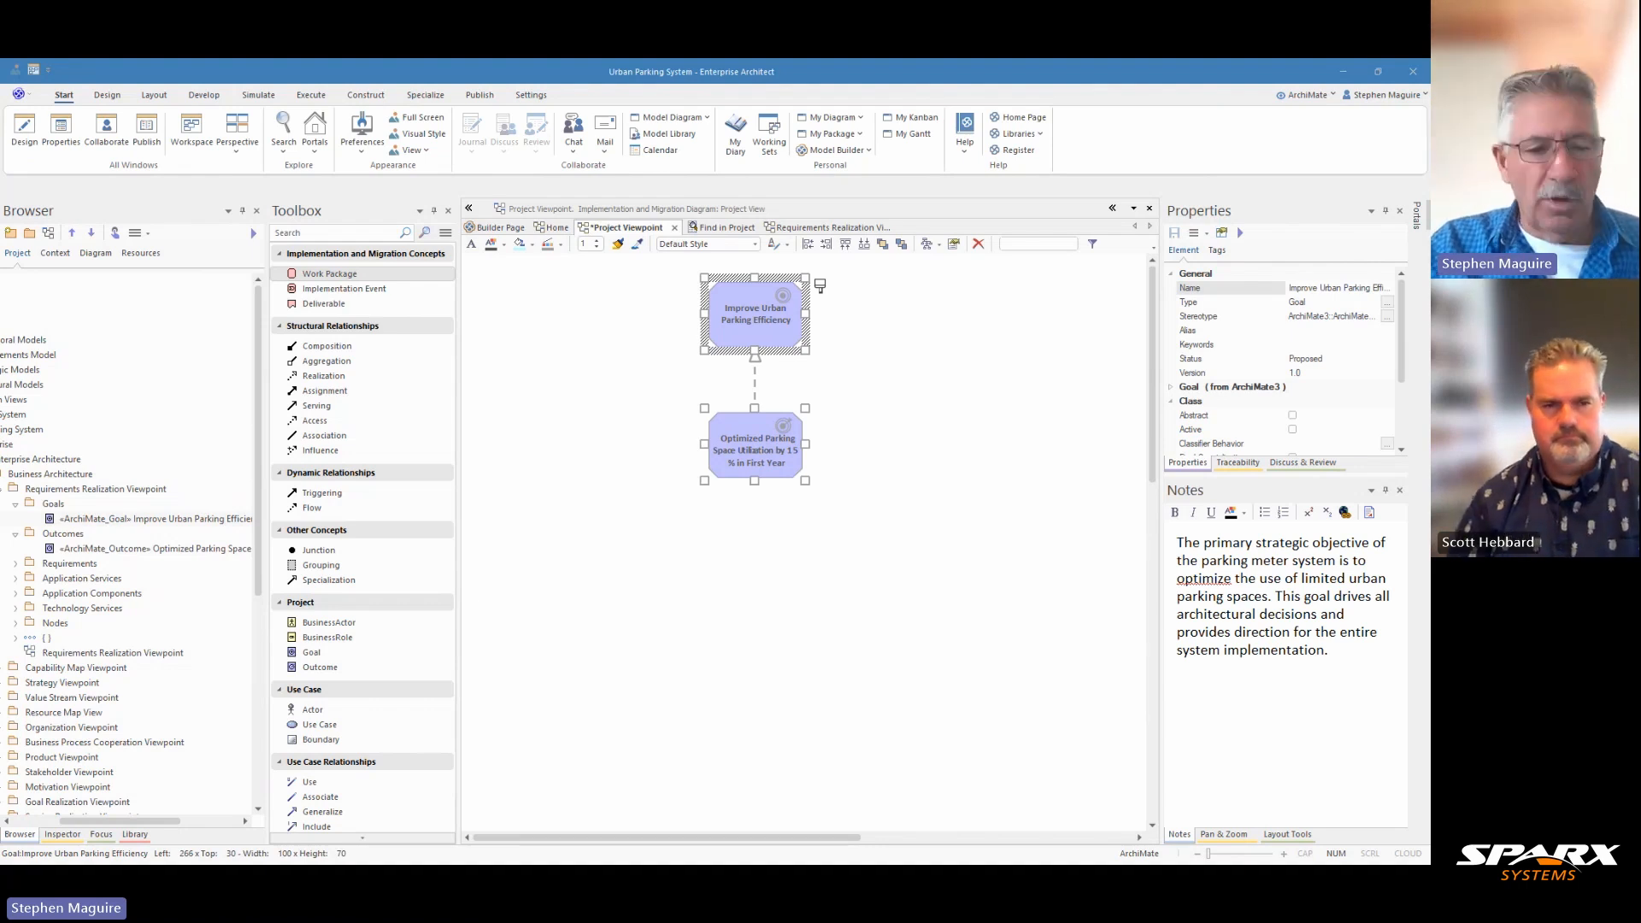
Step: Add a work package named "Digital Payment Development" below the outcome and paste its digital payment system description into the notes
left_click(362, 278)
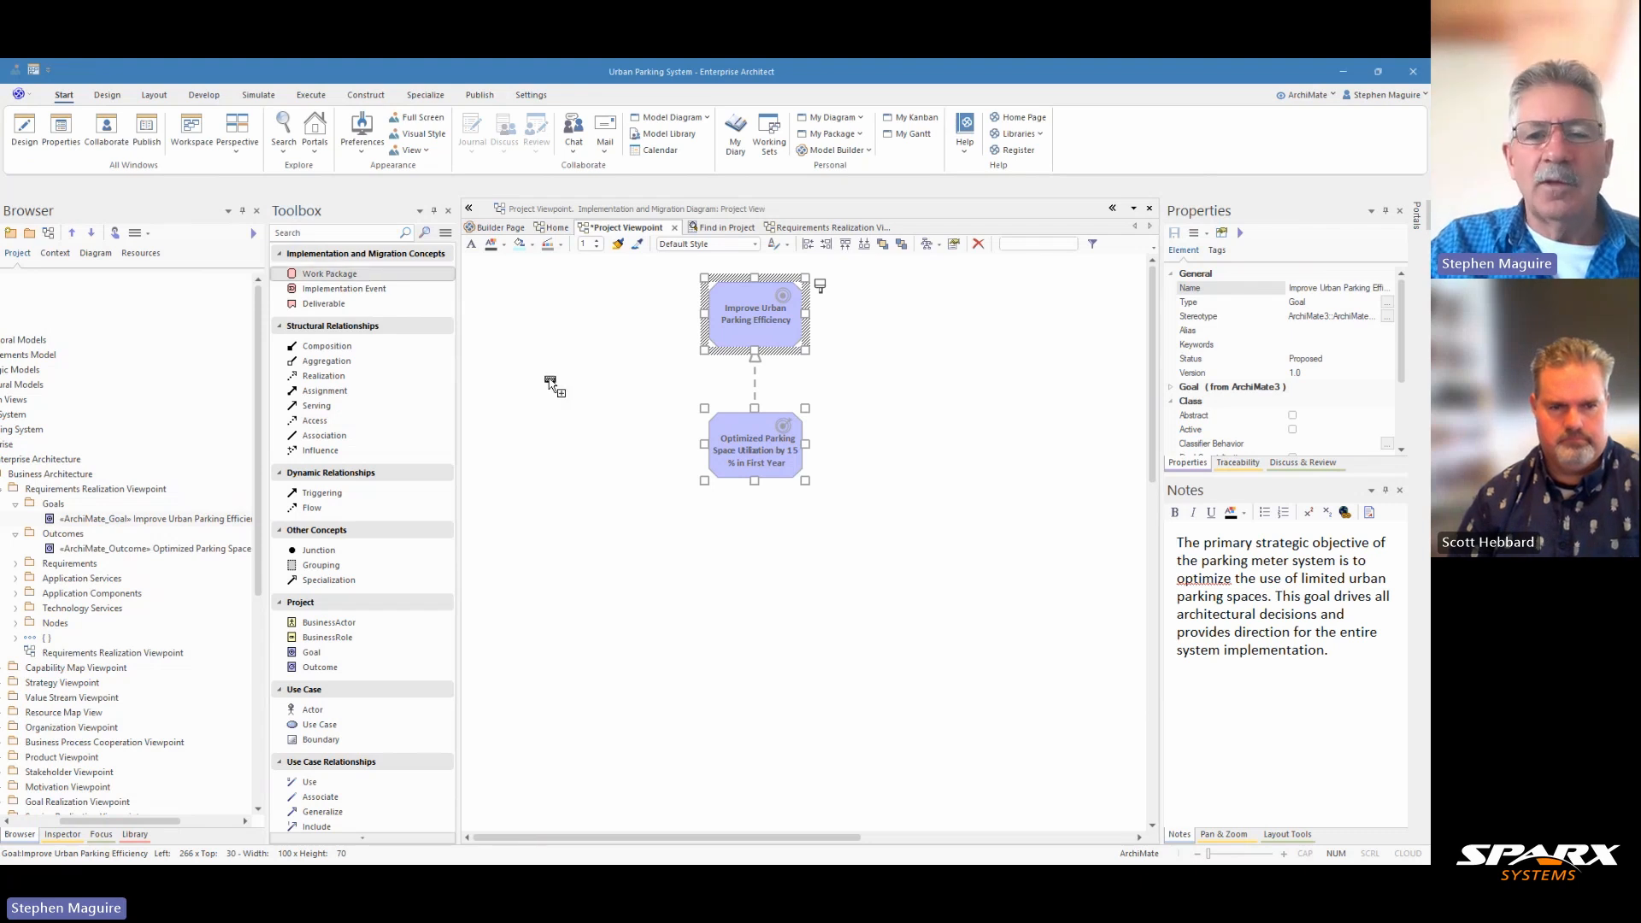
left_click(747, 567)
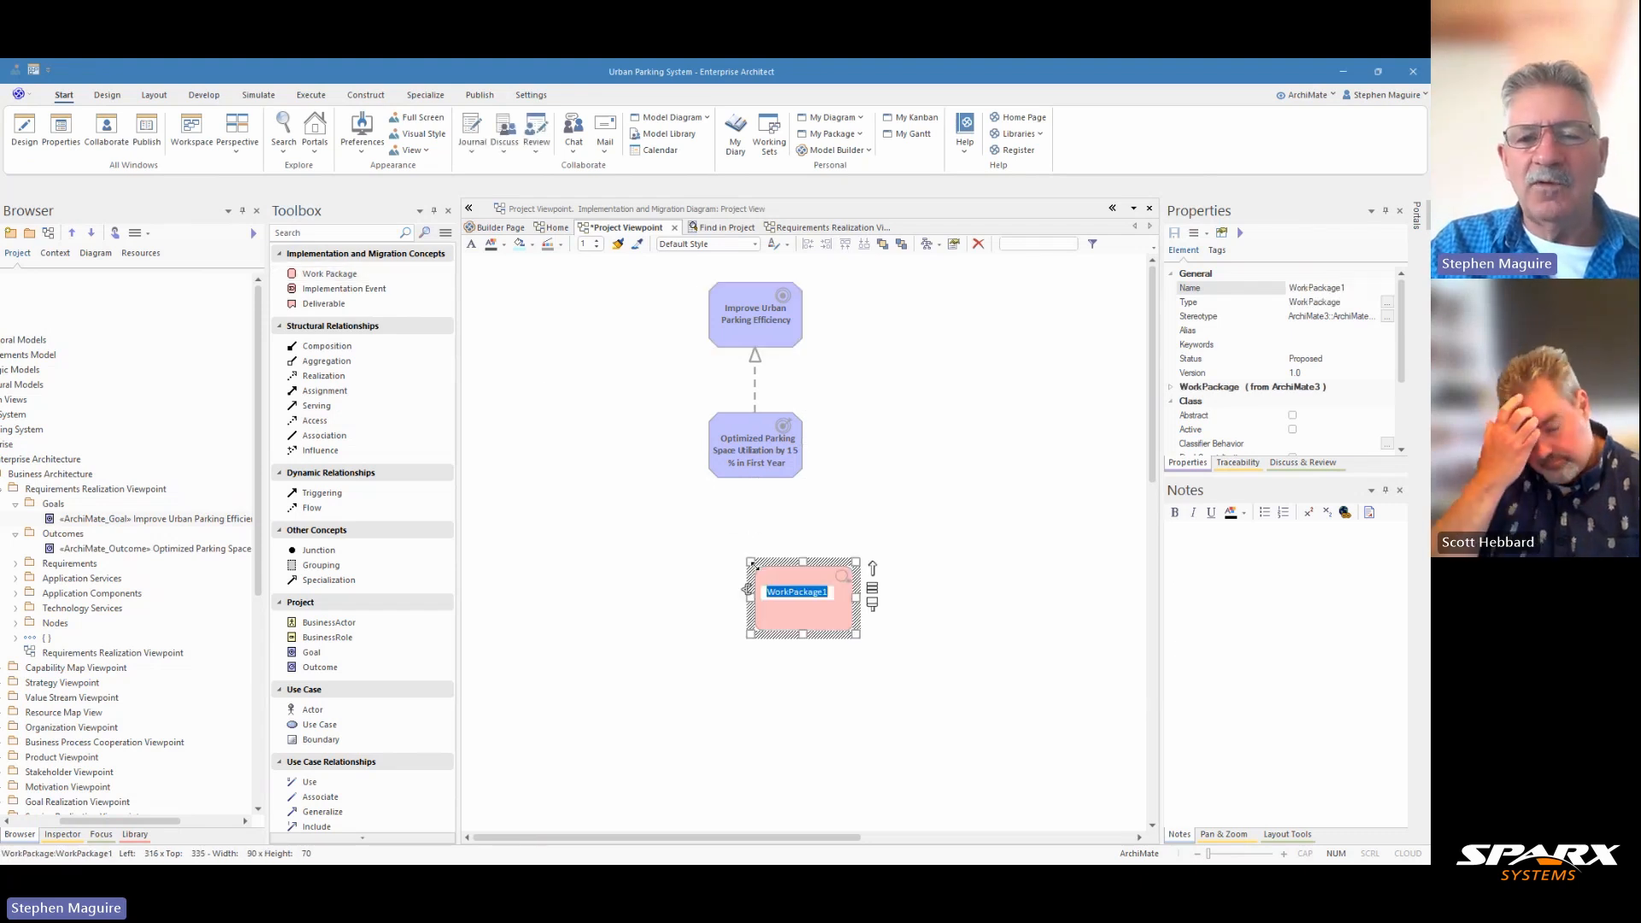
type("Digital Payment Development")
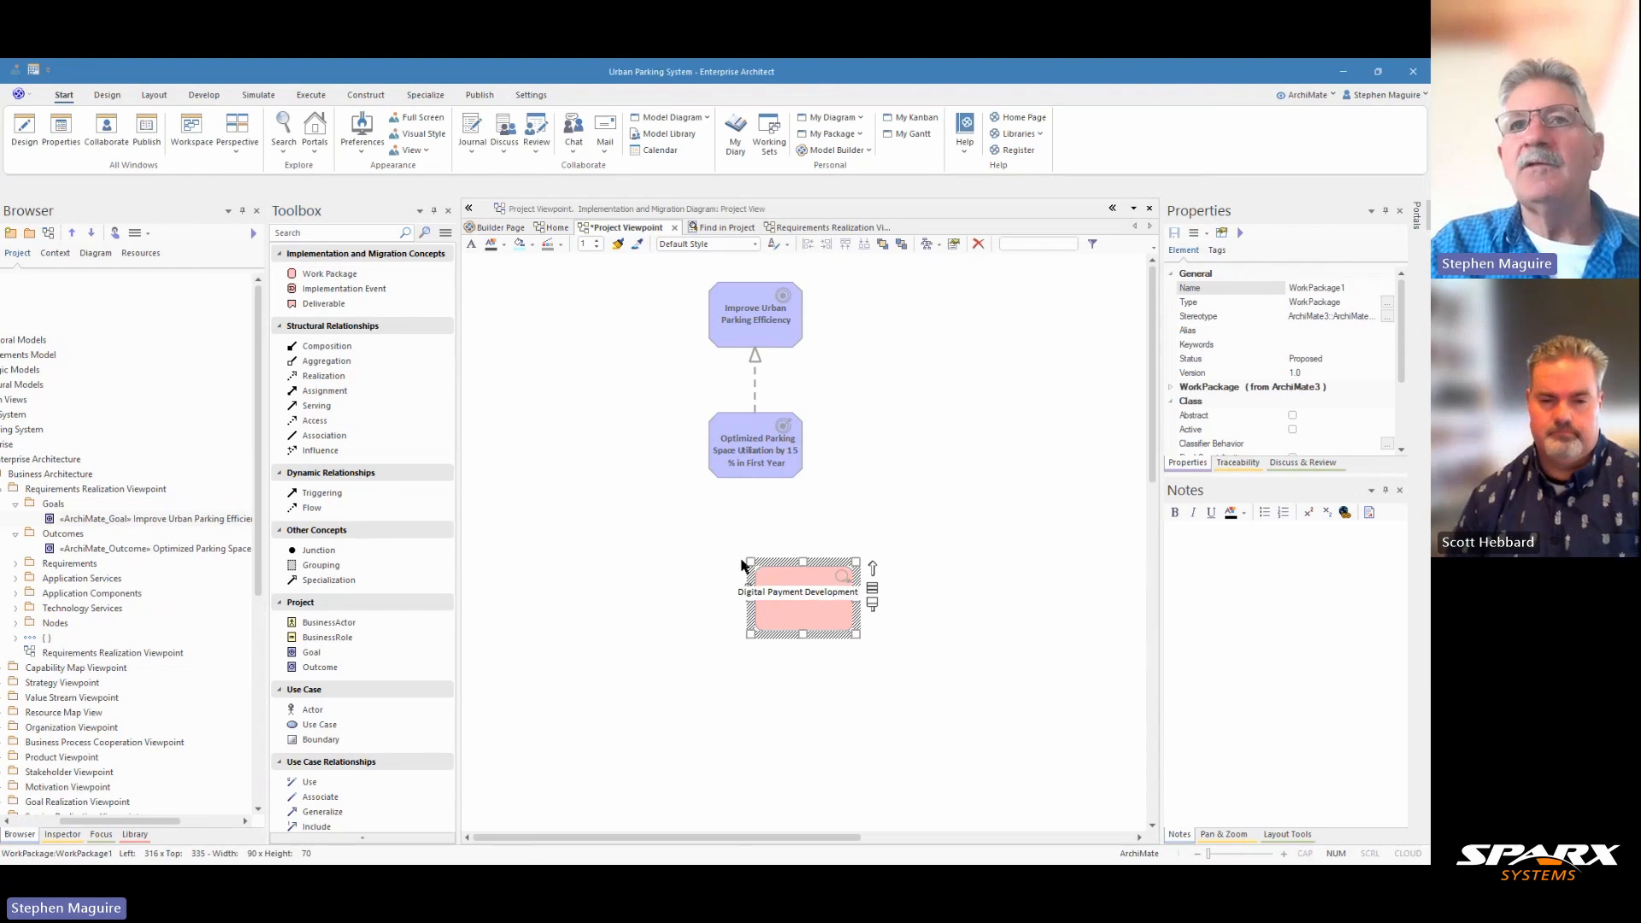
key("Return")
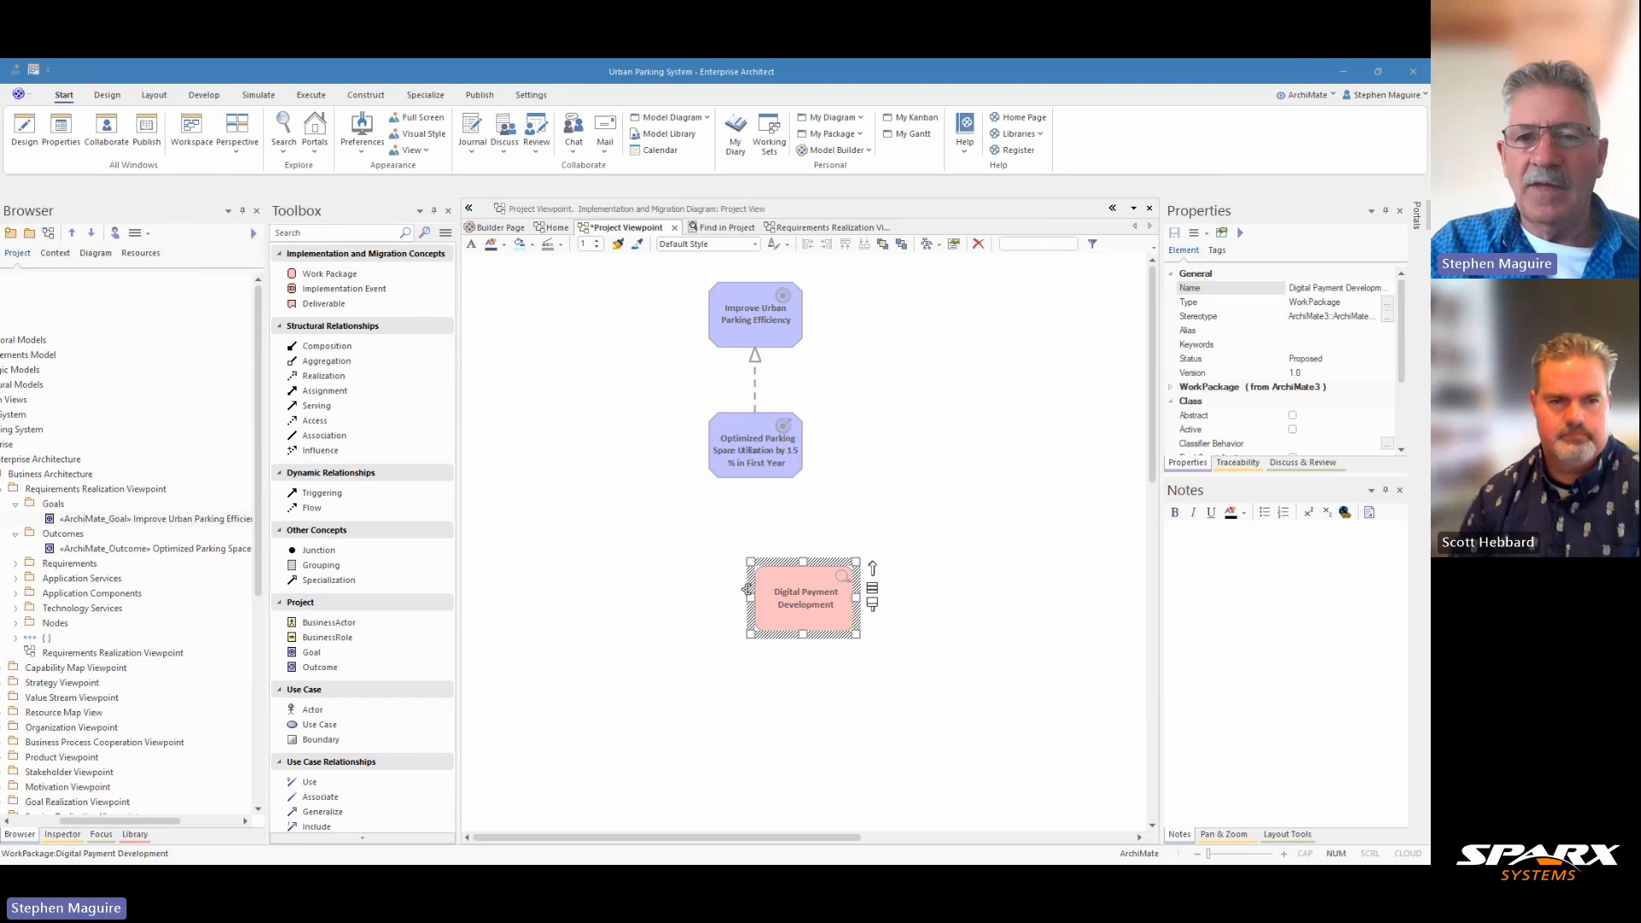
left_click(1180, 545)
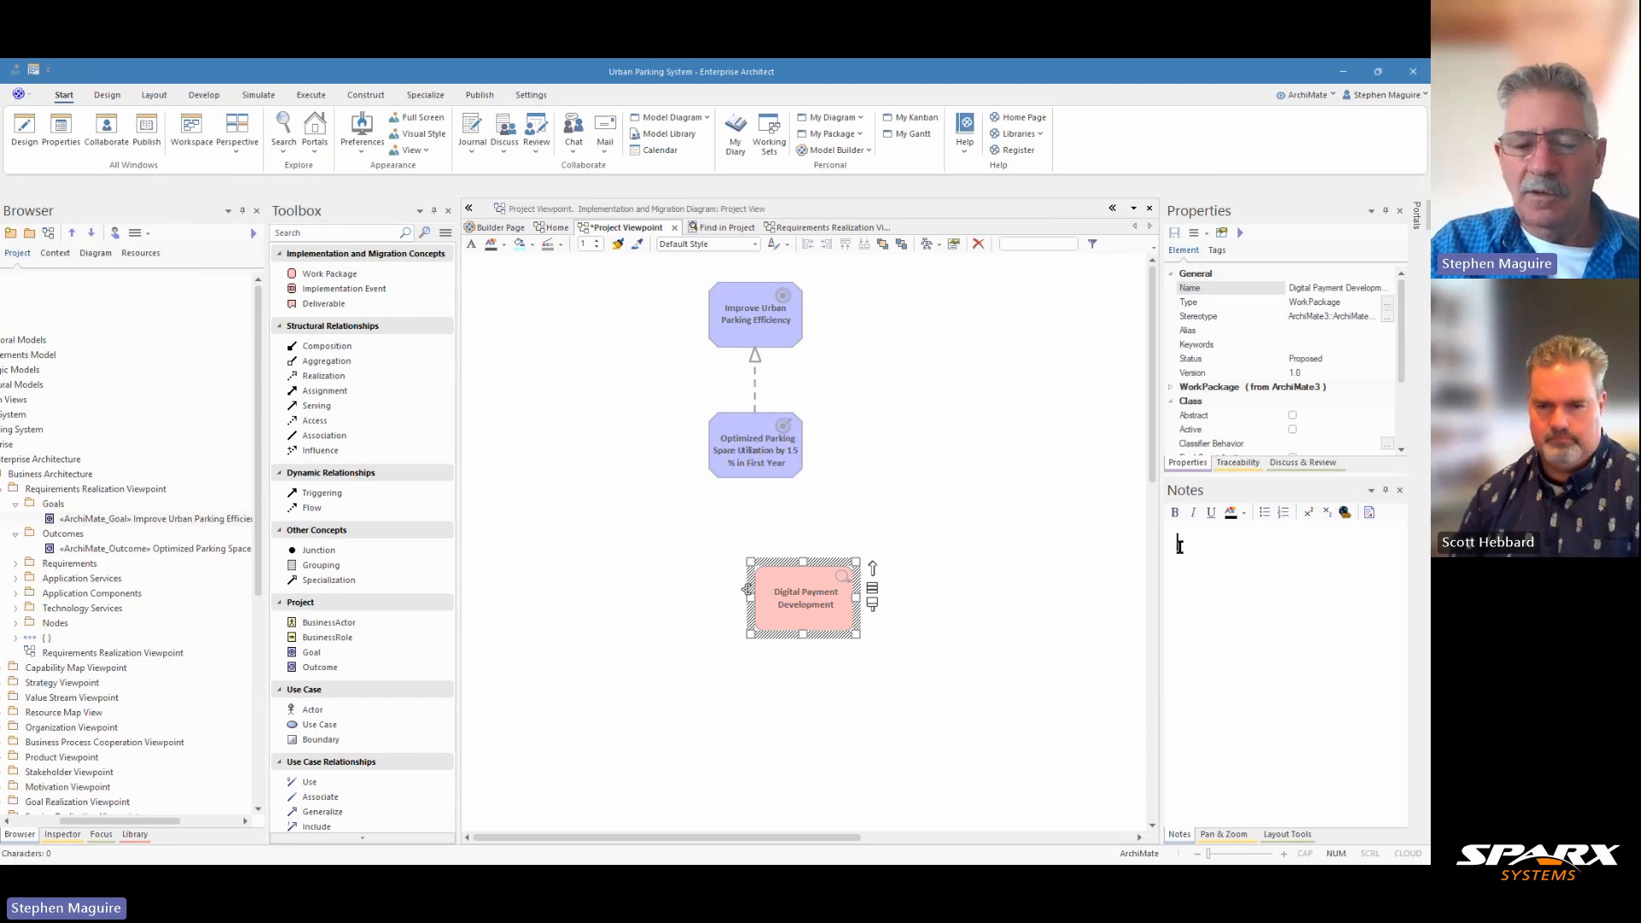
type("The structured collection of activities focused on creating the digital payment system that augments the parking solution. This package encompasses mobile app development, backend systems, payment processing integration, and user experience design.")
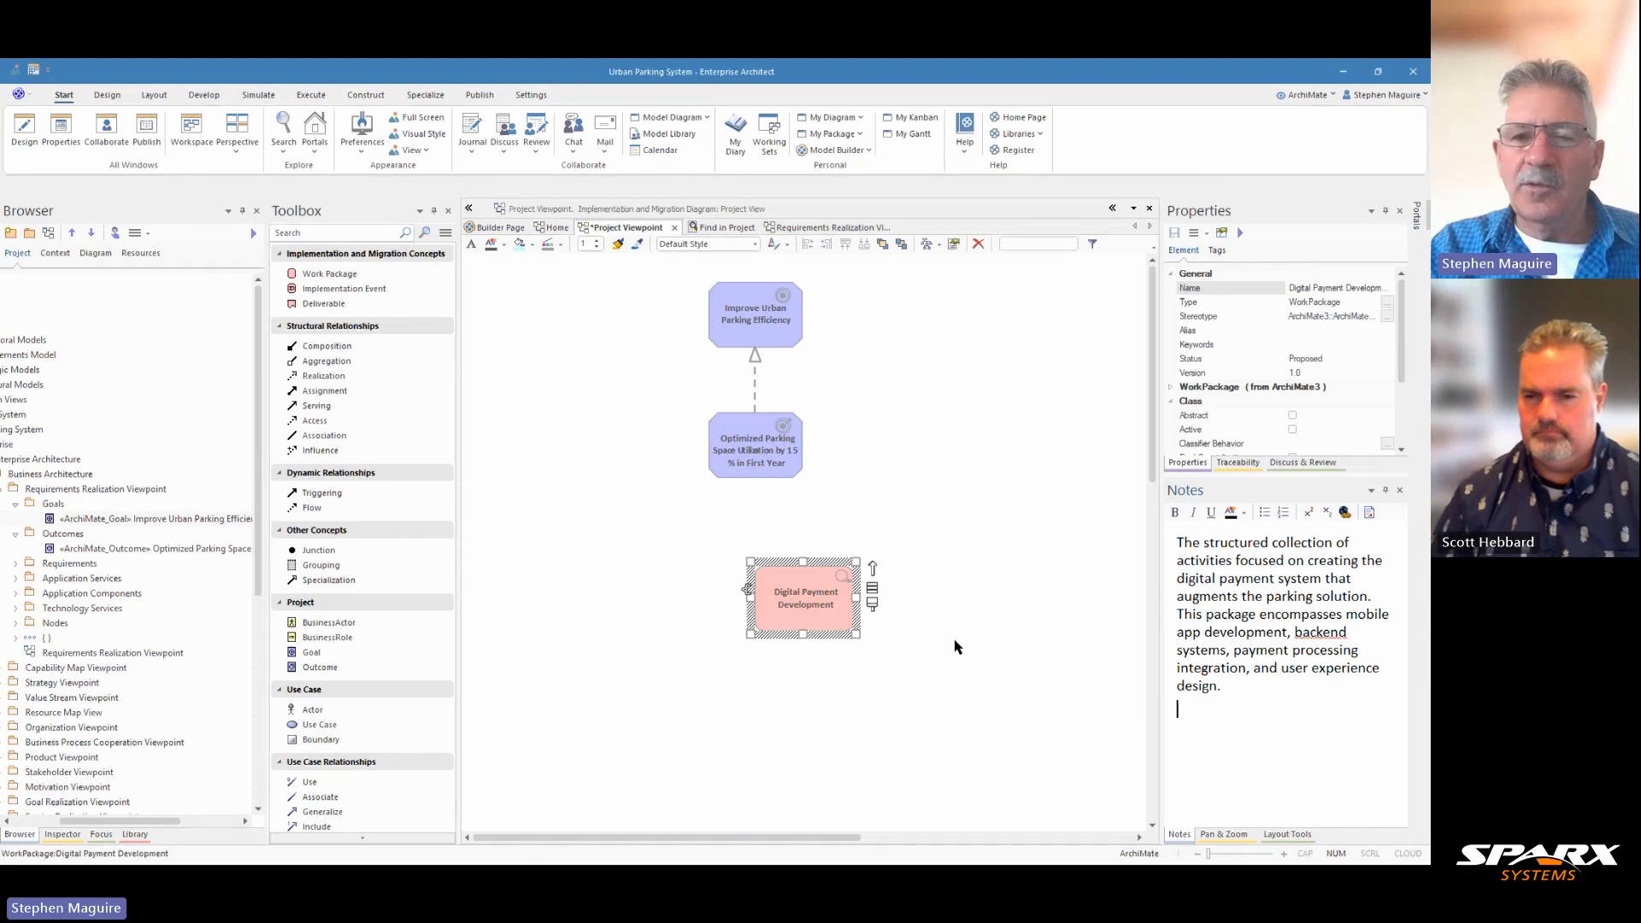
Step: Align the Digital Payment Development work package beneath the outcome and add an implementation event named "Digital Payment Launch" below it
left_click_drag(802, 596, 754, 577)
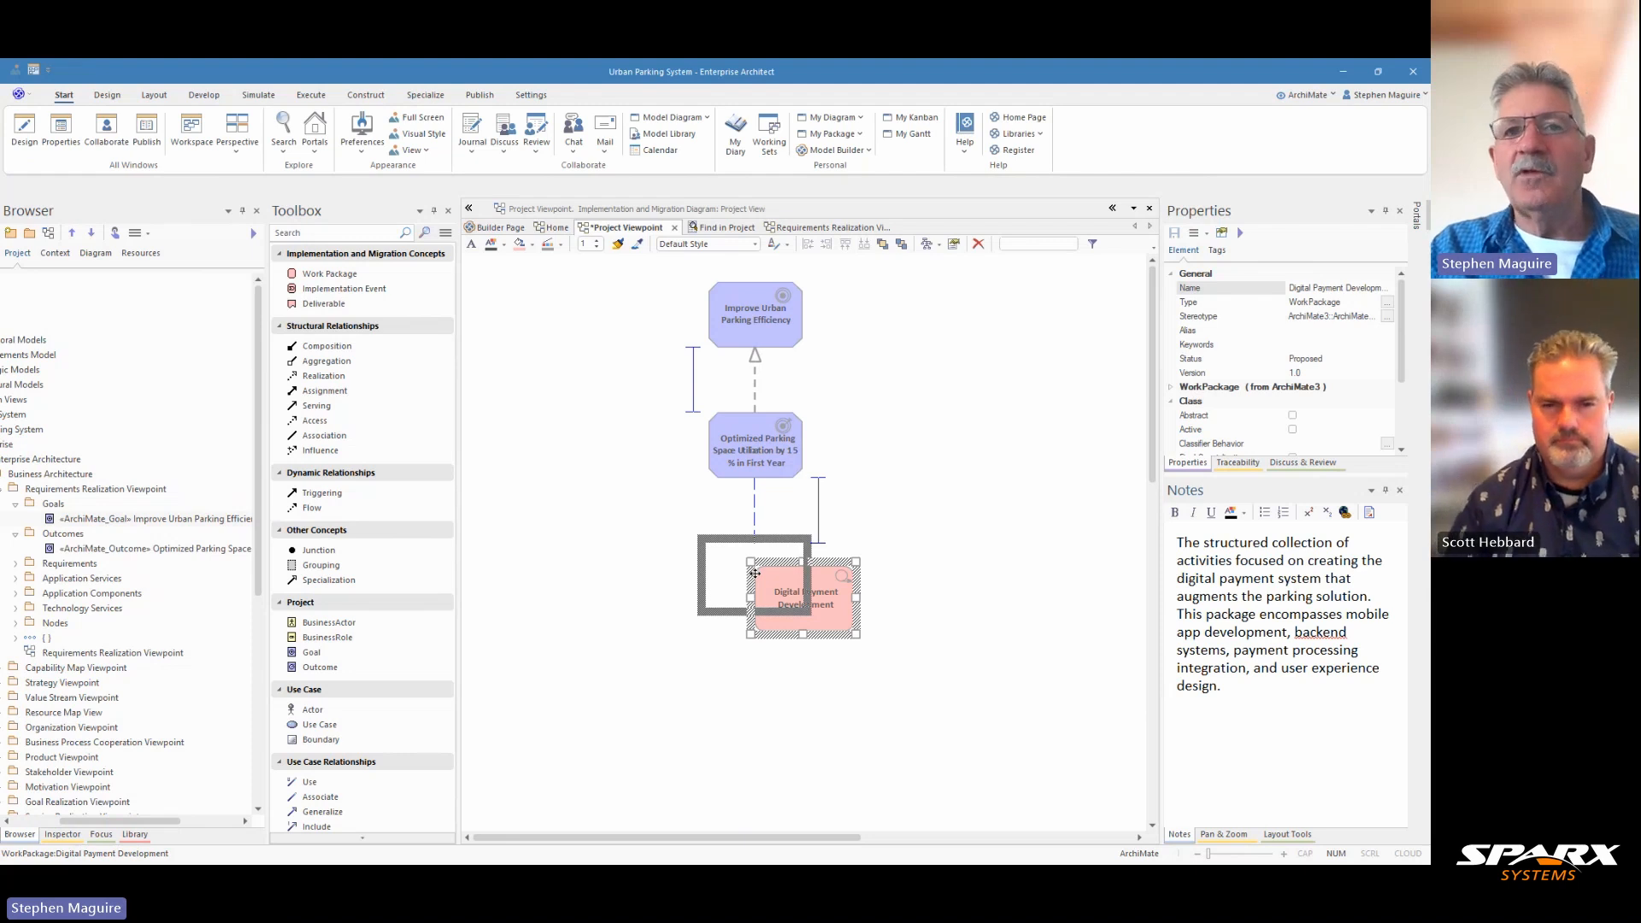
left_click_drag(755, 574, 755, 574)
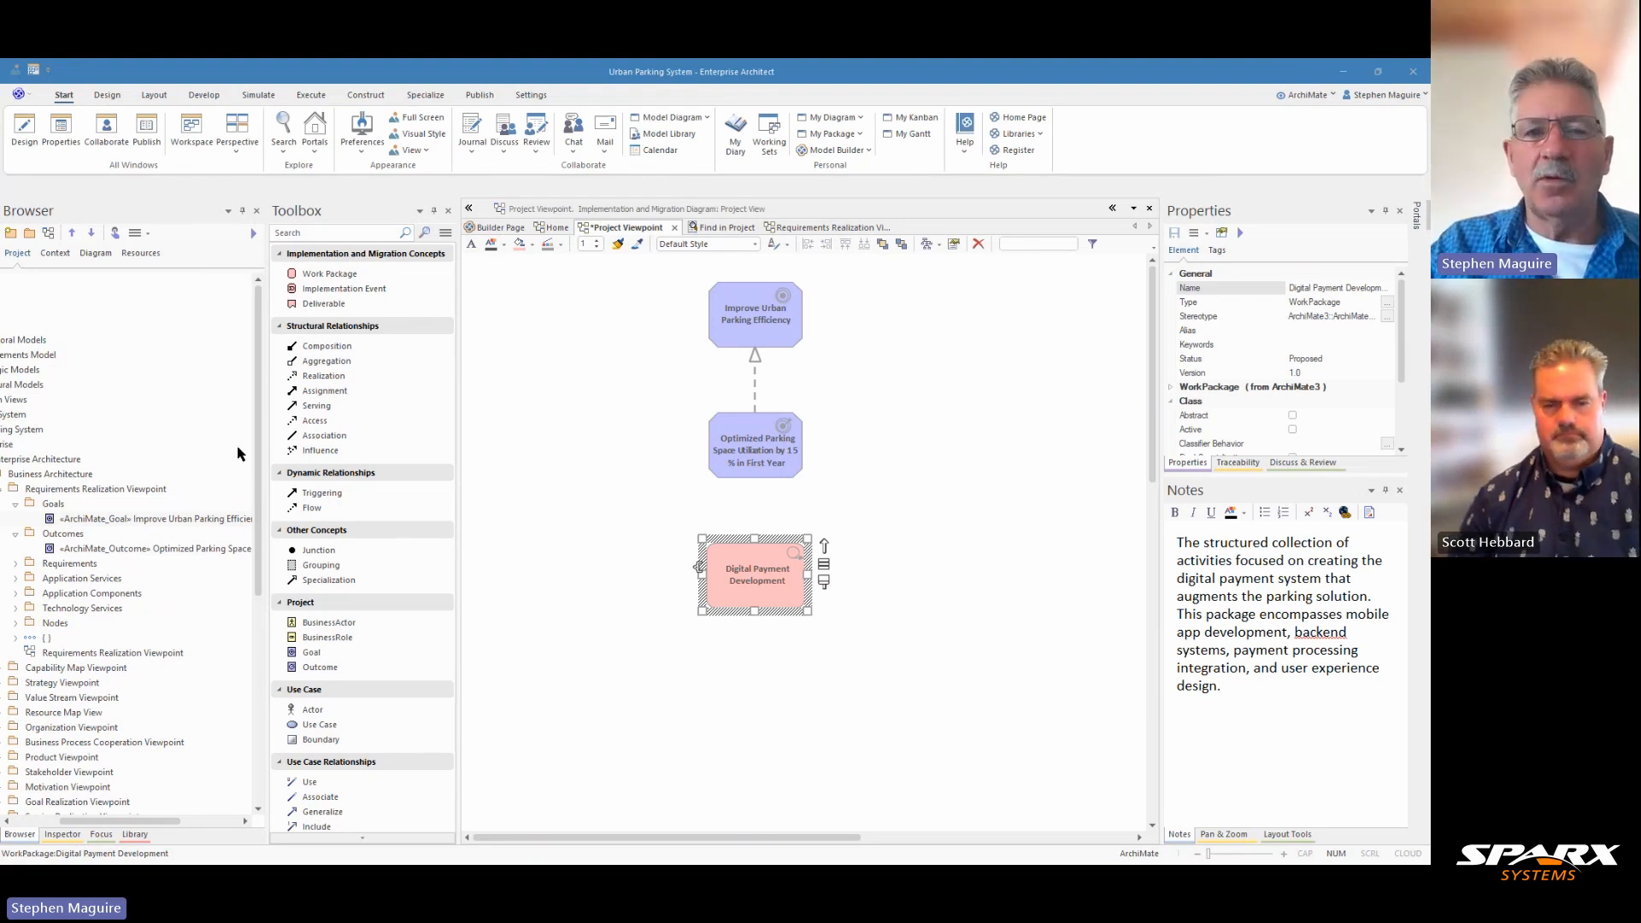
left_click(330, 289)
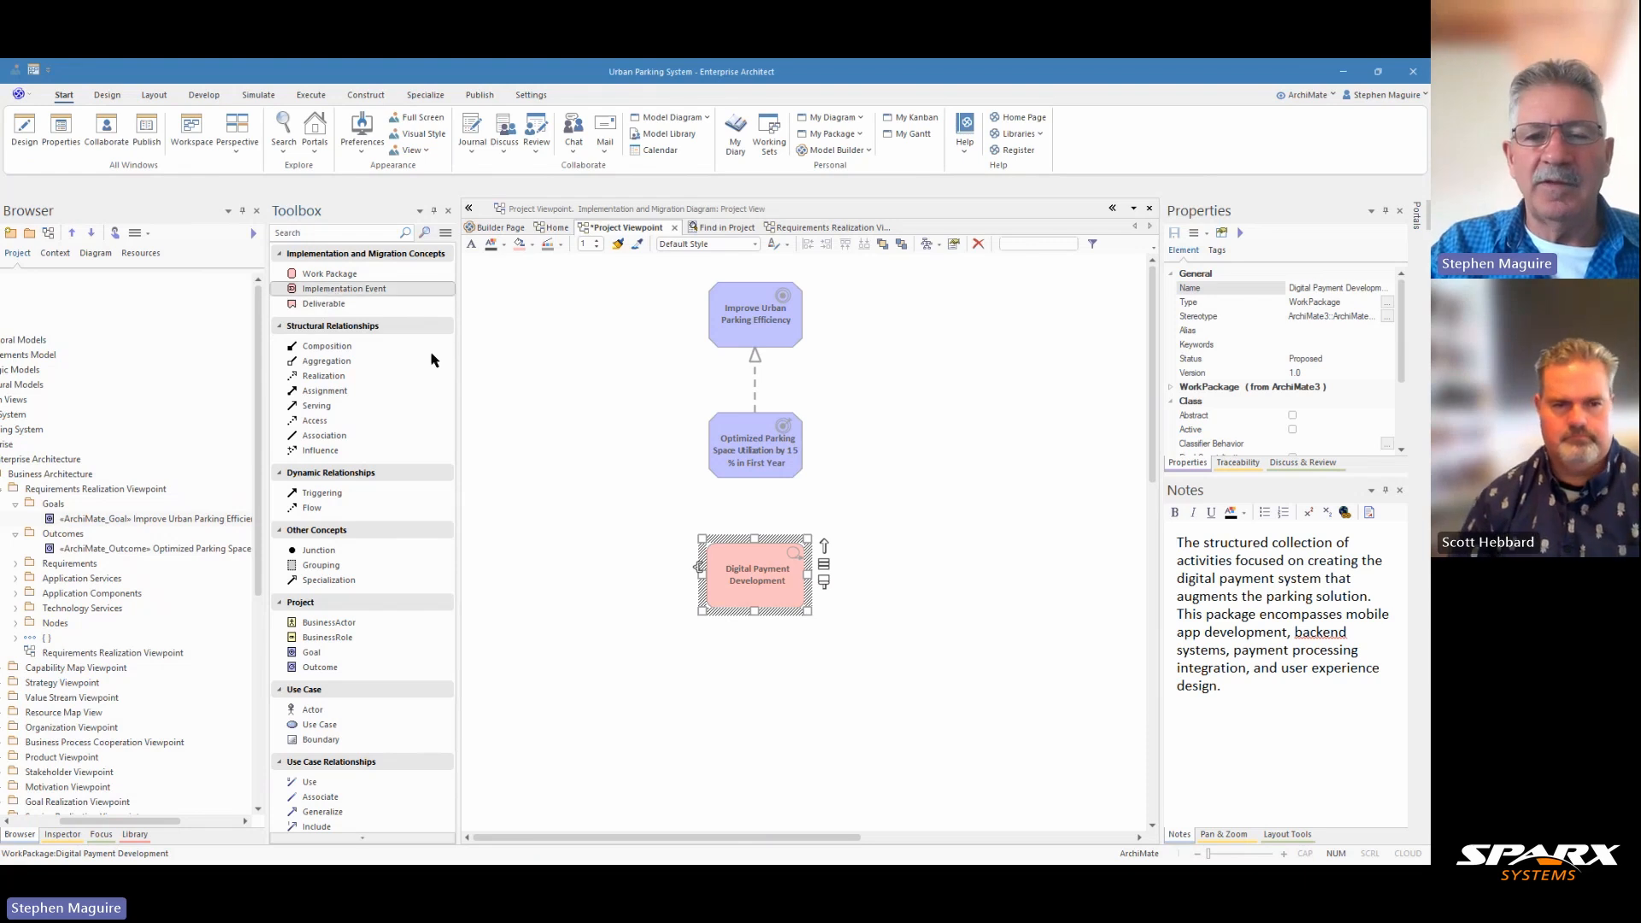
left_click(744, 687)
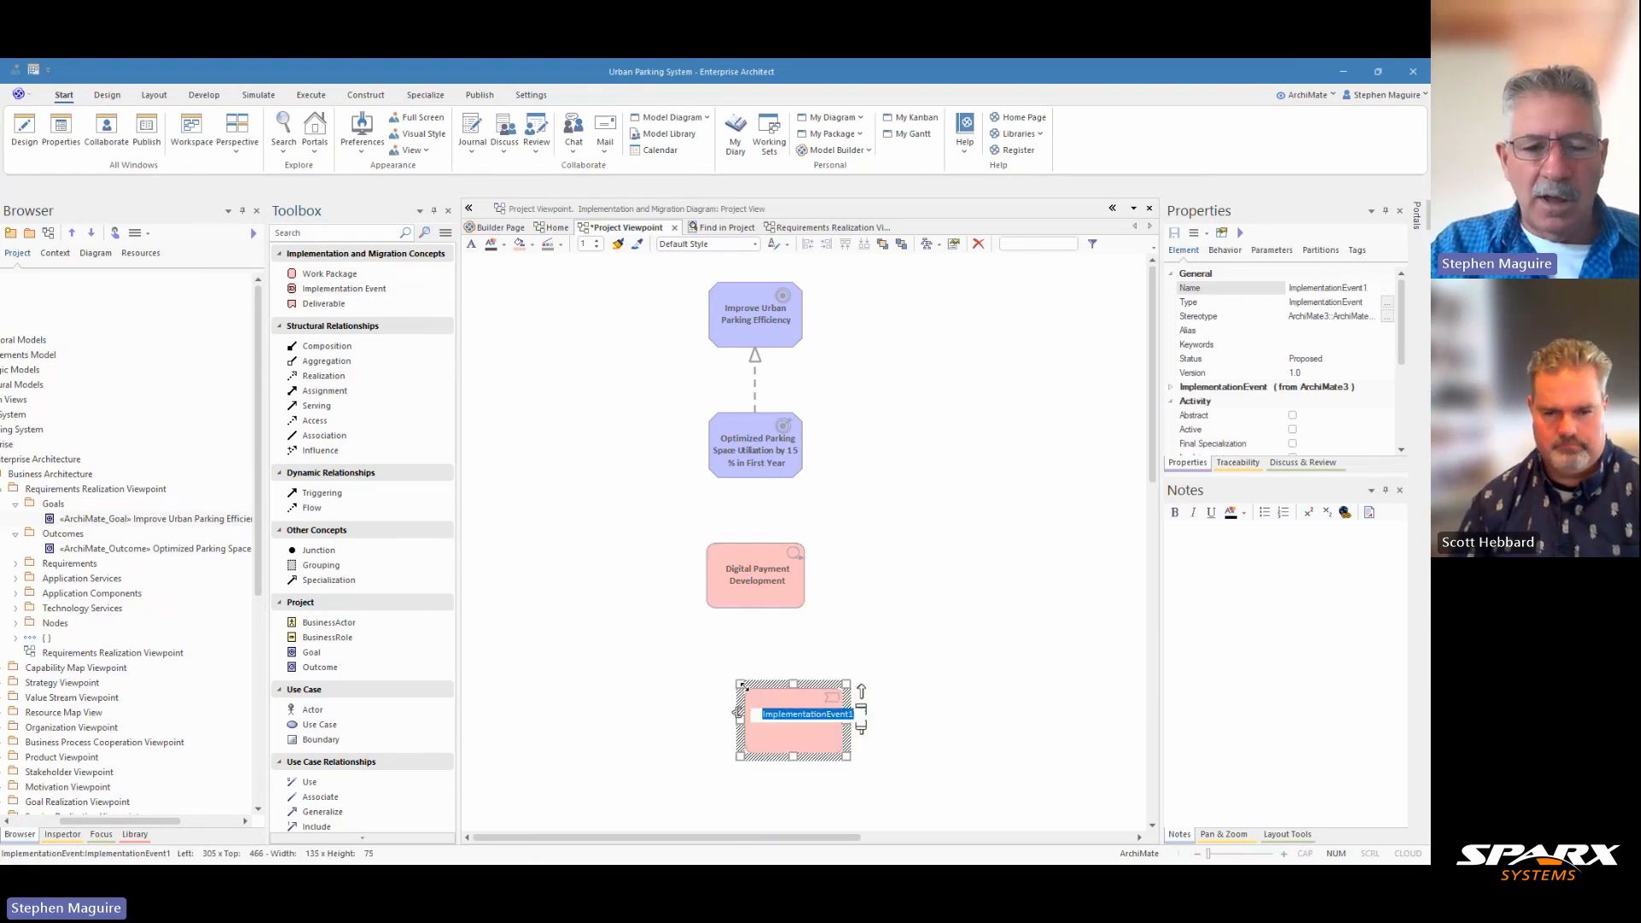
type("Digital Payment Launch")
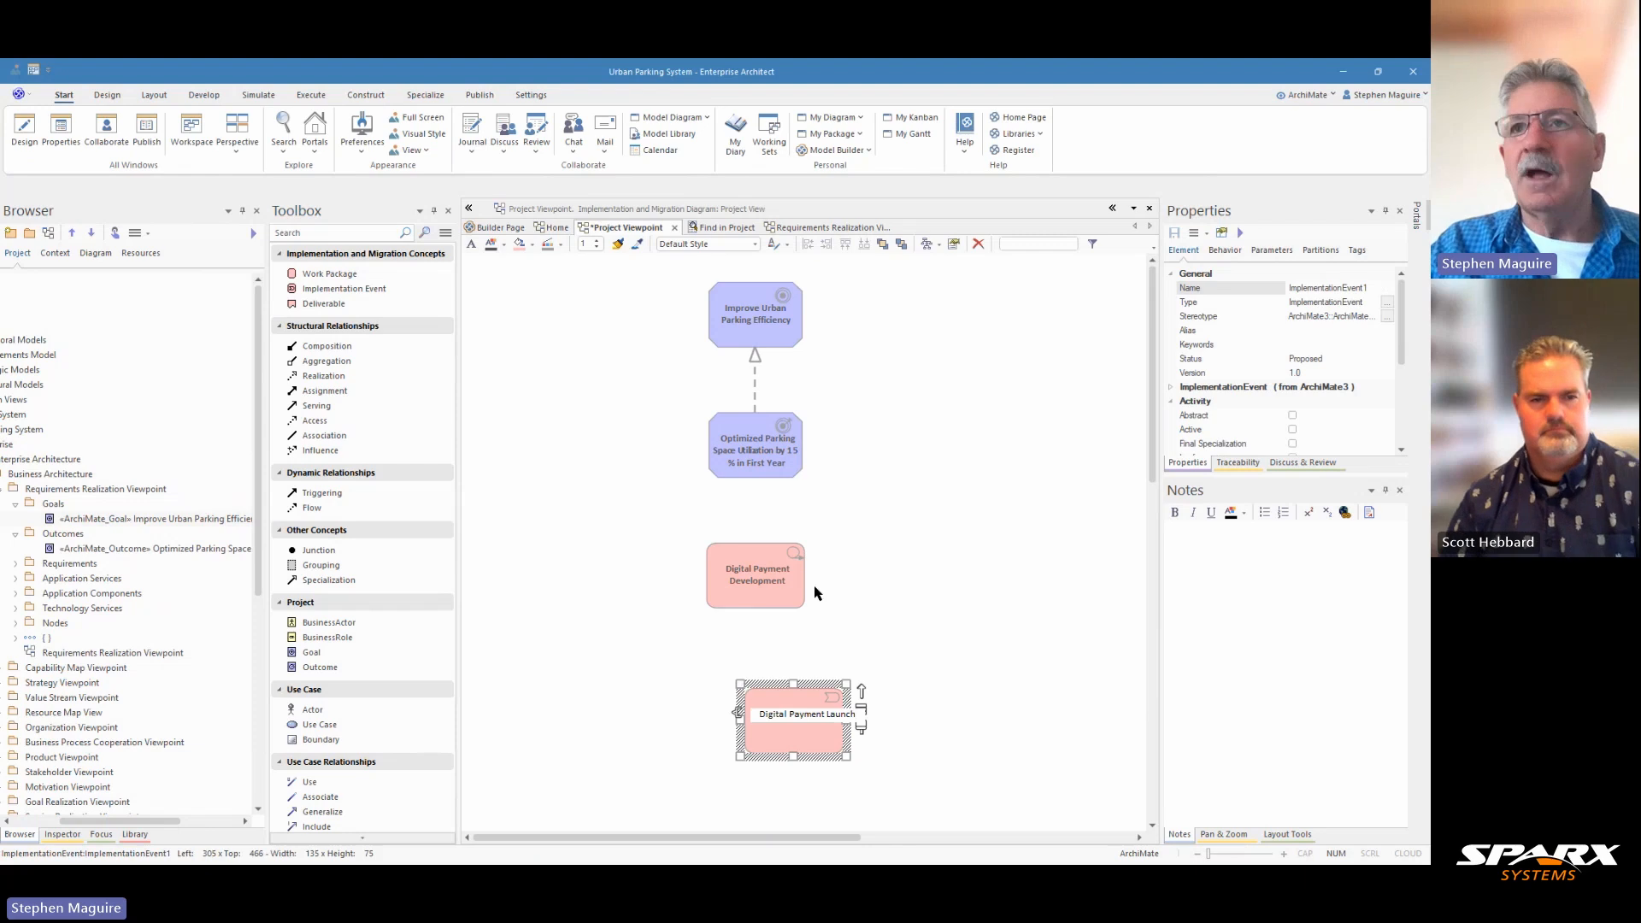
key("Return")
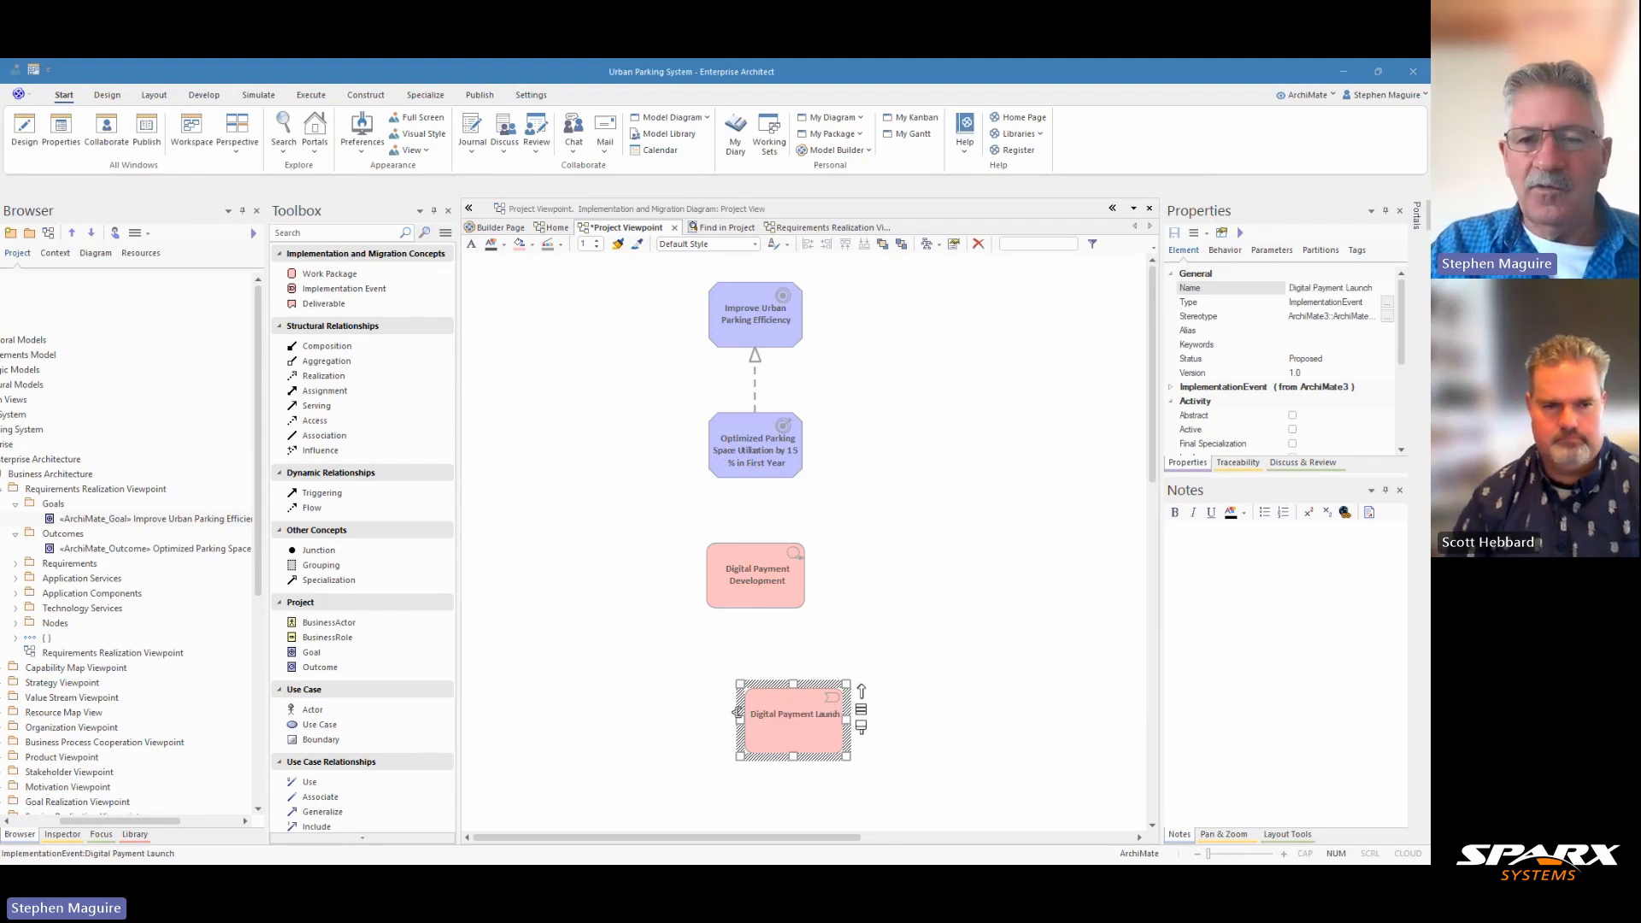
Step: Paste the digital payment activation milestone description into the Digital Payment Launch event's notes and align the event beneath the work package
left_click(1183, 559)
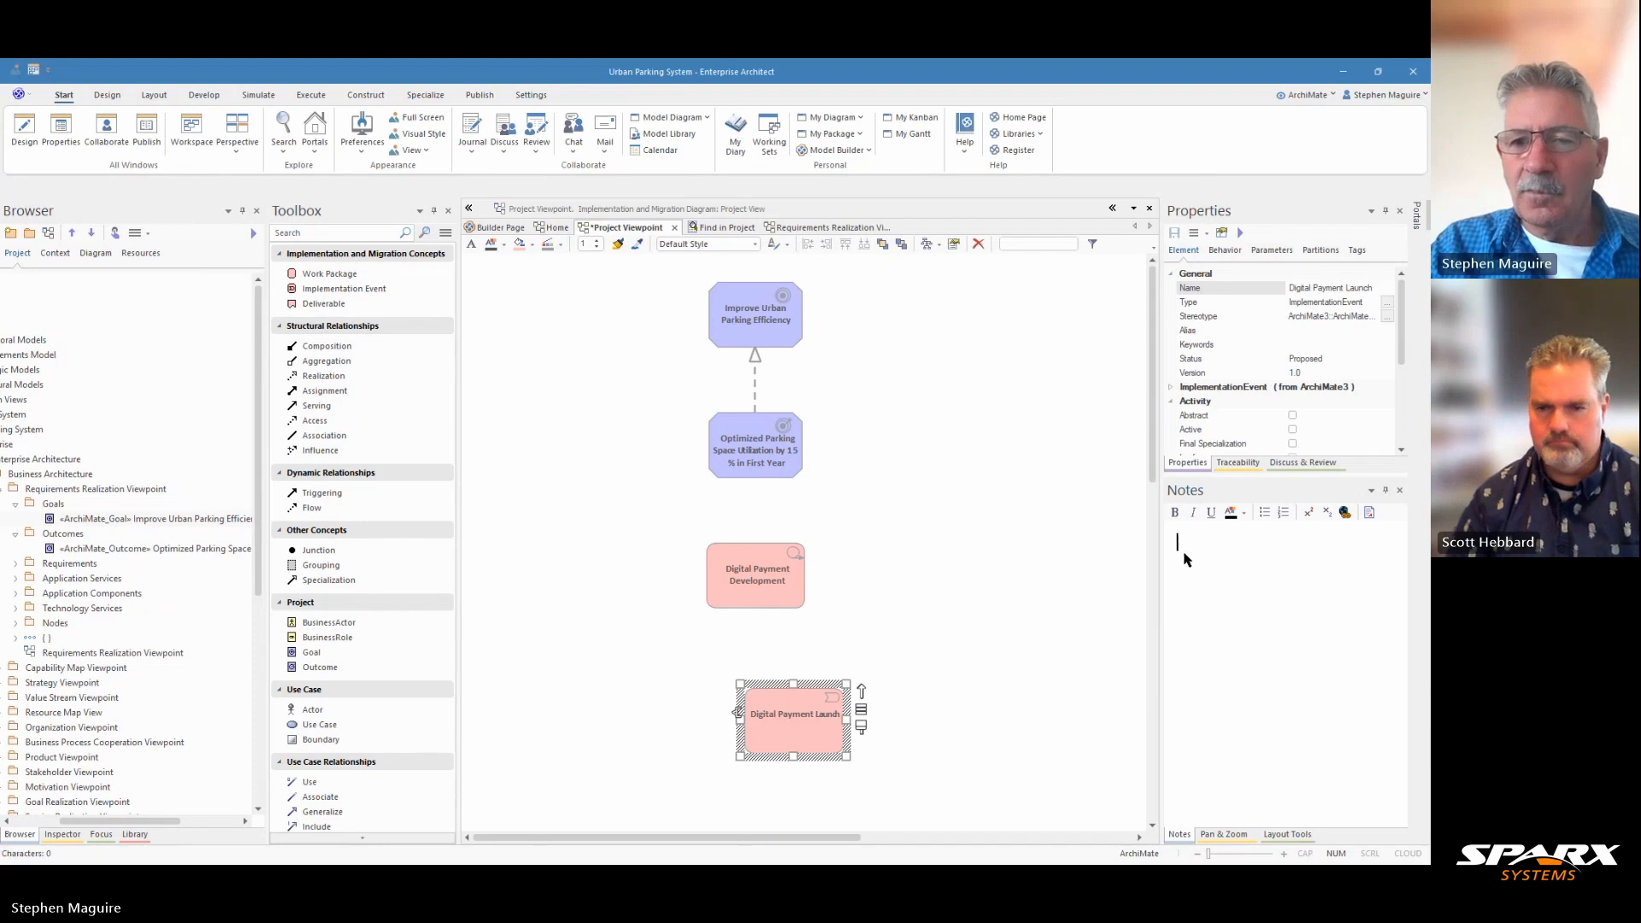
type("The milestone representing the activation of all digital payment and monitoring capabilities for public use. This event marks the transition from development to operational status for the core parking management system.")
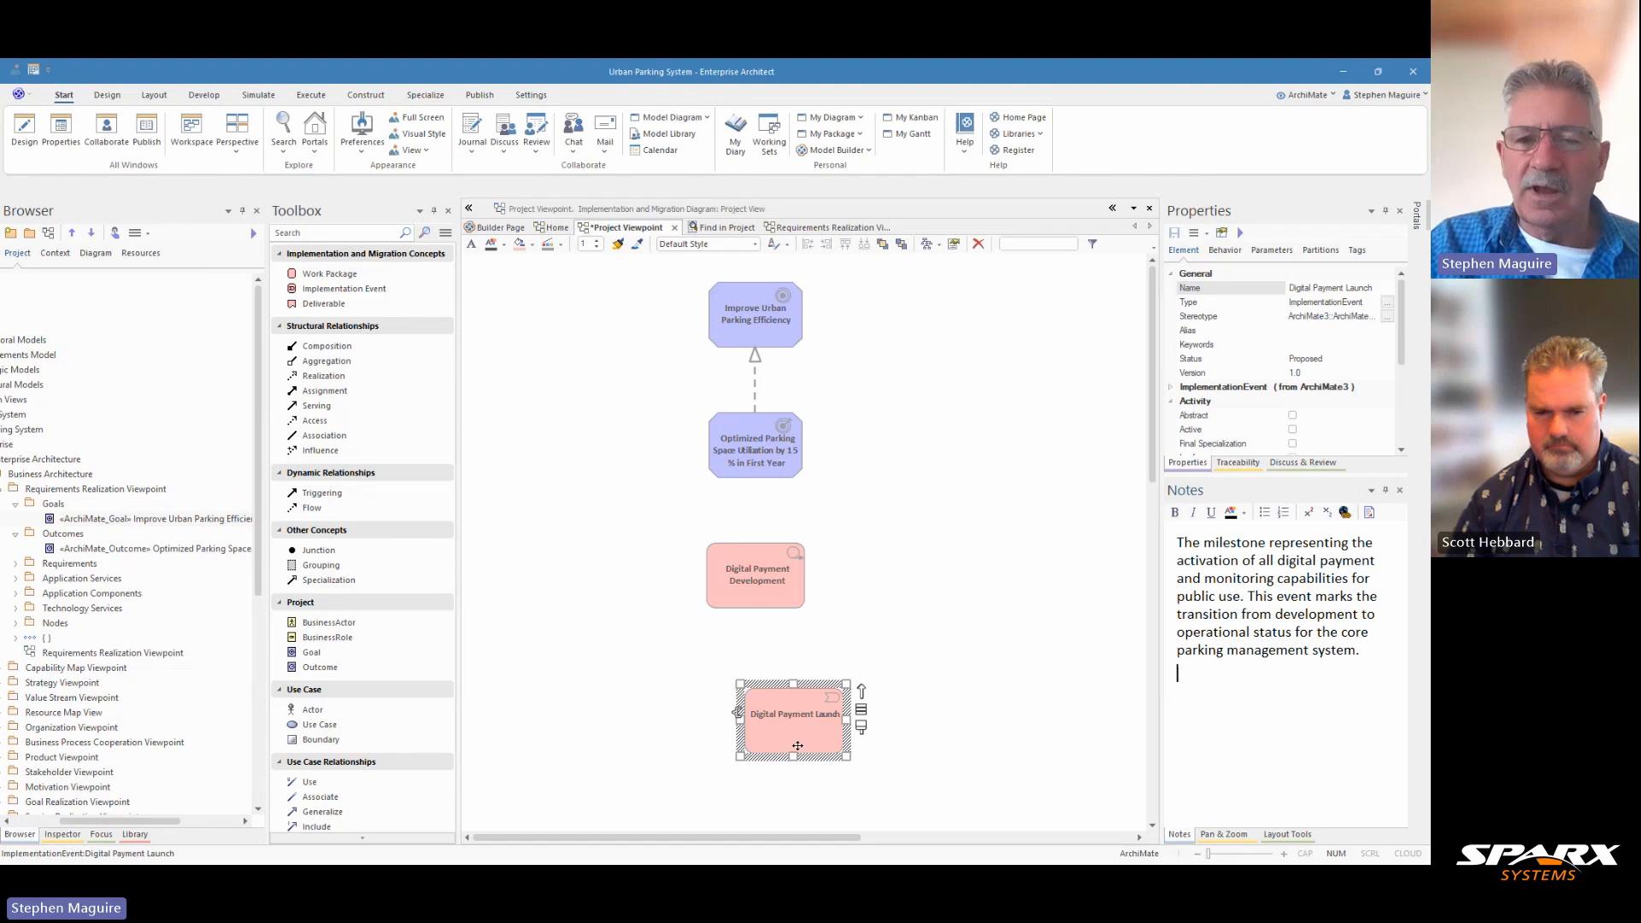
left_click_drag(798, 728, 741, 713)
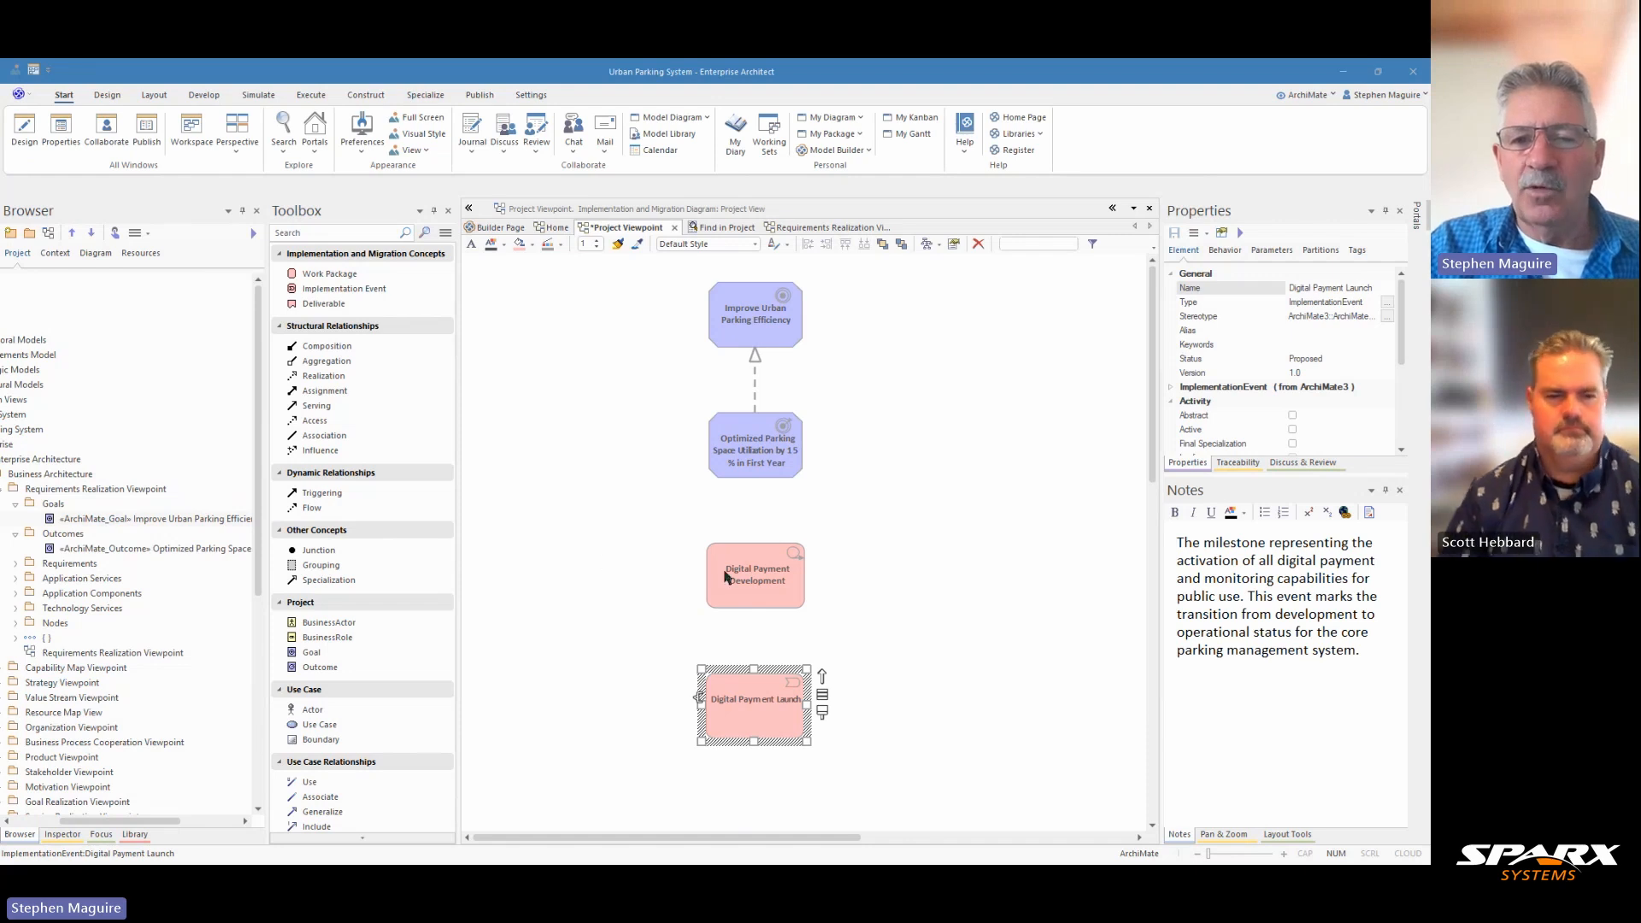
Step: Connect the Digital Payment Development work package to the outcome with a Realizes relationship and to the Digital Payment Launch event with Triggers
left_click(770, 574)
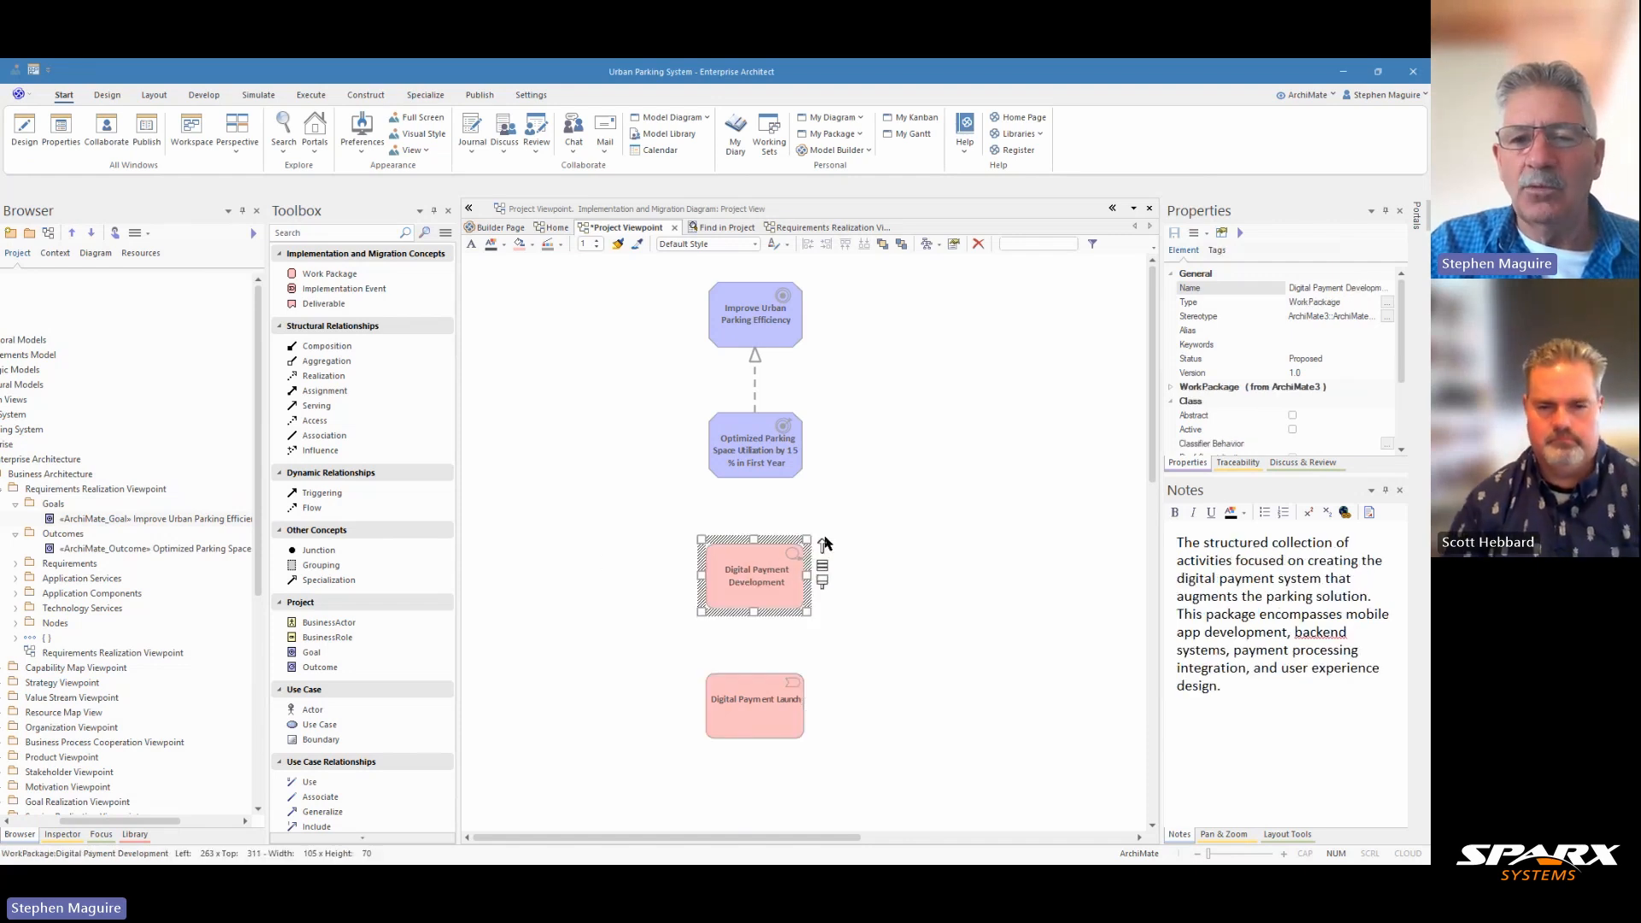
left_click_drag(816, 538, 749, 443)
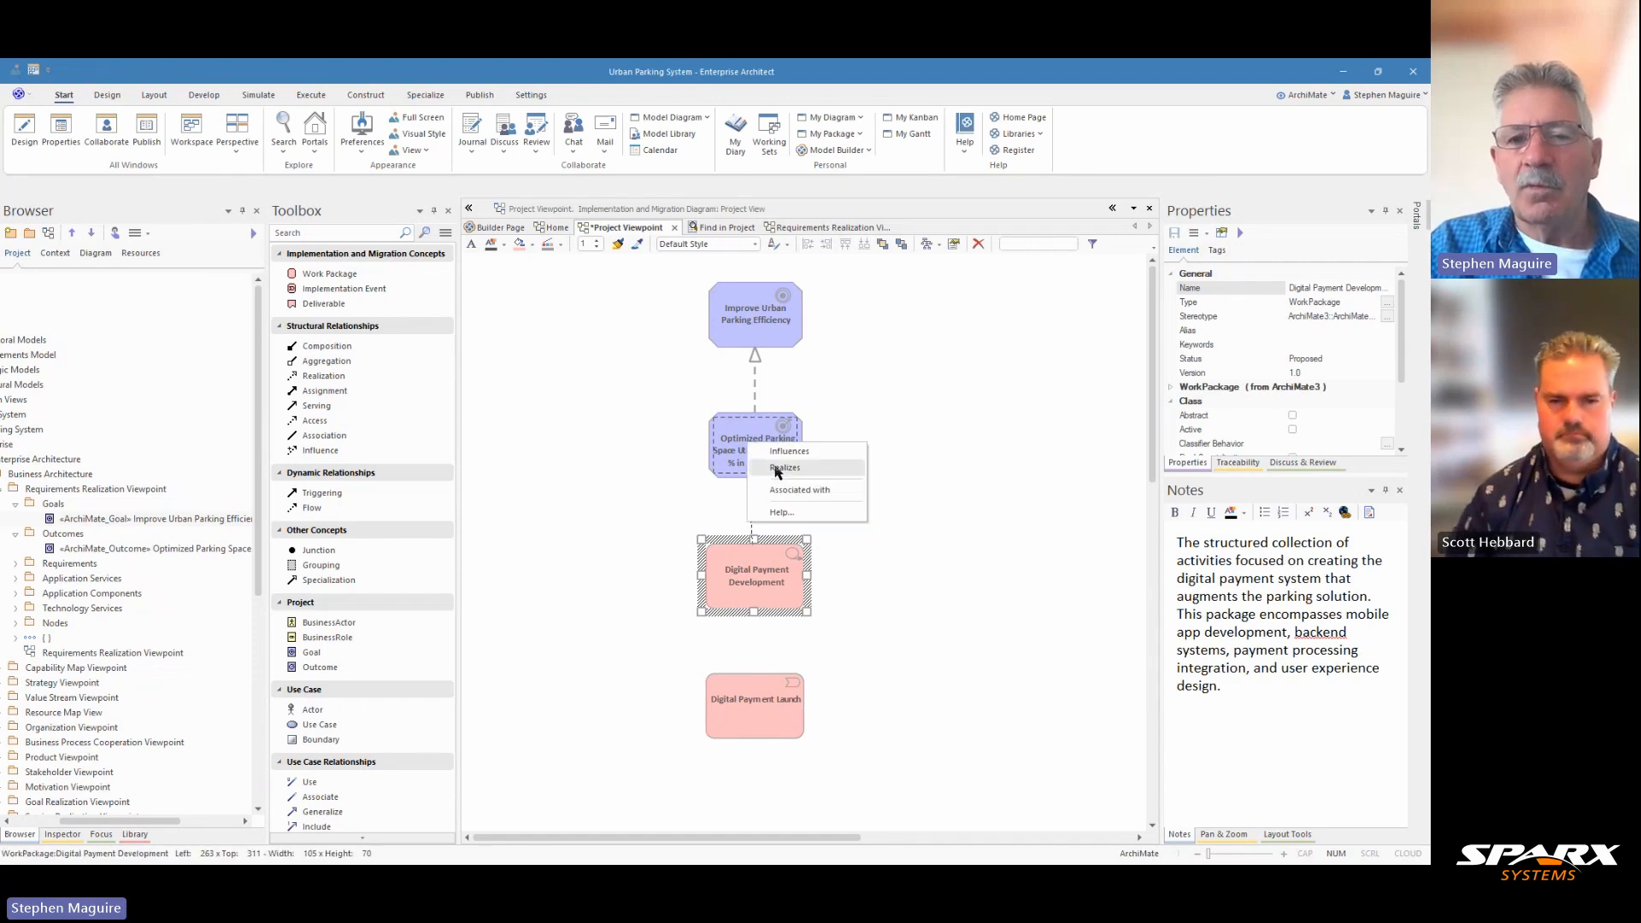
left_click(772, 471)
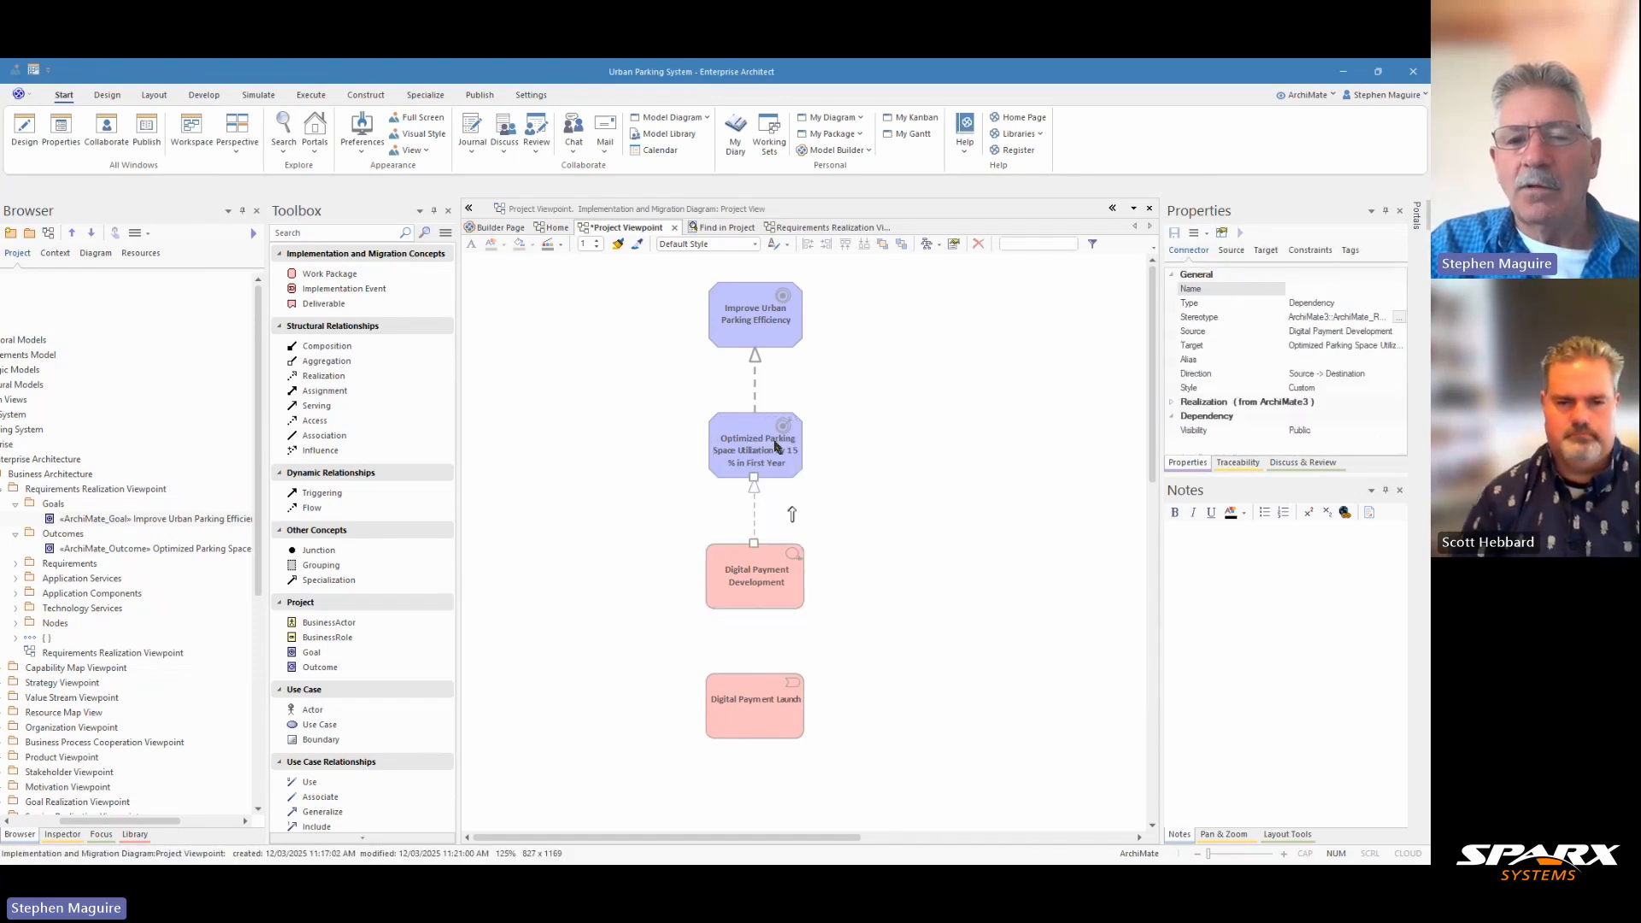
left_click(762, 585)
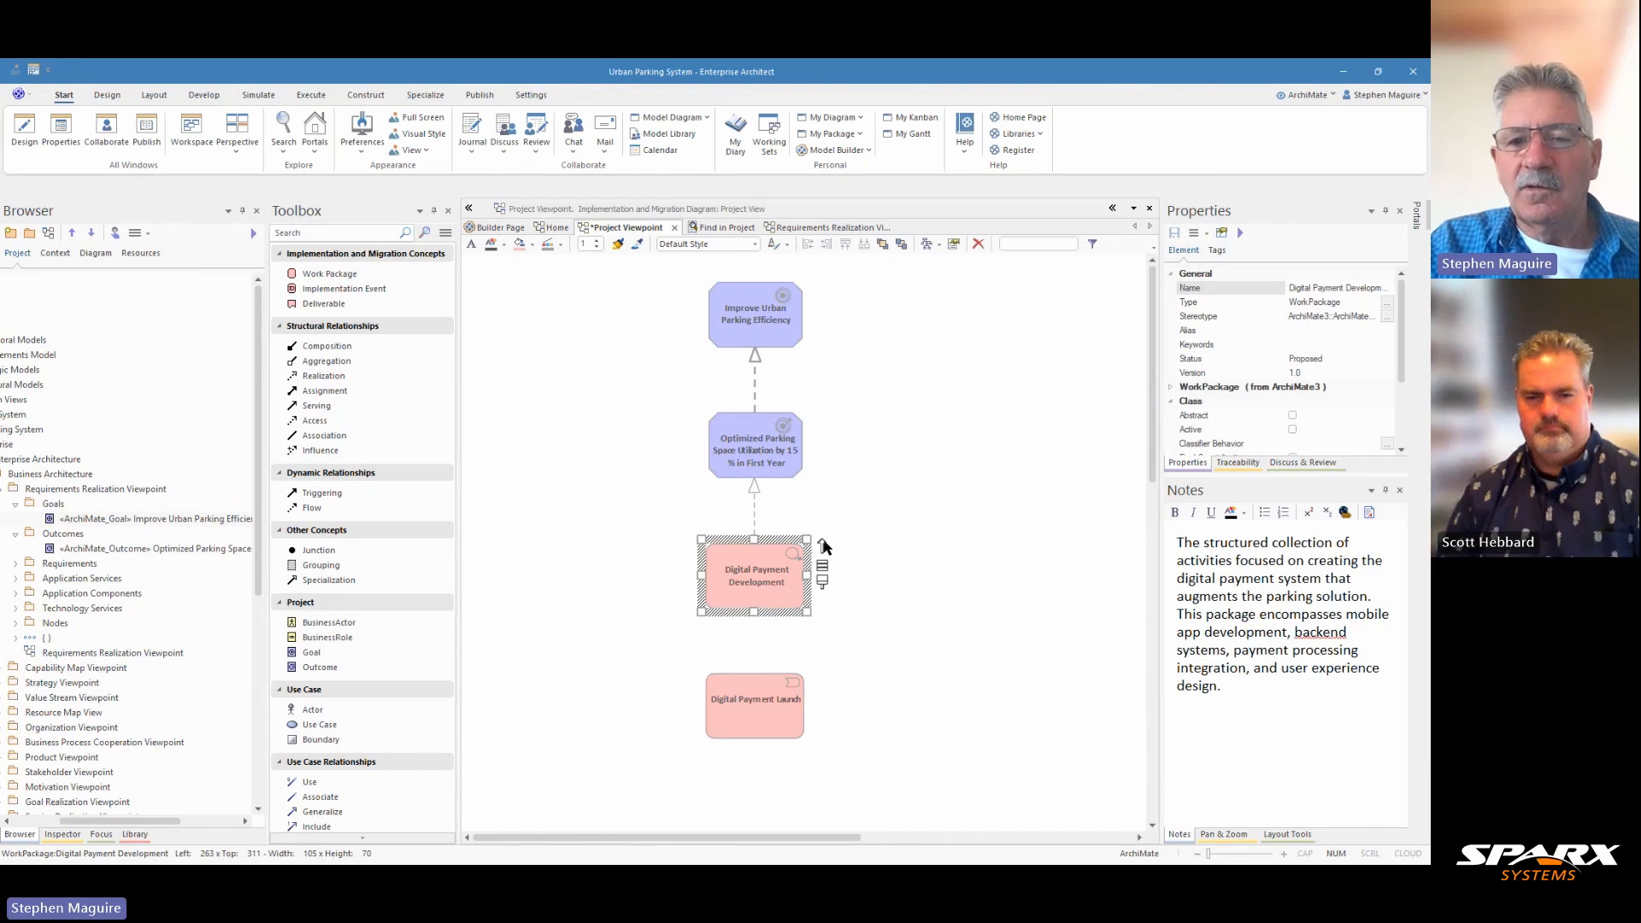
left_click_drag(821, 555, 749, 695)
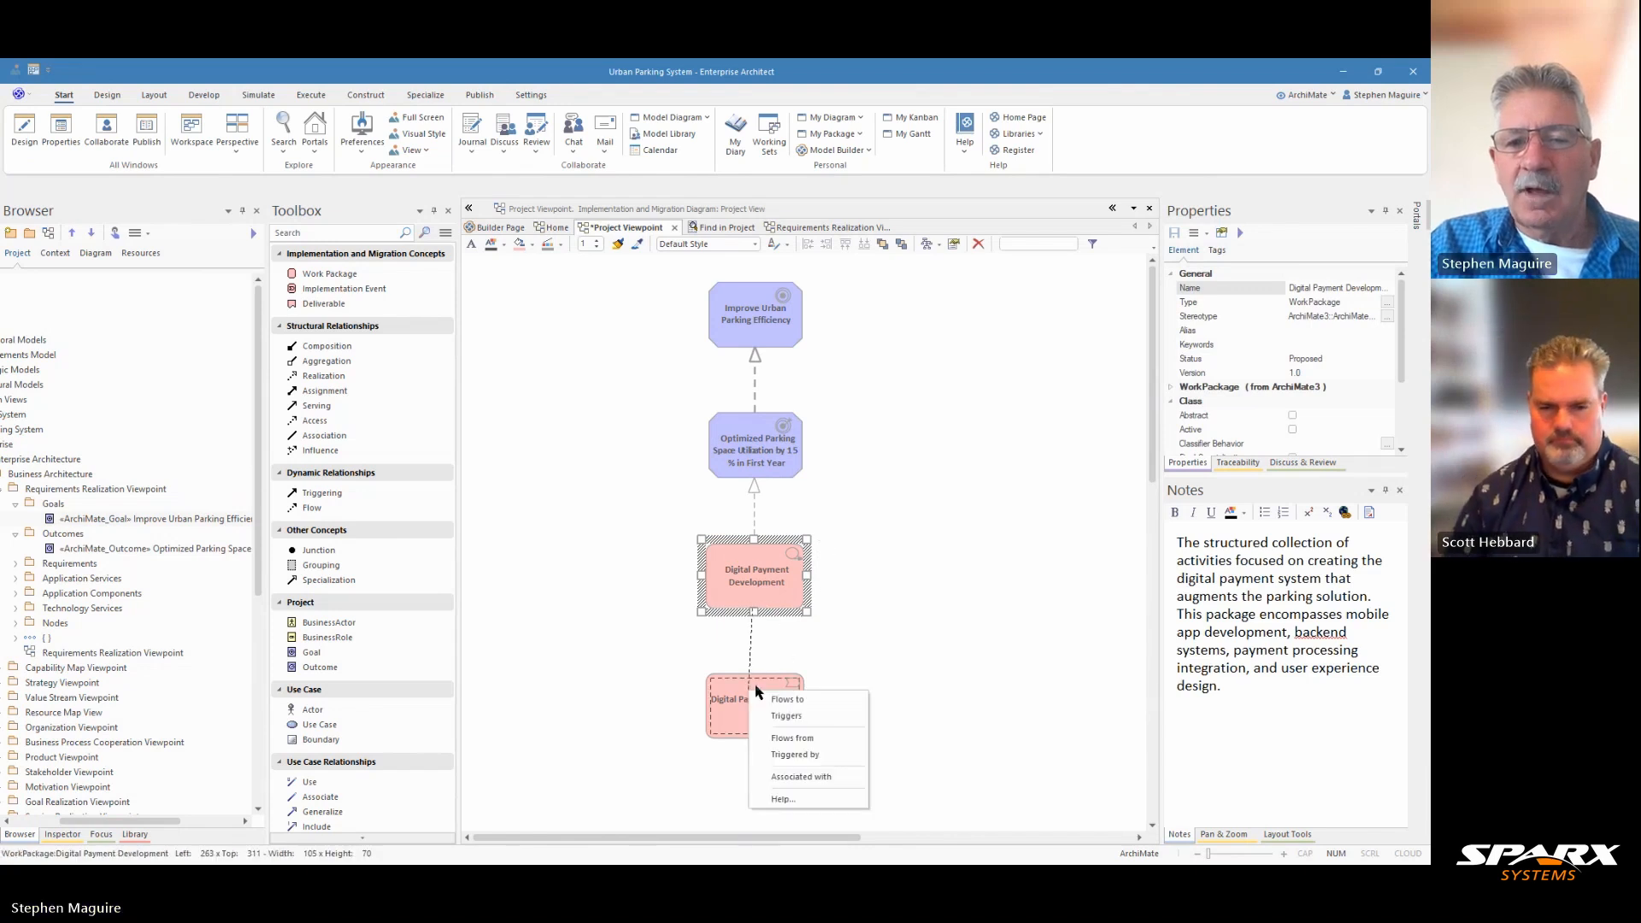
left_click(790, 719)
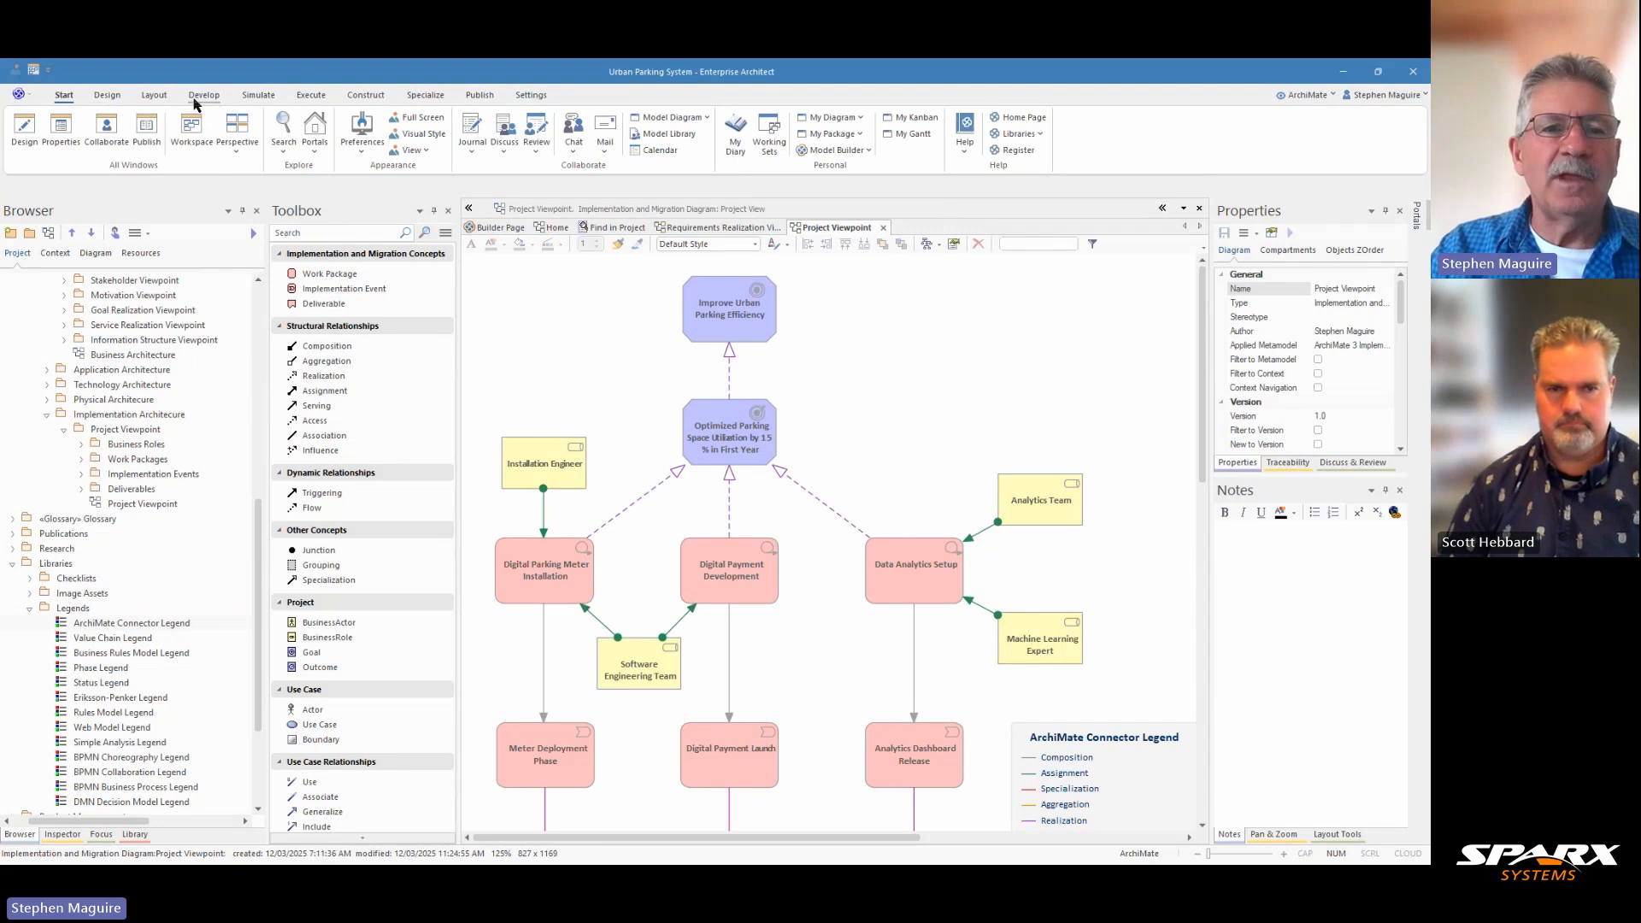
Step: Enable the Presentation layout helper on the full Project Viewpoint diagram and examine the notes of the goal, outcome and three work packages
left_click(157, 99)
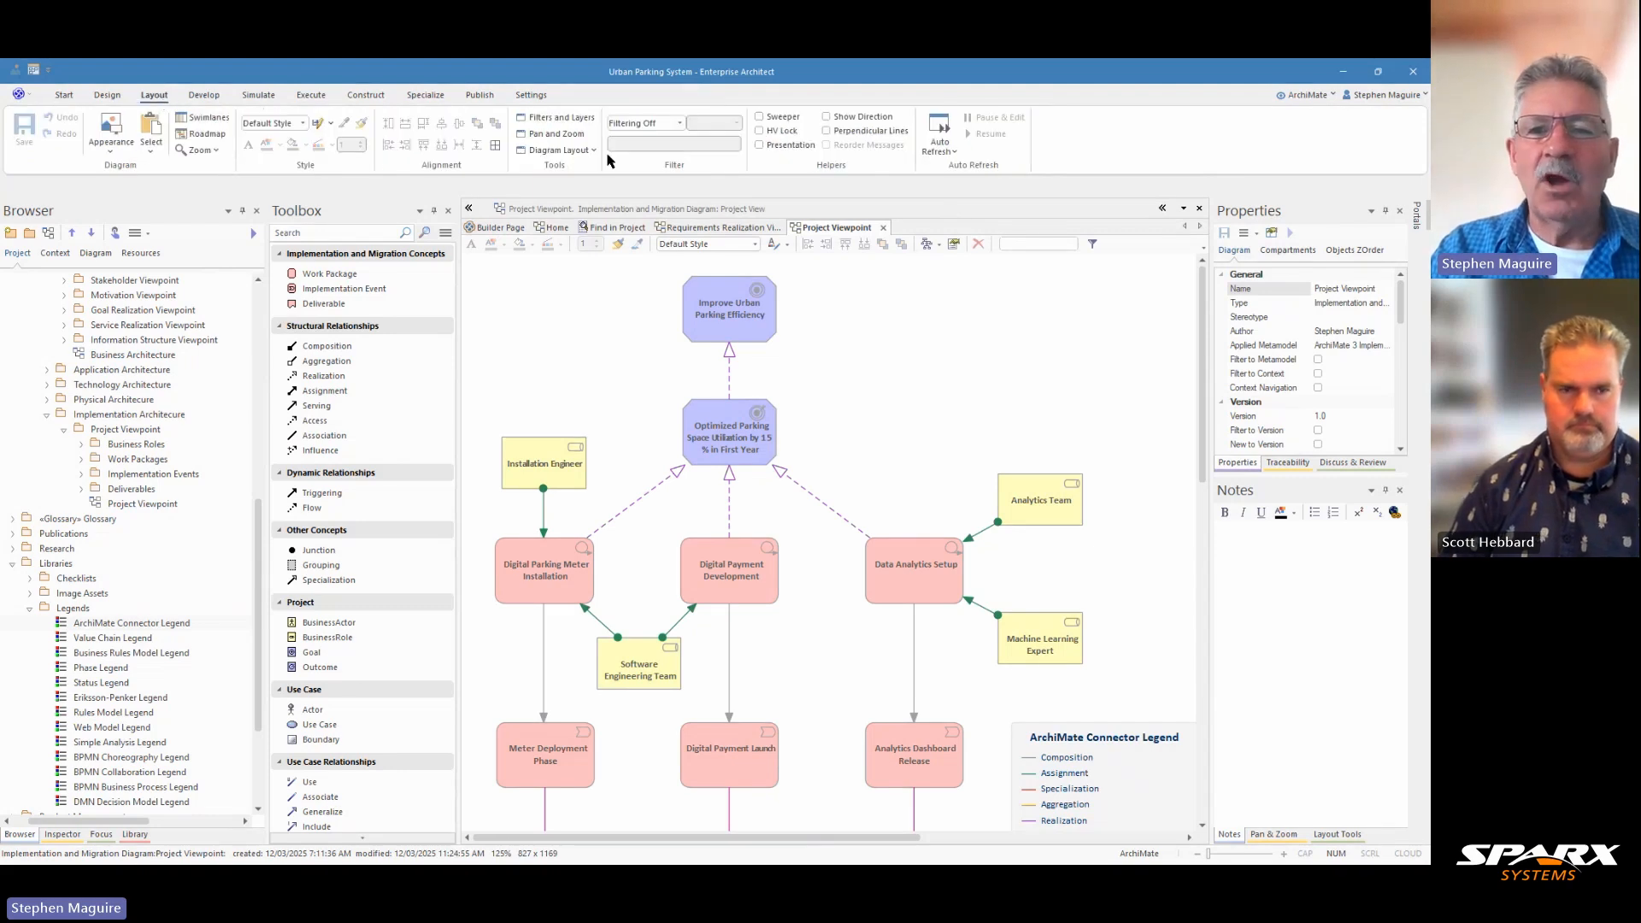
left_click(758, 146)
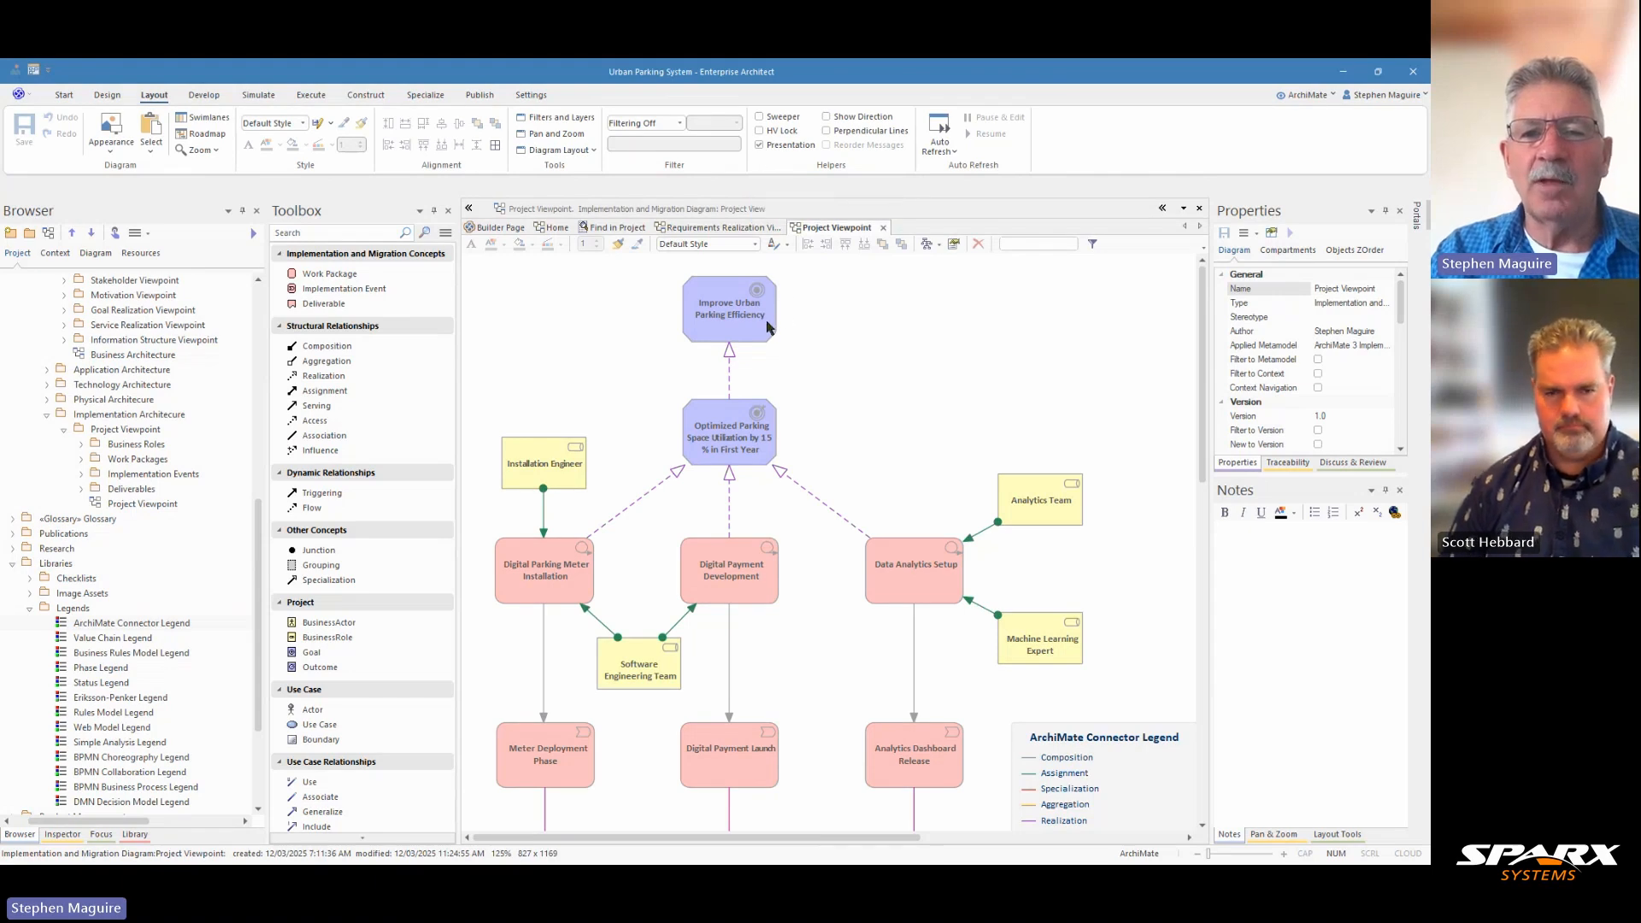
left_click(766, 323)
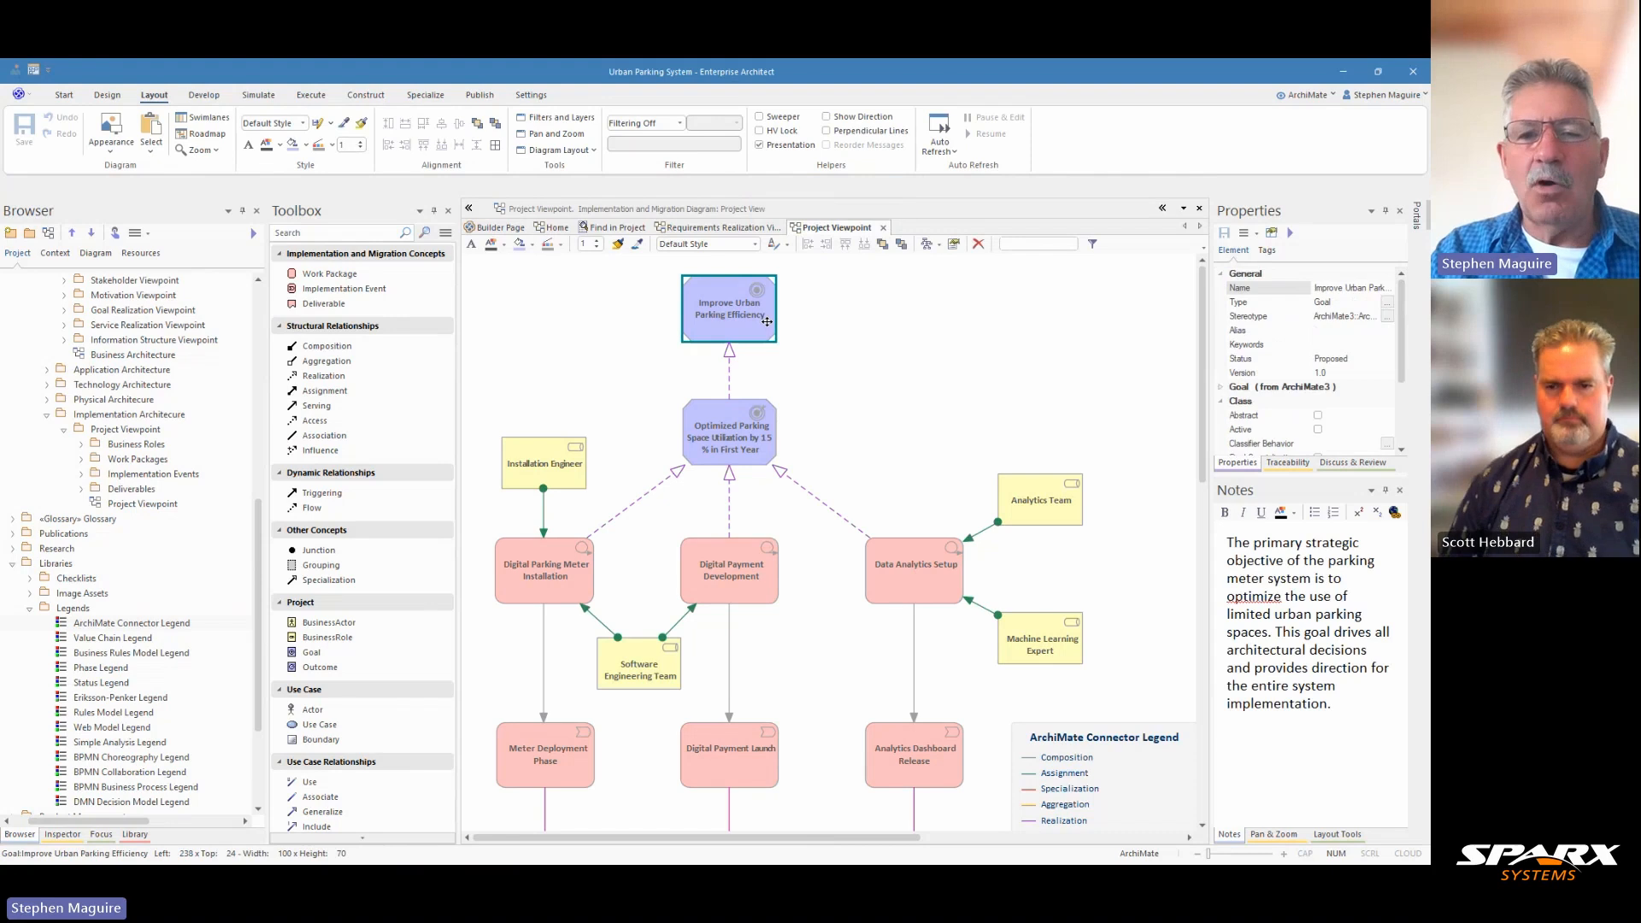
left_click(749, 436)
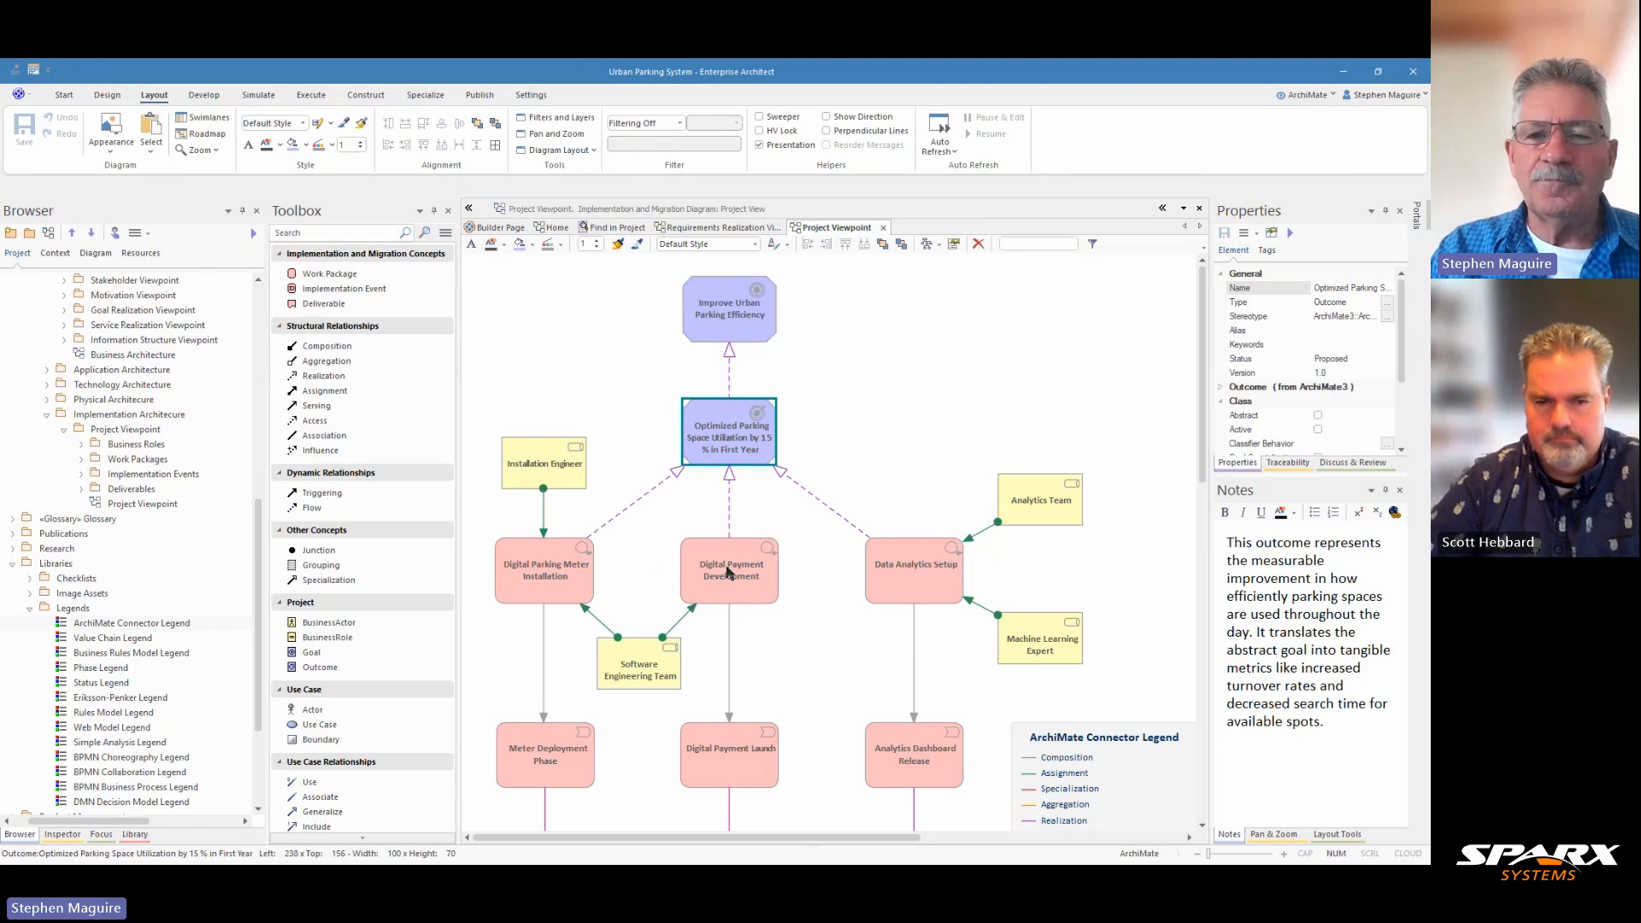
left_click(581, 570)
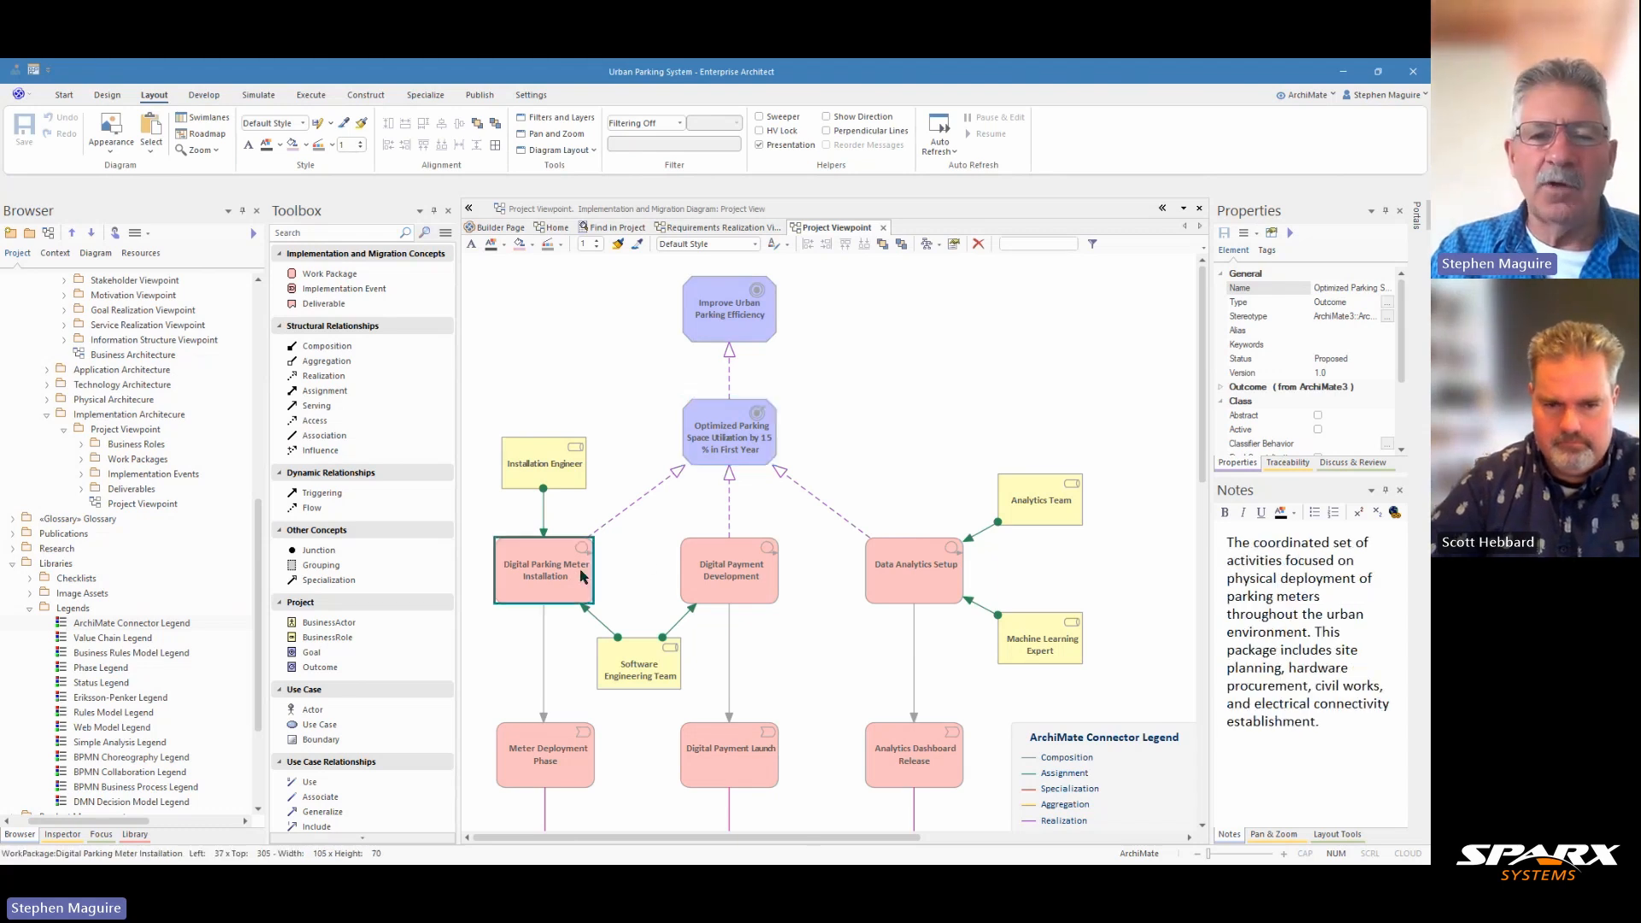
left_click(718, 569)
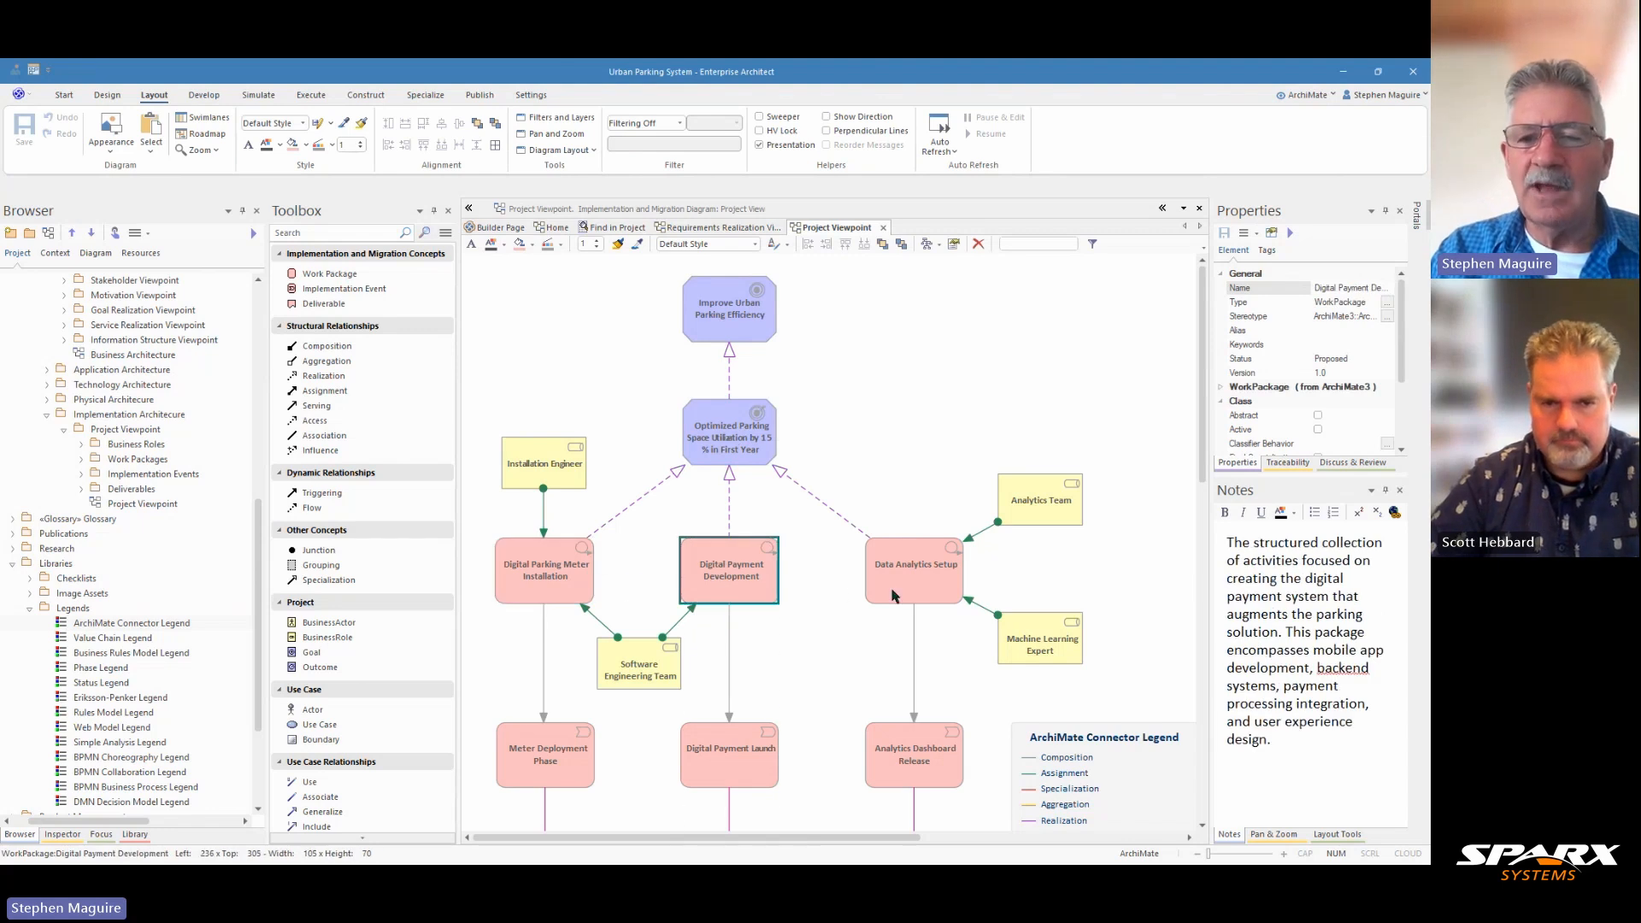
left_click(912, 580)
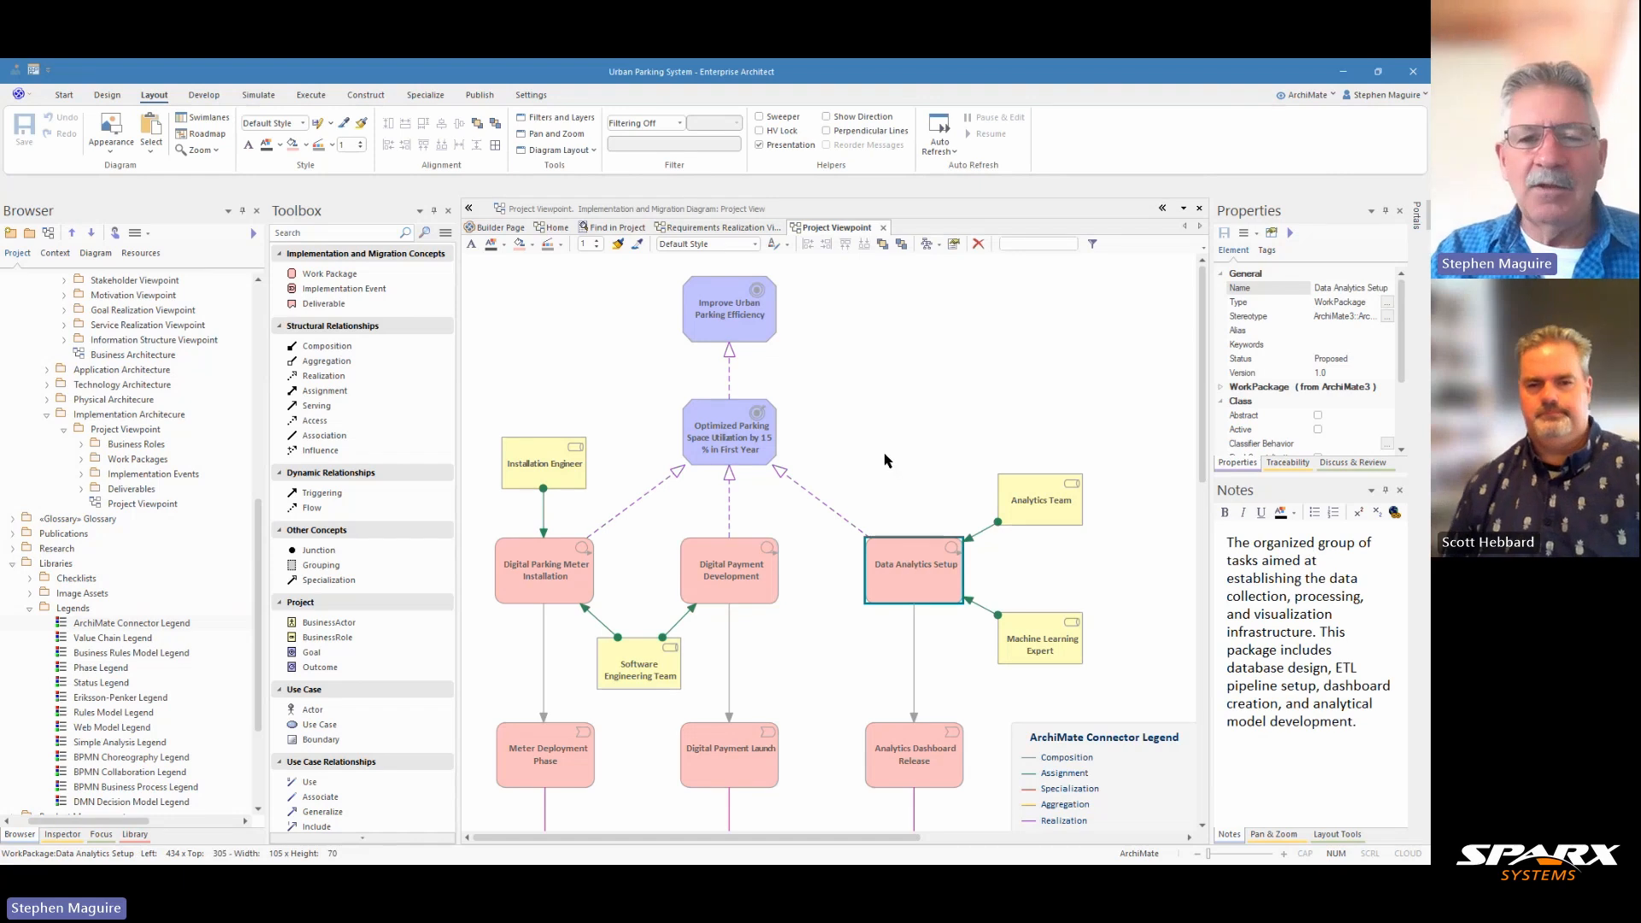
Step: Examine the notes of the Meter Deployment Phase, Digital Payment Launch and Analytics Dashboard Release implementation events
scroll(887, 462, "down", 3)
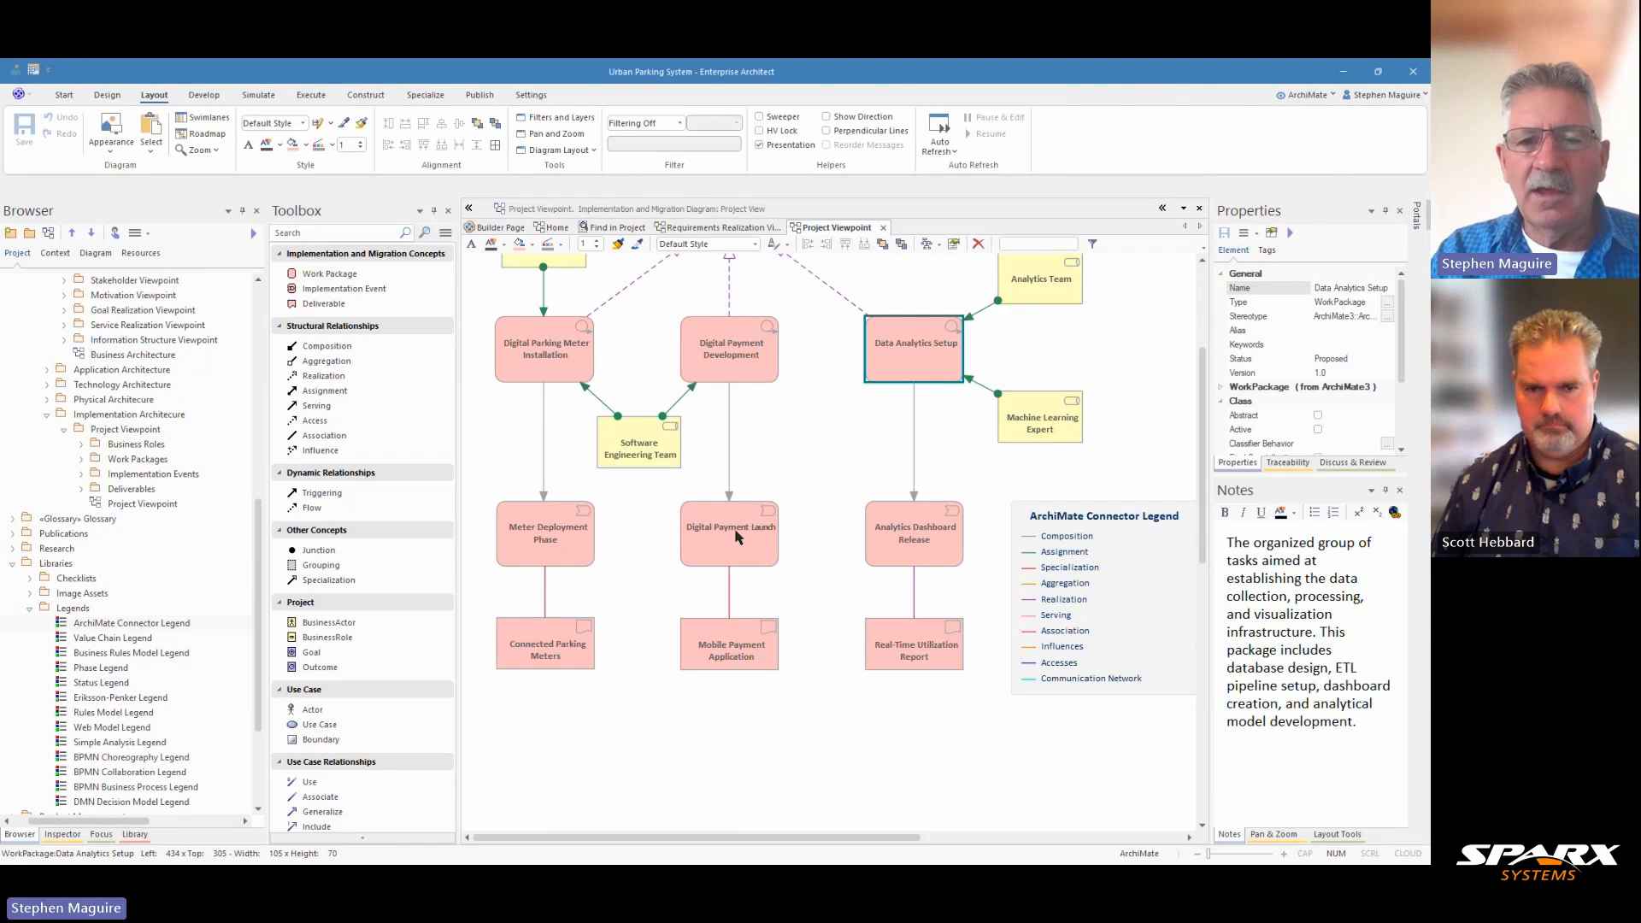
left_click(557, 537)
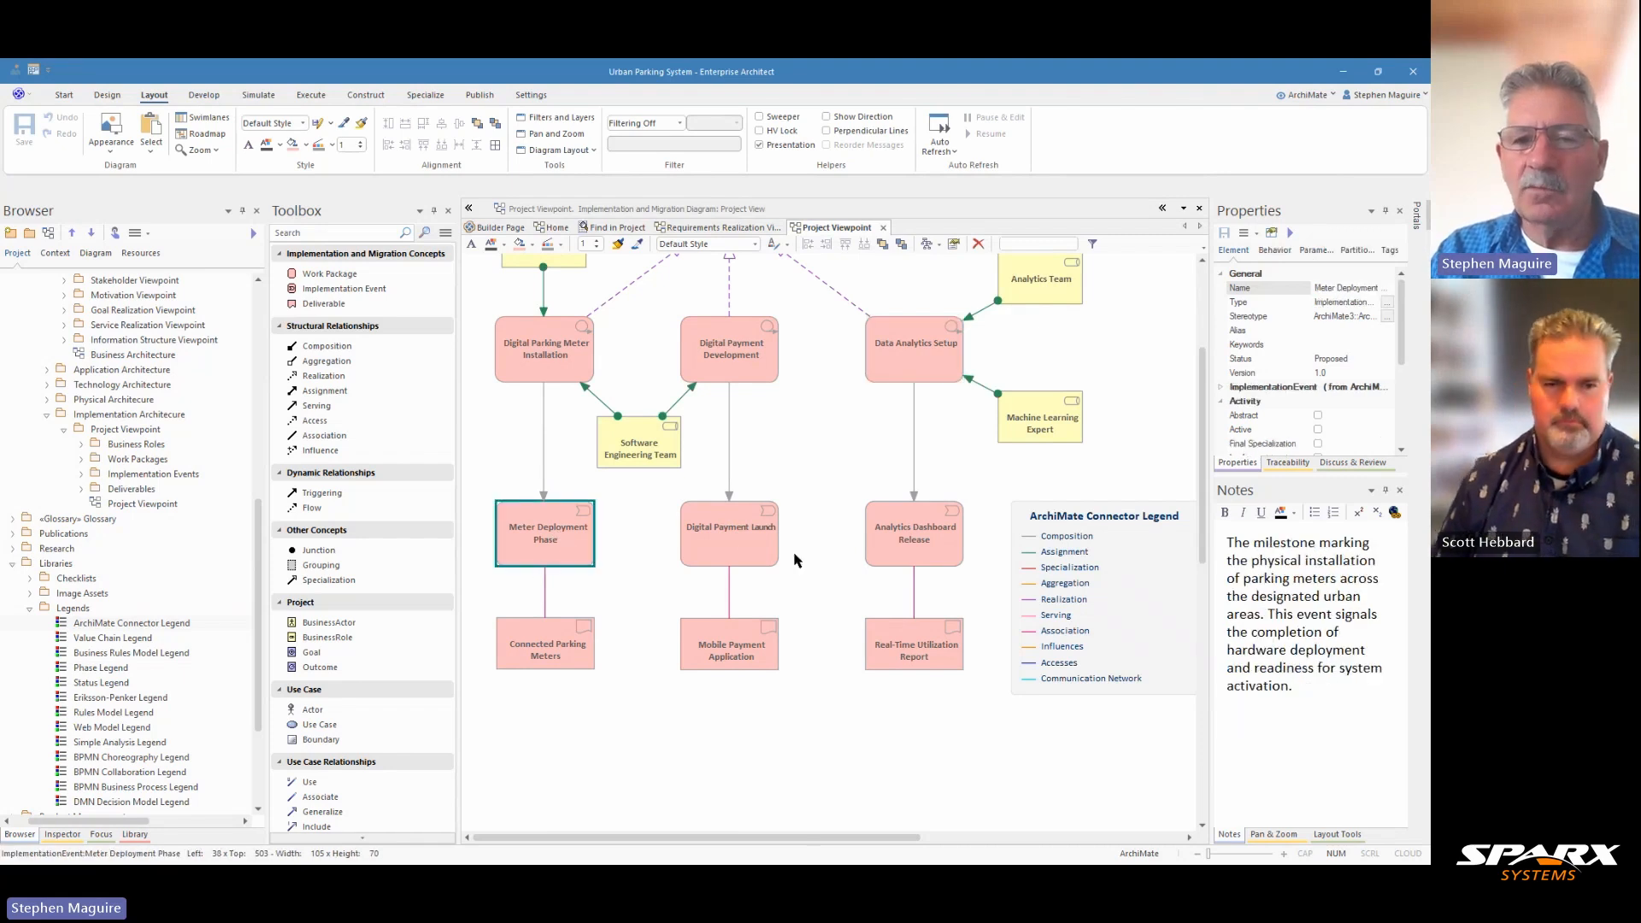
scroll(812, 459, "up", 3)
scroll(812, 459, "down", 6)
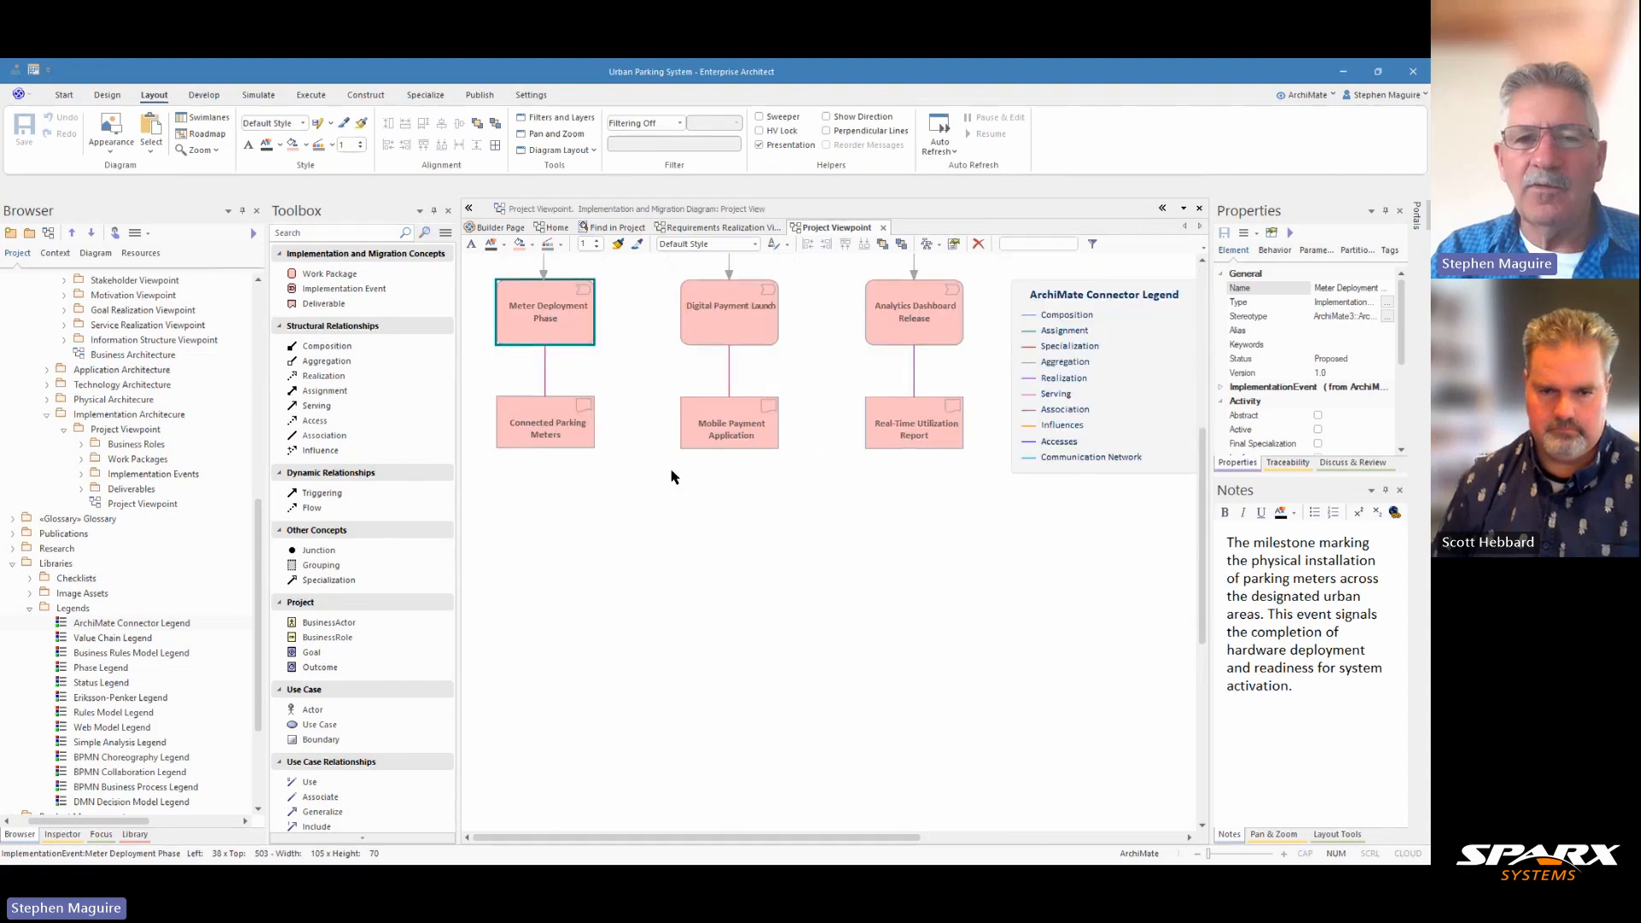
left_click(733, 327)
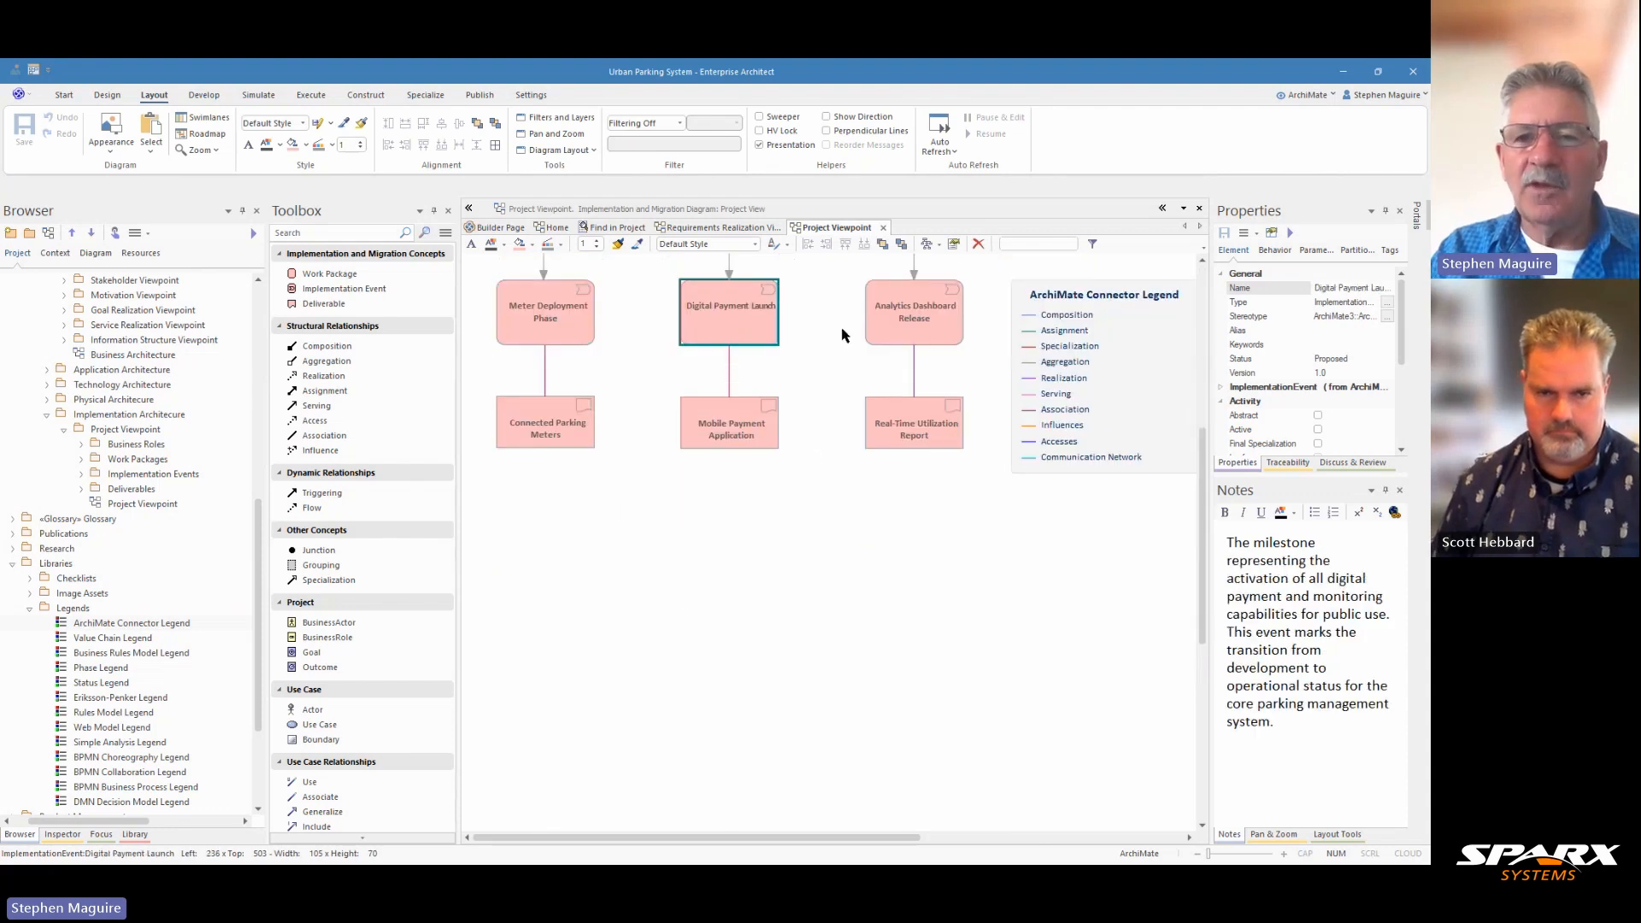
left_click(904, 325)
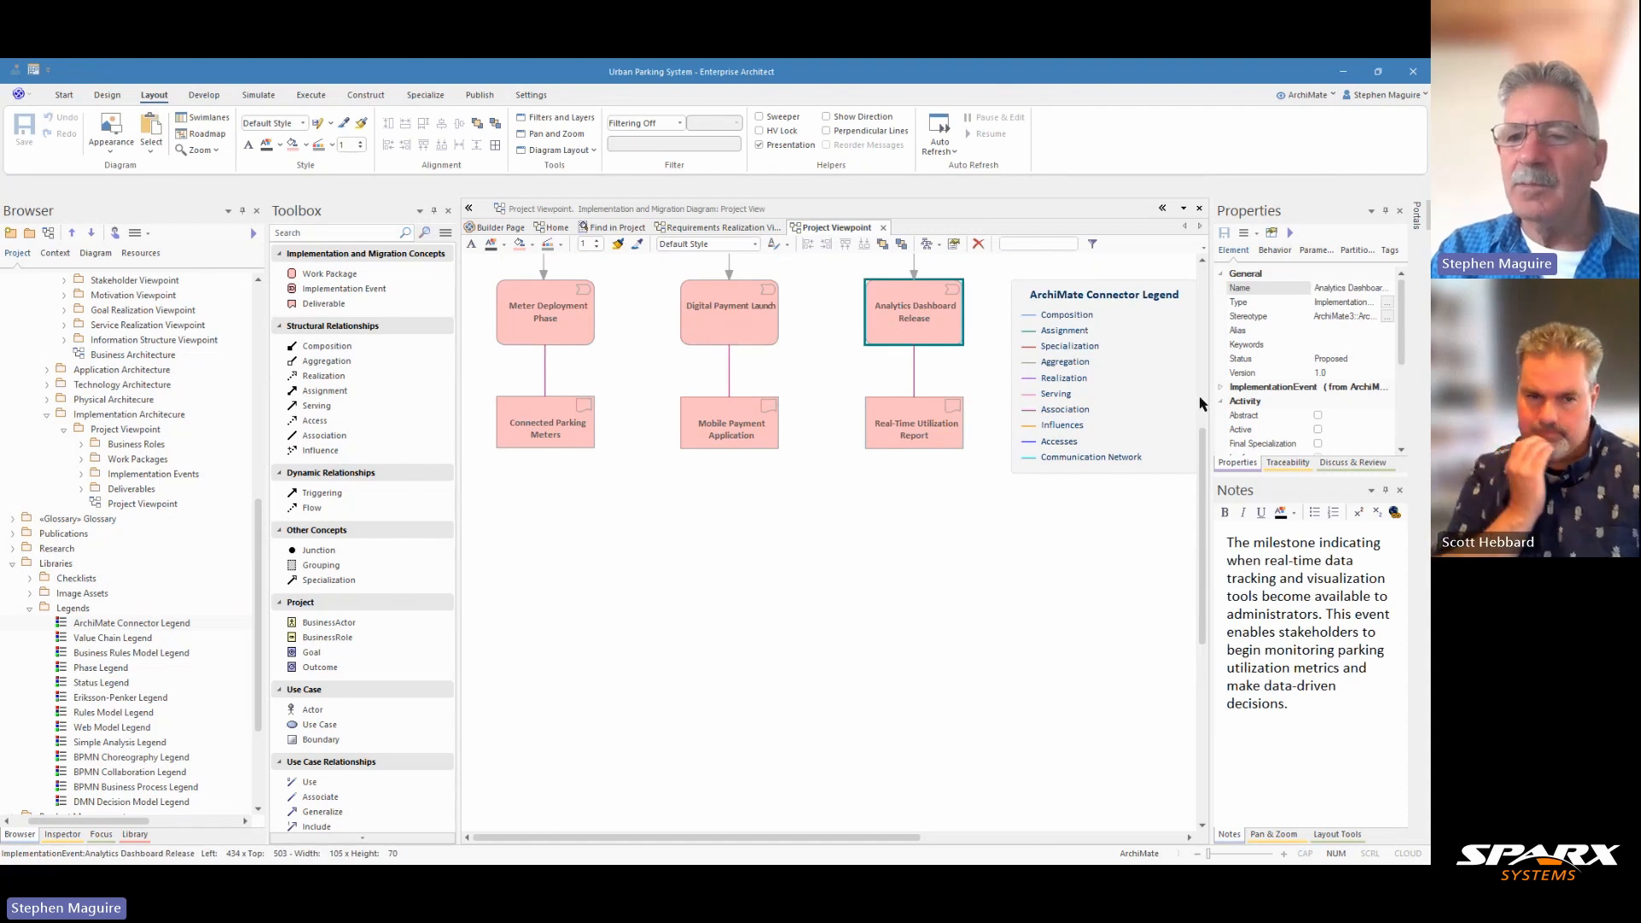
Step: Widen the notes area and examine the notes of the Connected Parking Meters, Mobile Payment Application and Real-Time Utilization Report deliverables
left_click_drag(1211, 400, 1119, 396)
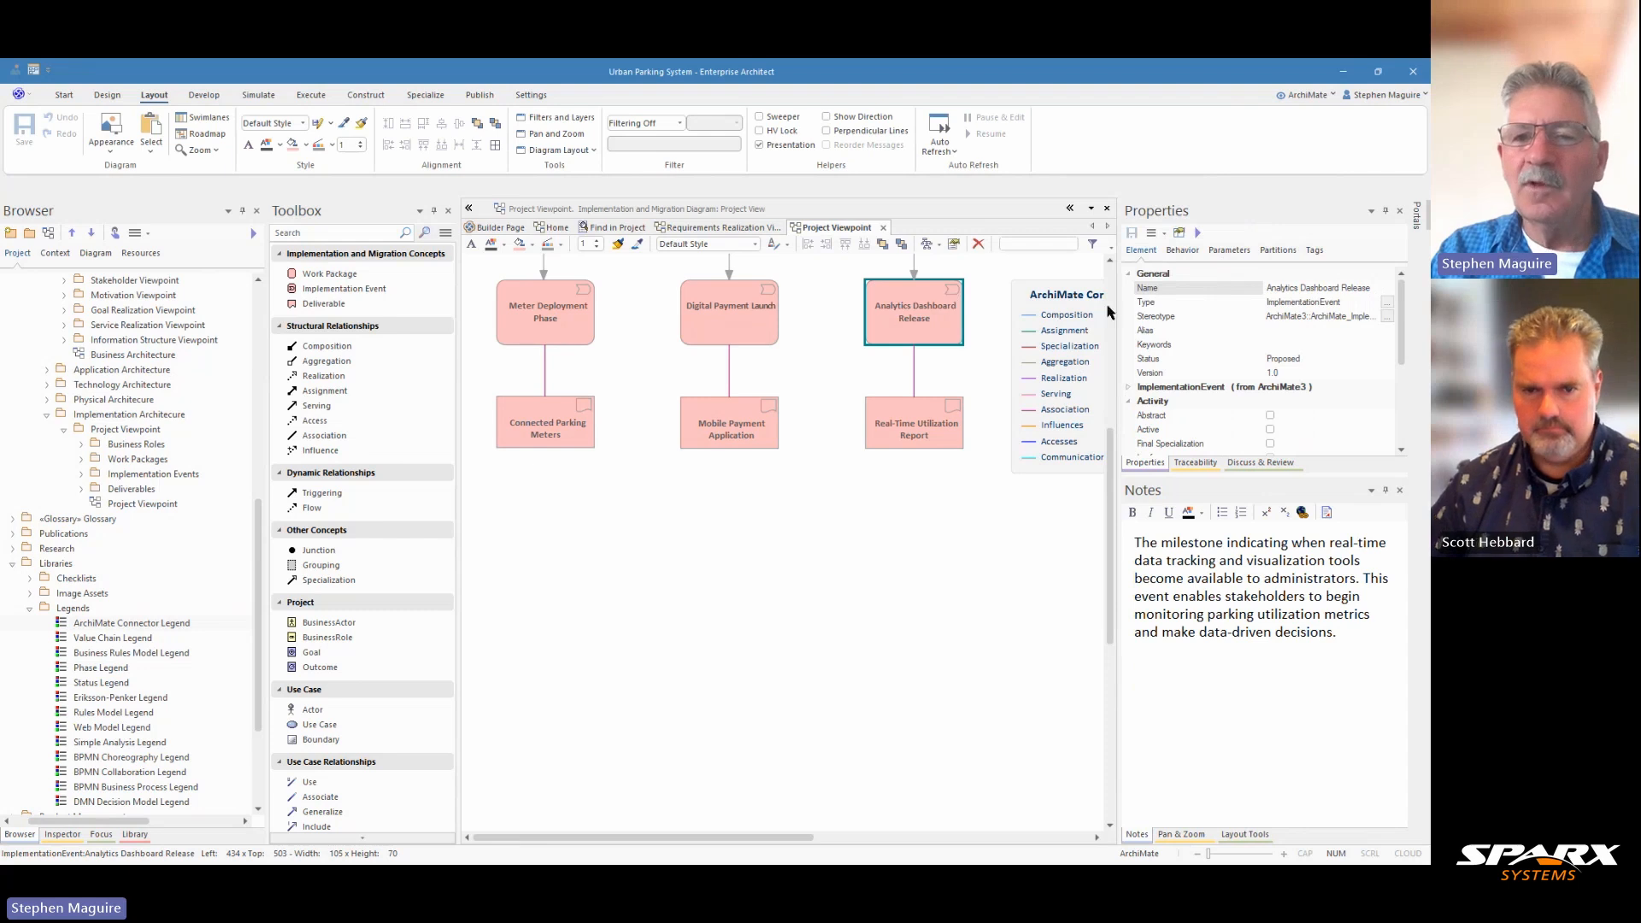
left_click_drag(1111, 461, 1108, 435)
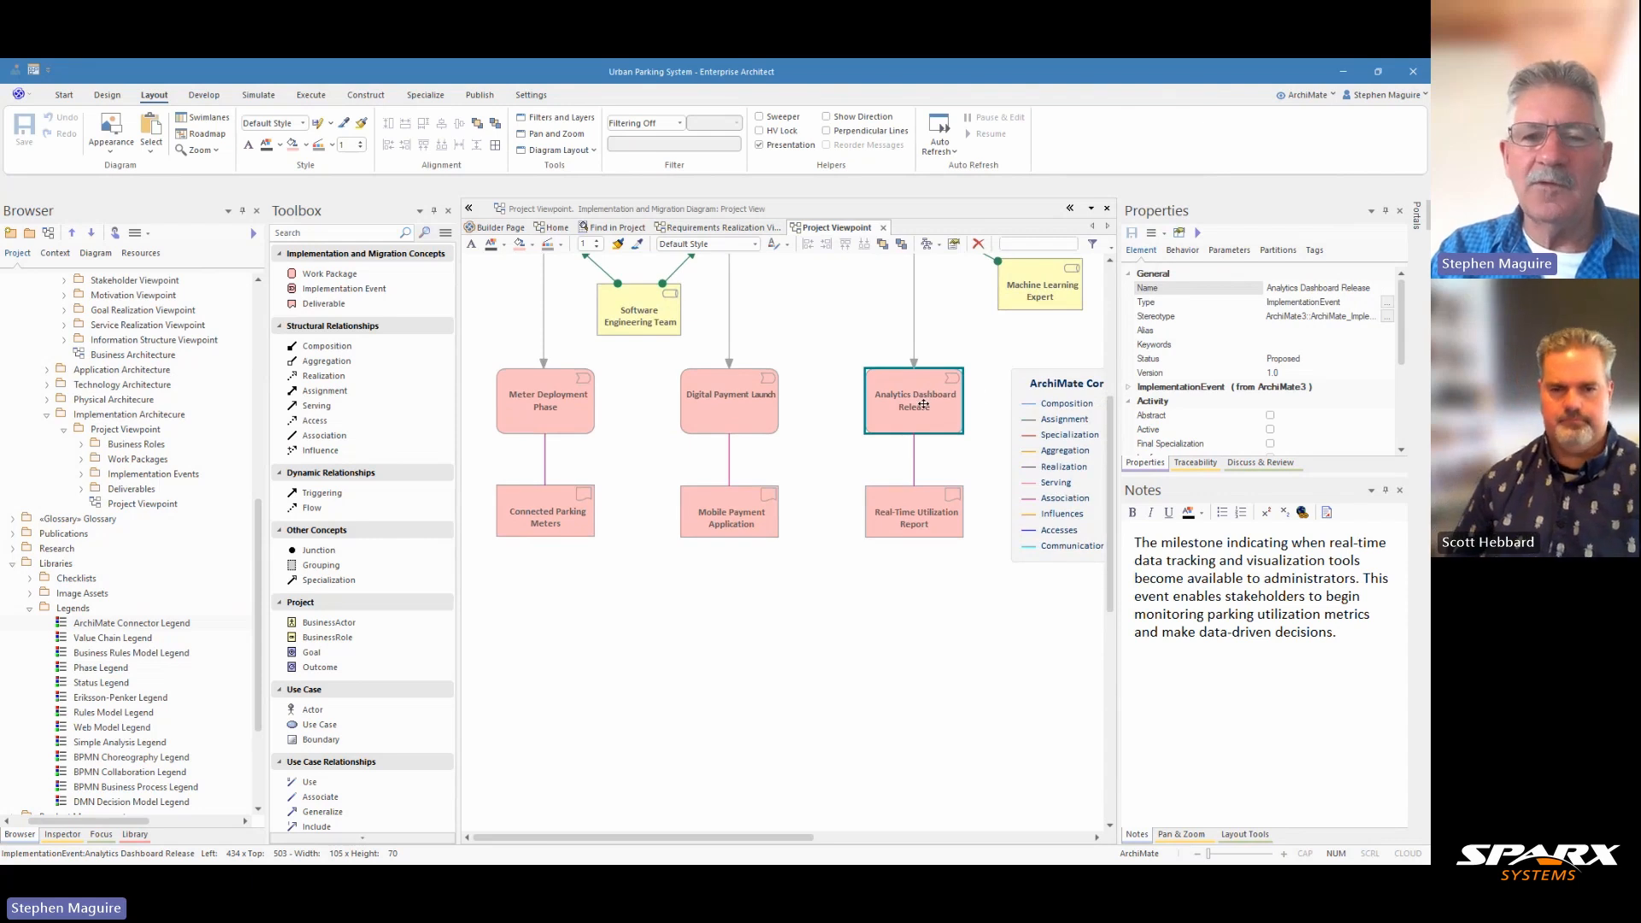
left_click(536, 517)
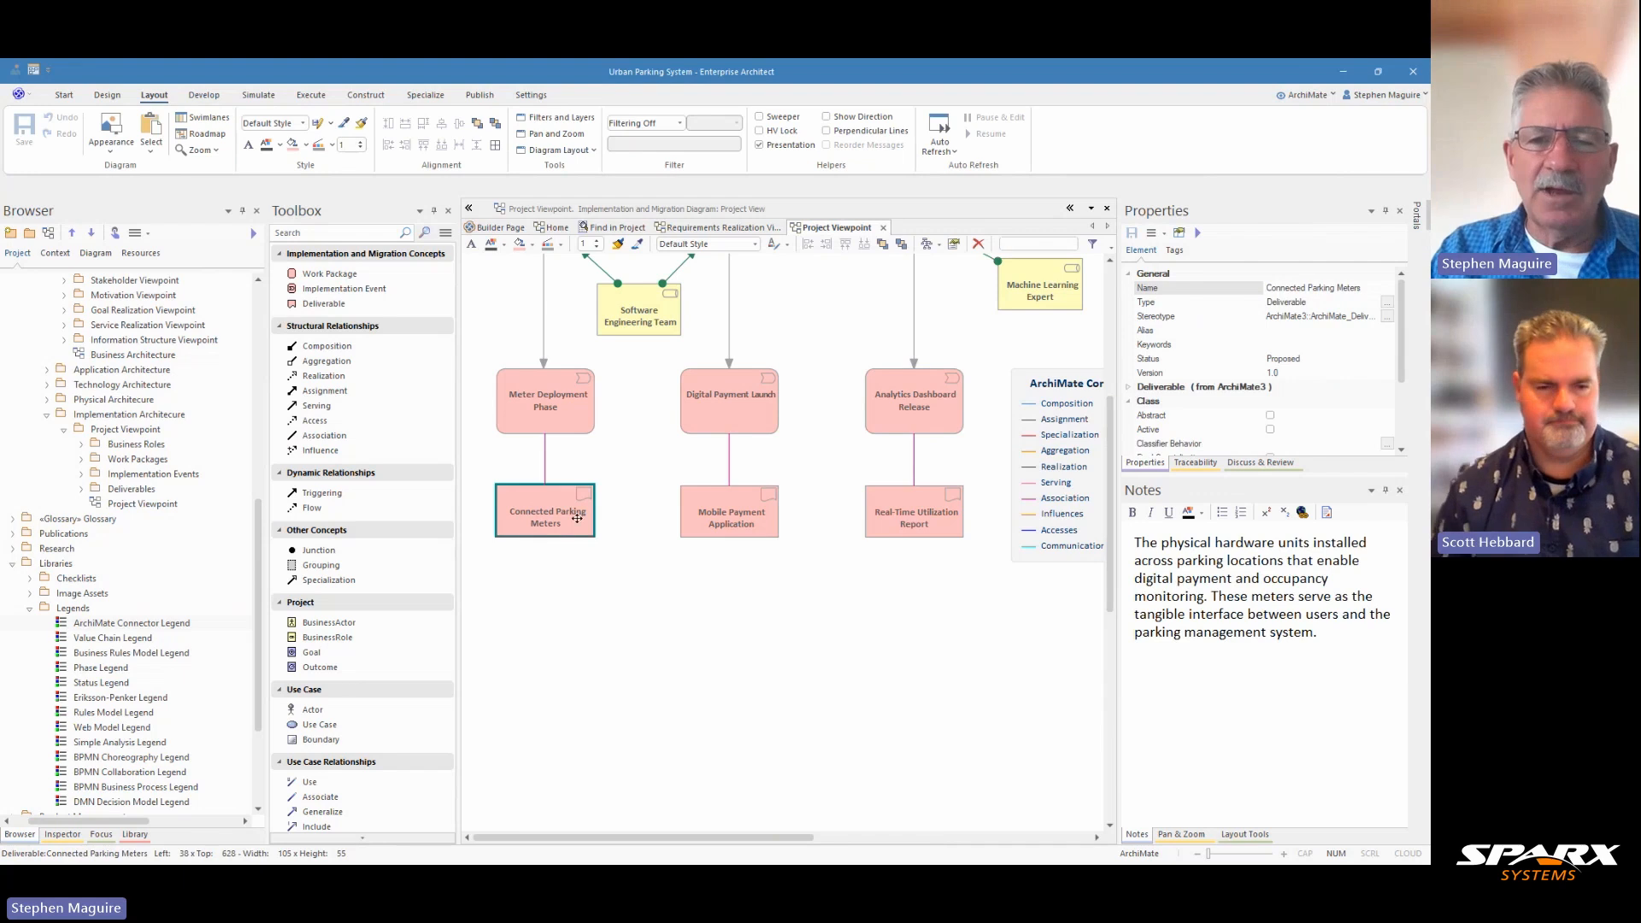
left_click(724, 515)
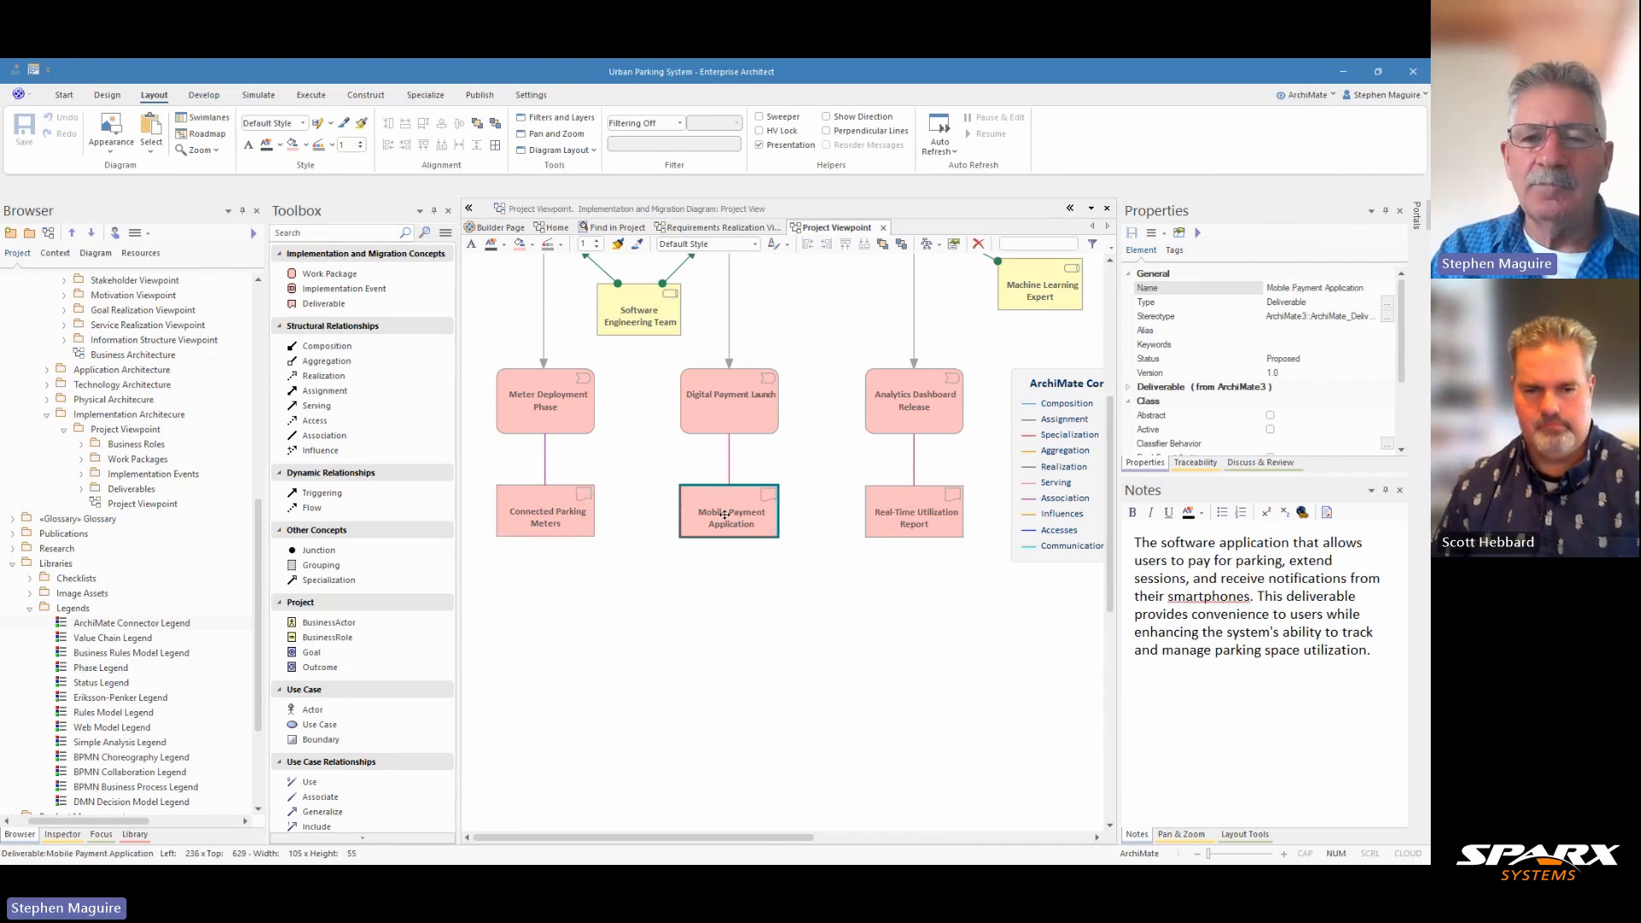
left_click(930, 528)
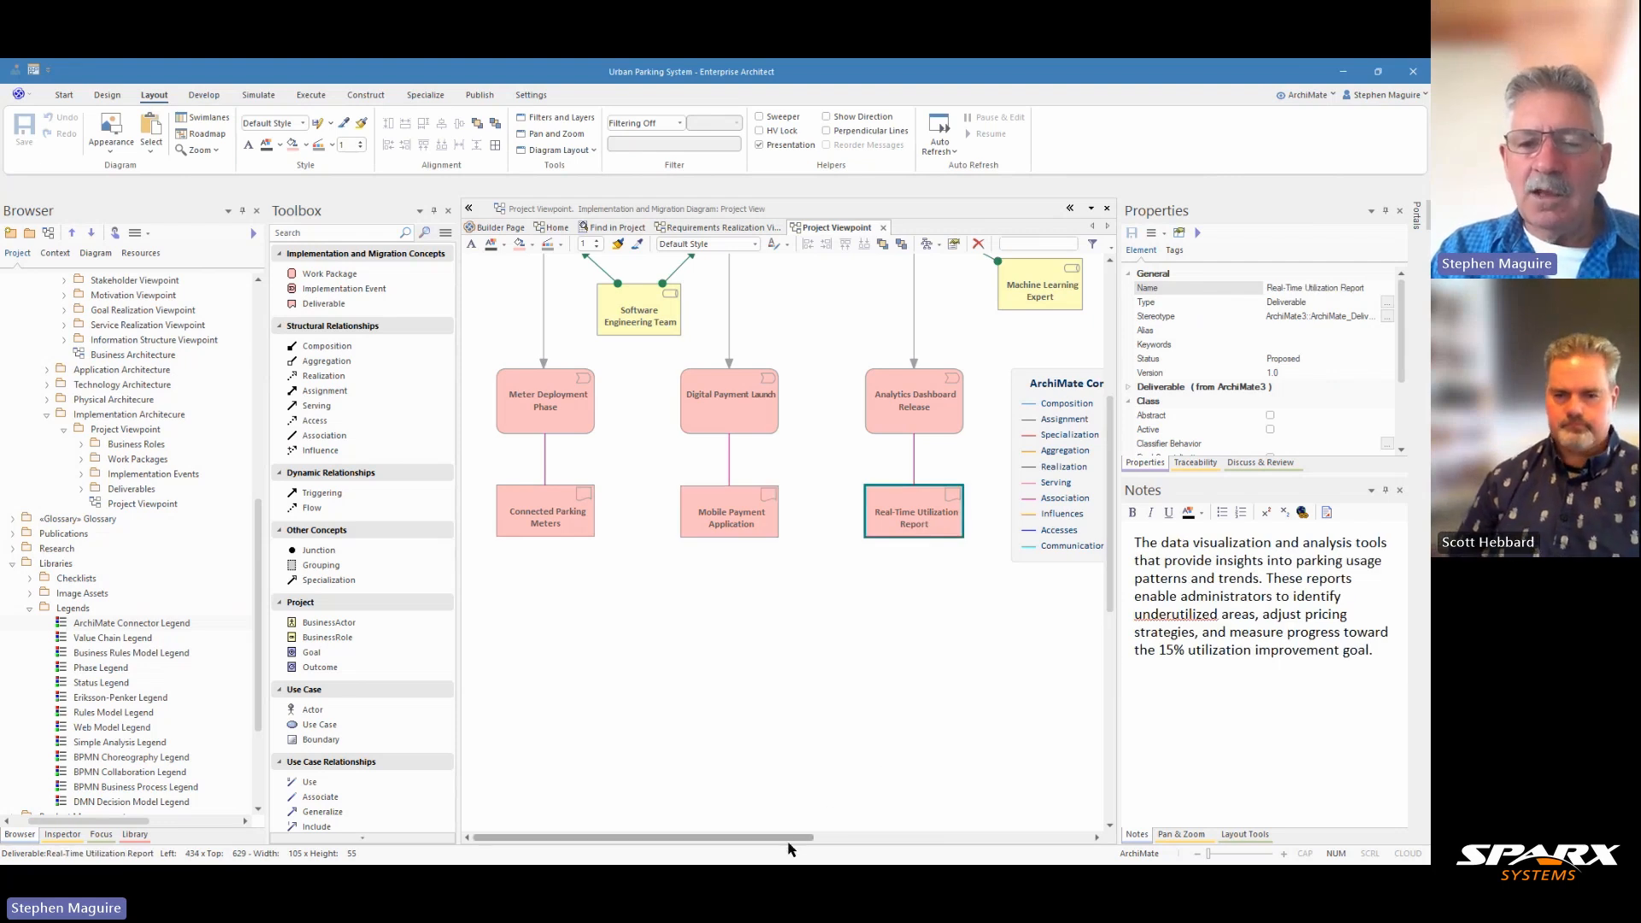
Step: Examine the connector legend, the Assignment relationship from Analytics Team to Data Analytics Setup, and the work packages with their roles, events and deliverables
left_click_drag(789, 838, 830, 840)
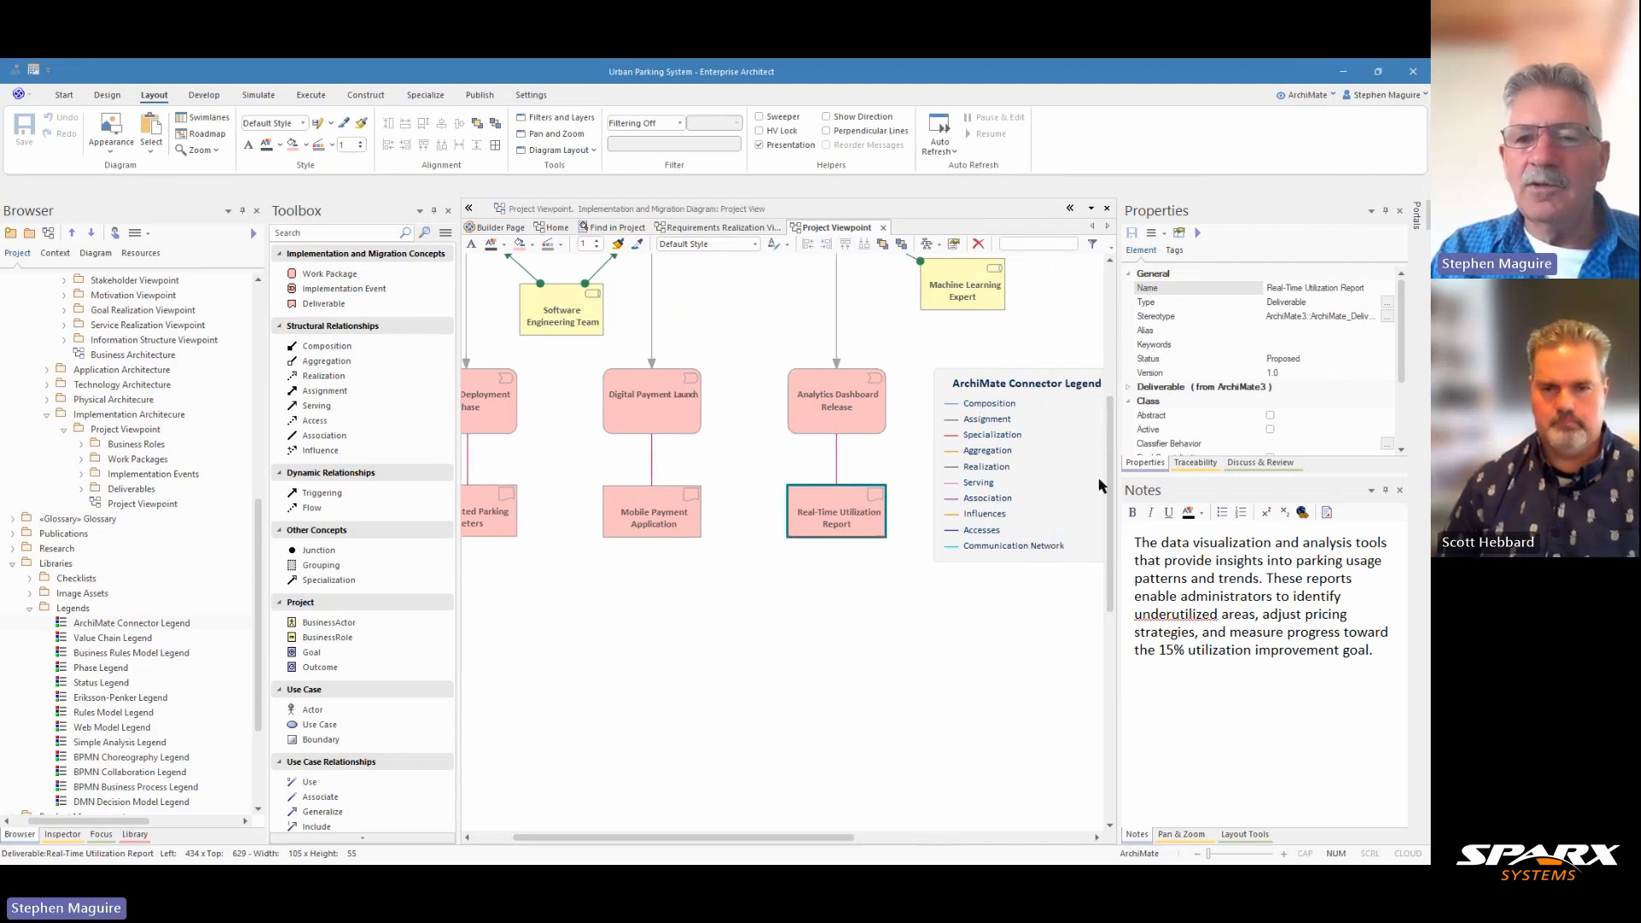
left_click_drag(1110, 505, 1073, 391)
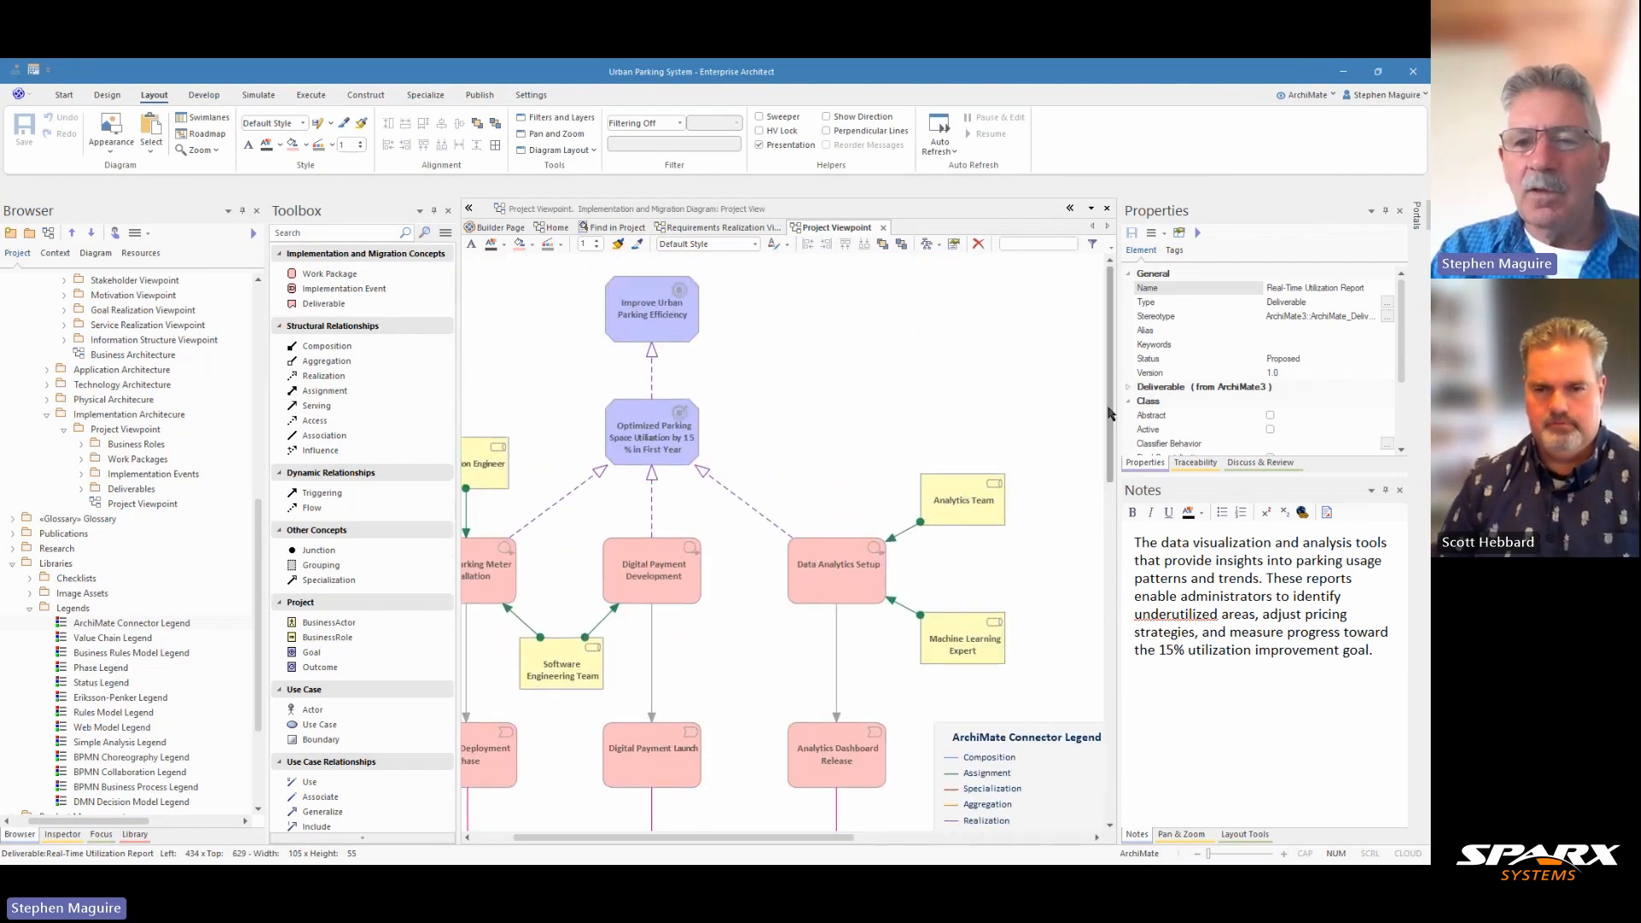
scroll(1109, 414, "down", 1)
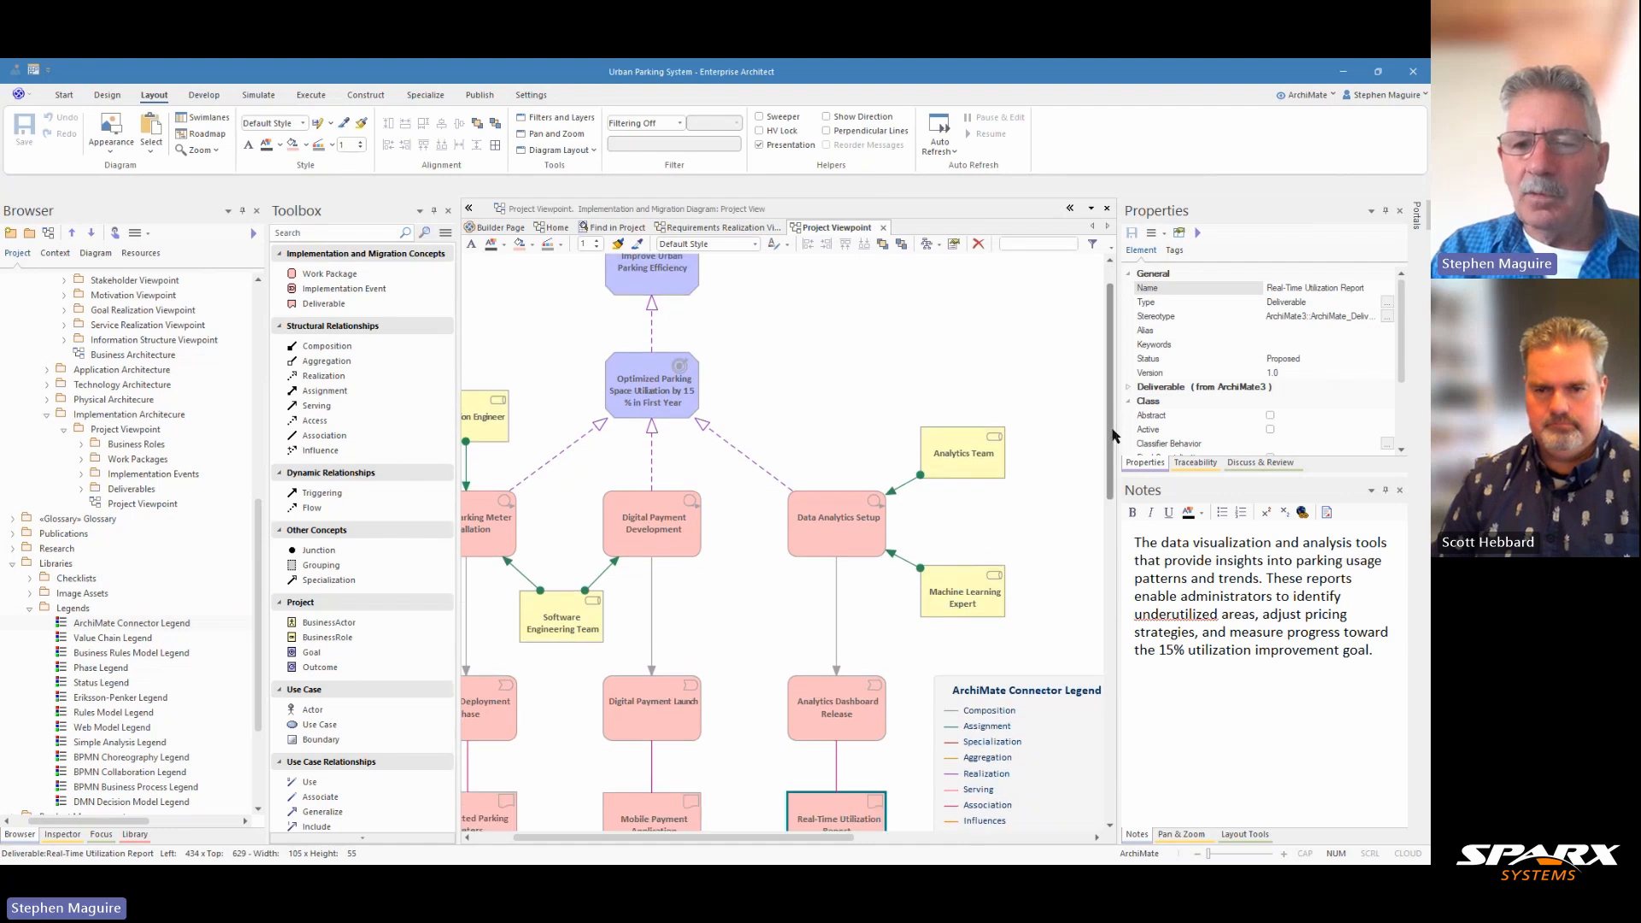
left_click(904, 478)
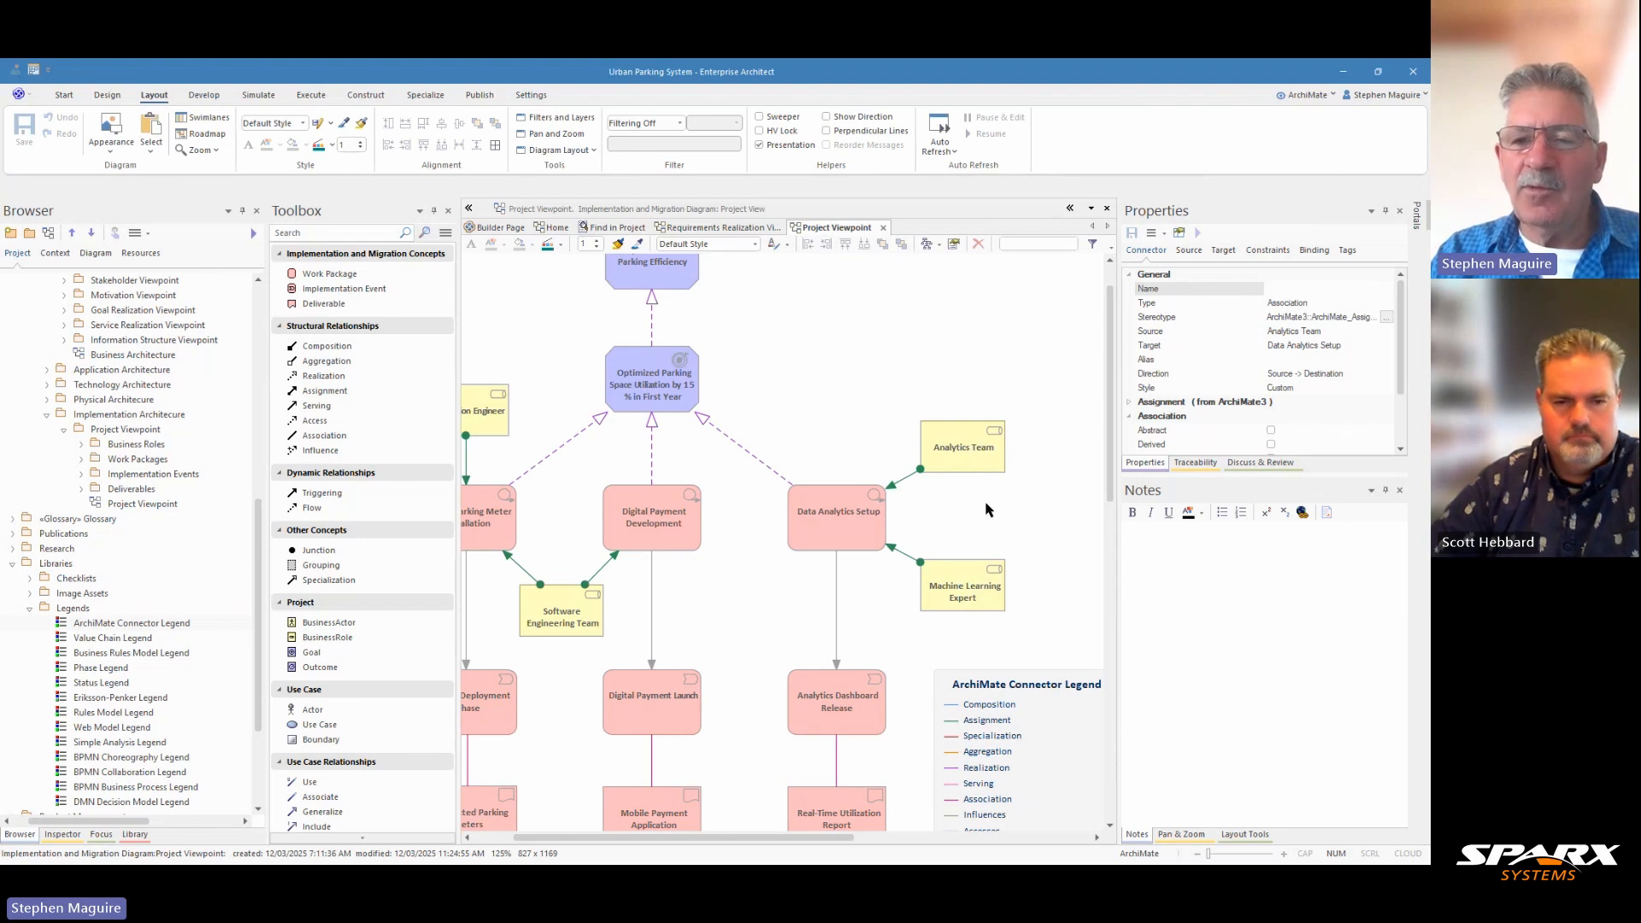
left_click_drag(850, 840, 810, 840)
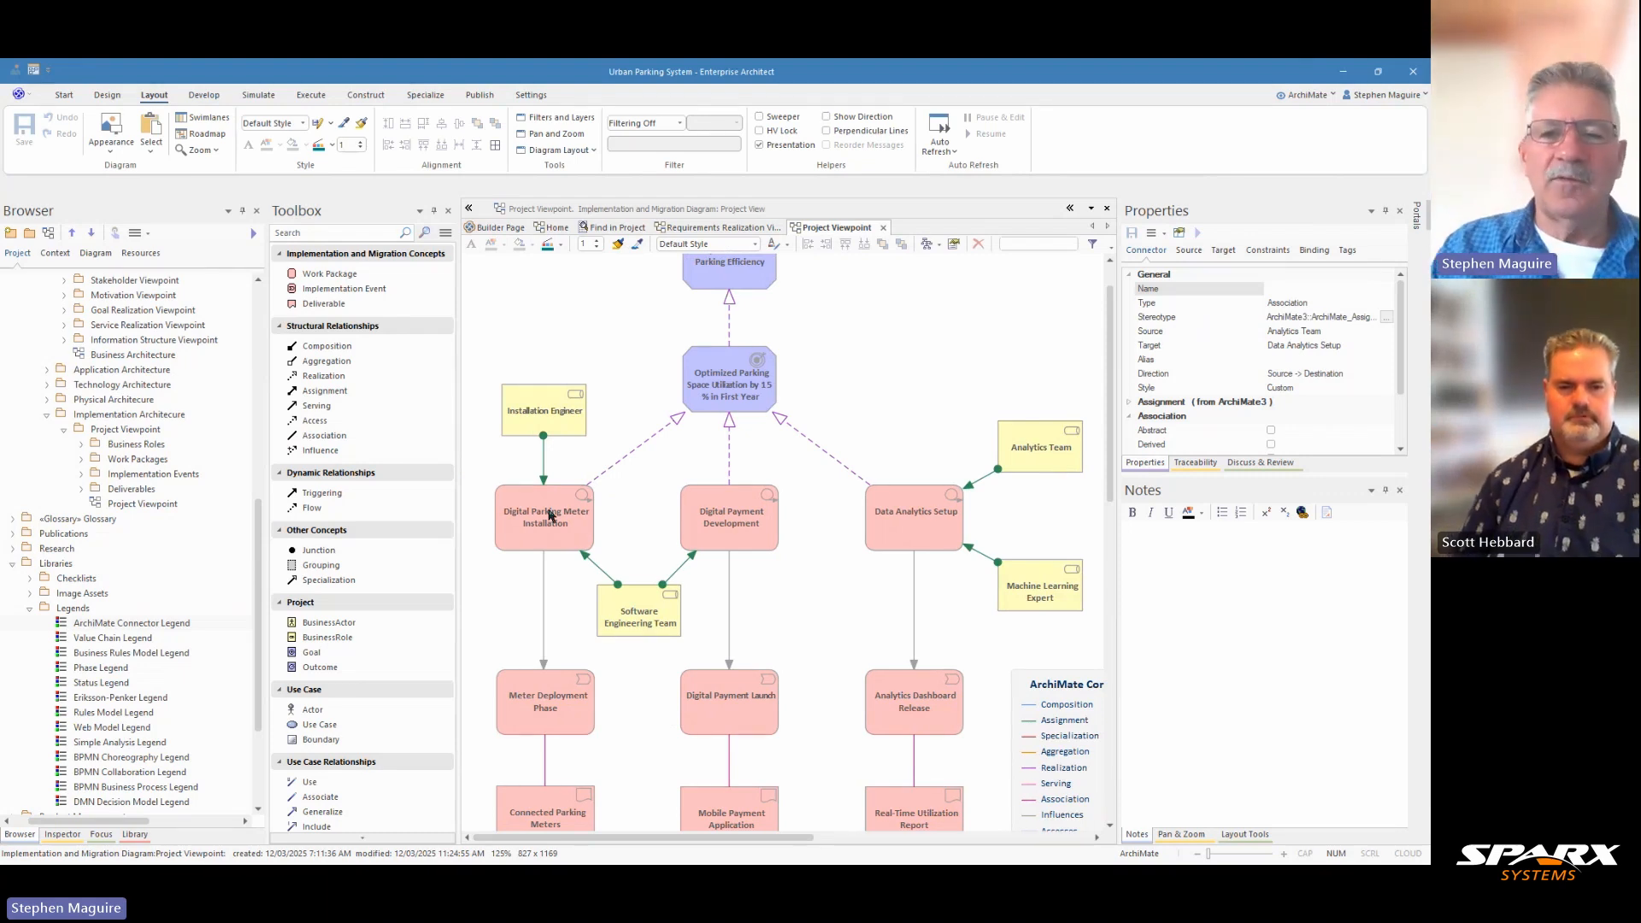
scroll(669, 520, "down", 3)
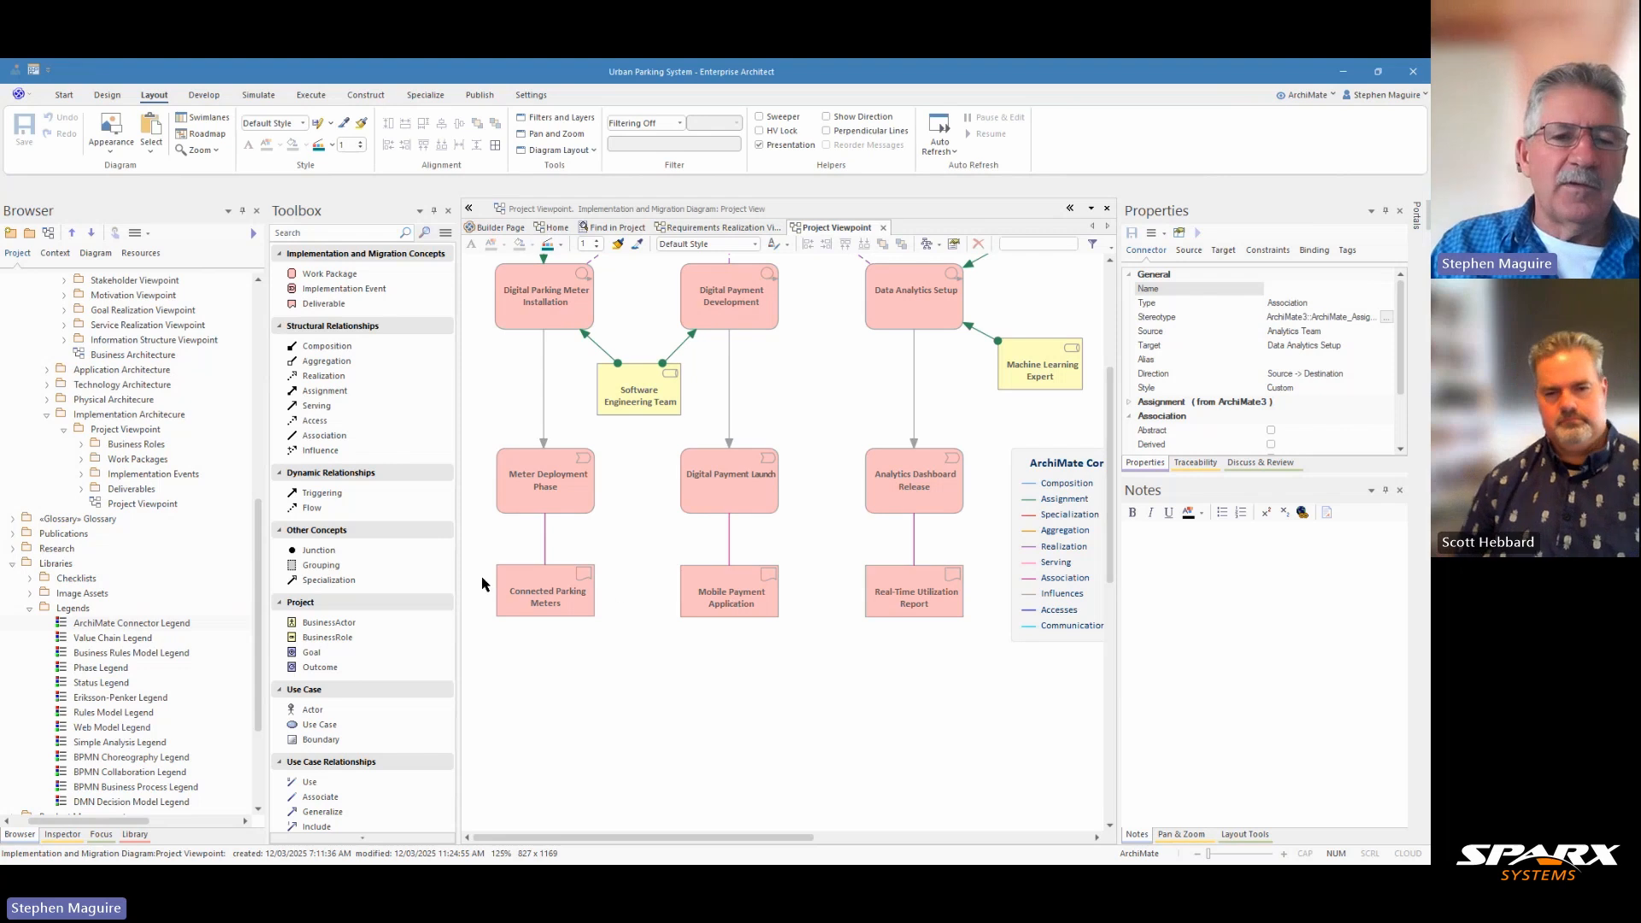
Step: Set the smart-phone-app-and tap image as the Mobile Payment Application's alternate image, enlarge it to about 122 by 208 and centre it under Digital Payment Launch
left_click_drag(261, 529, 262, 573)
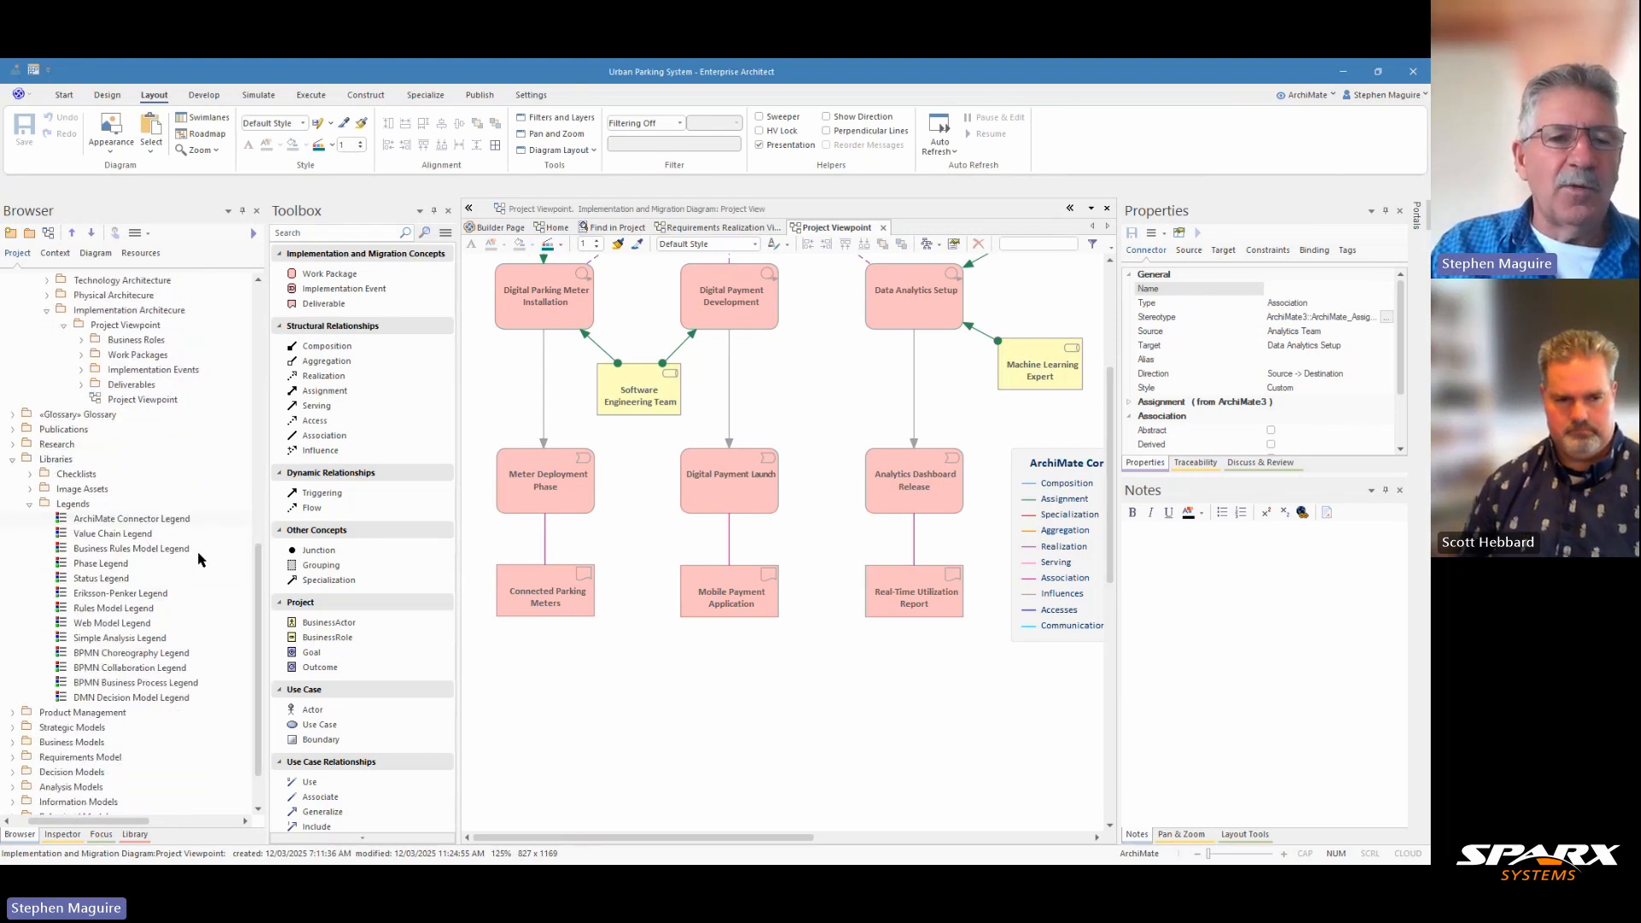
left_click(32, 492)
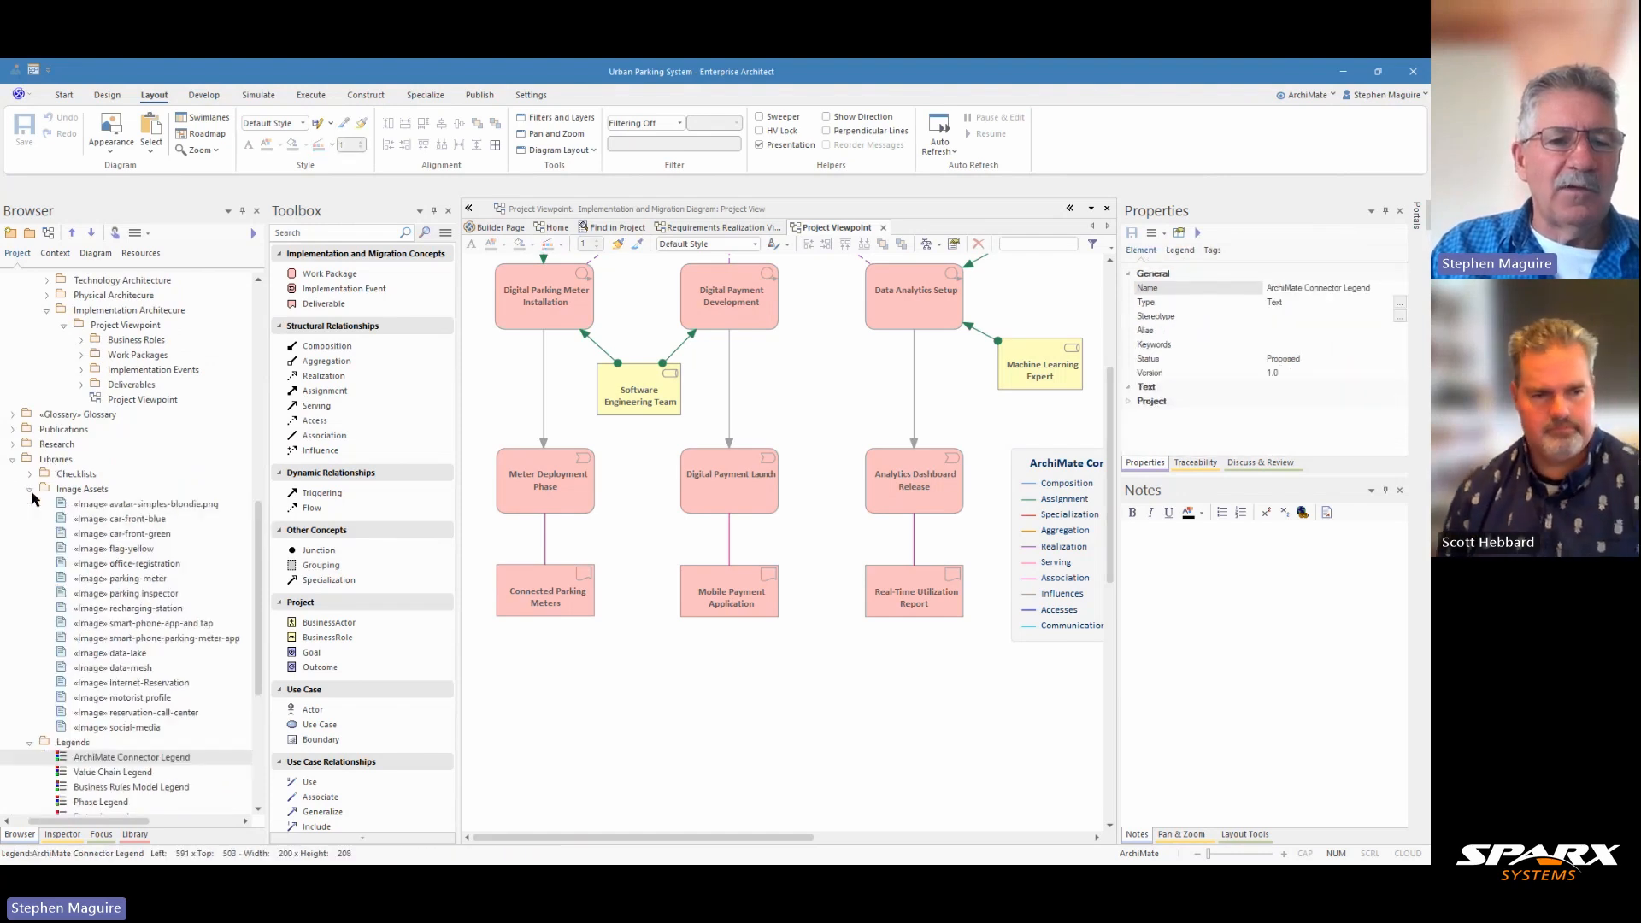
left_click(158, 630)
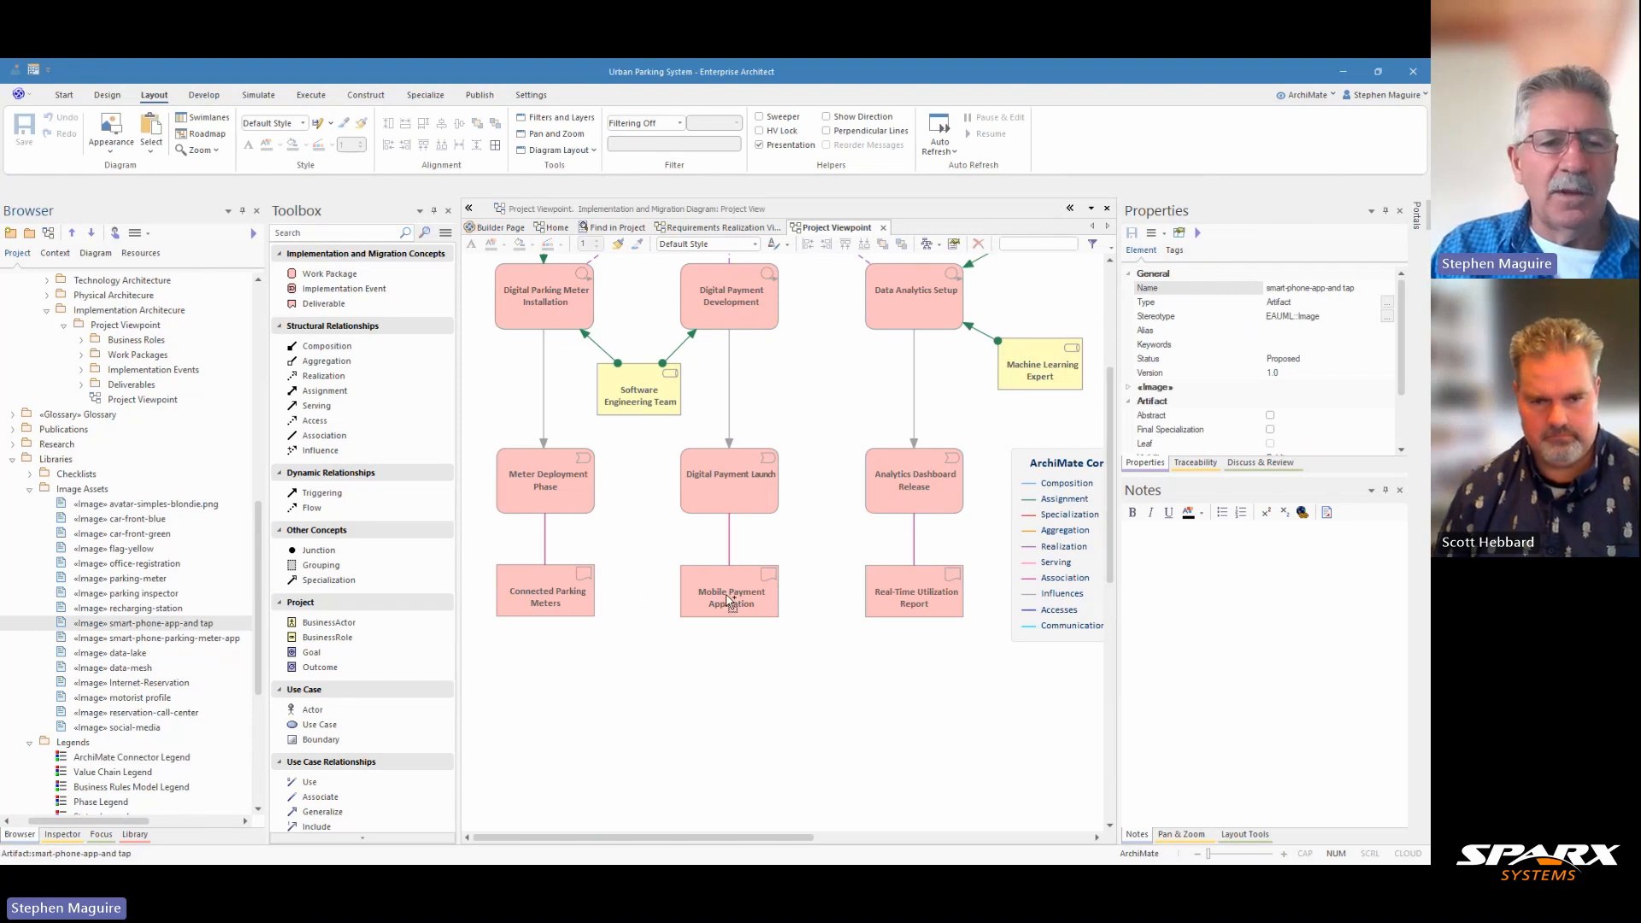
left_click_drag(729, 601, 726, 596)
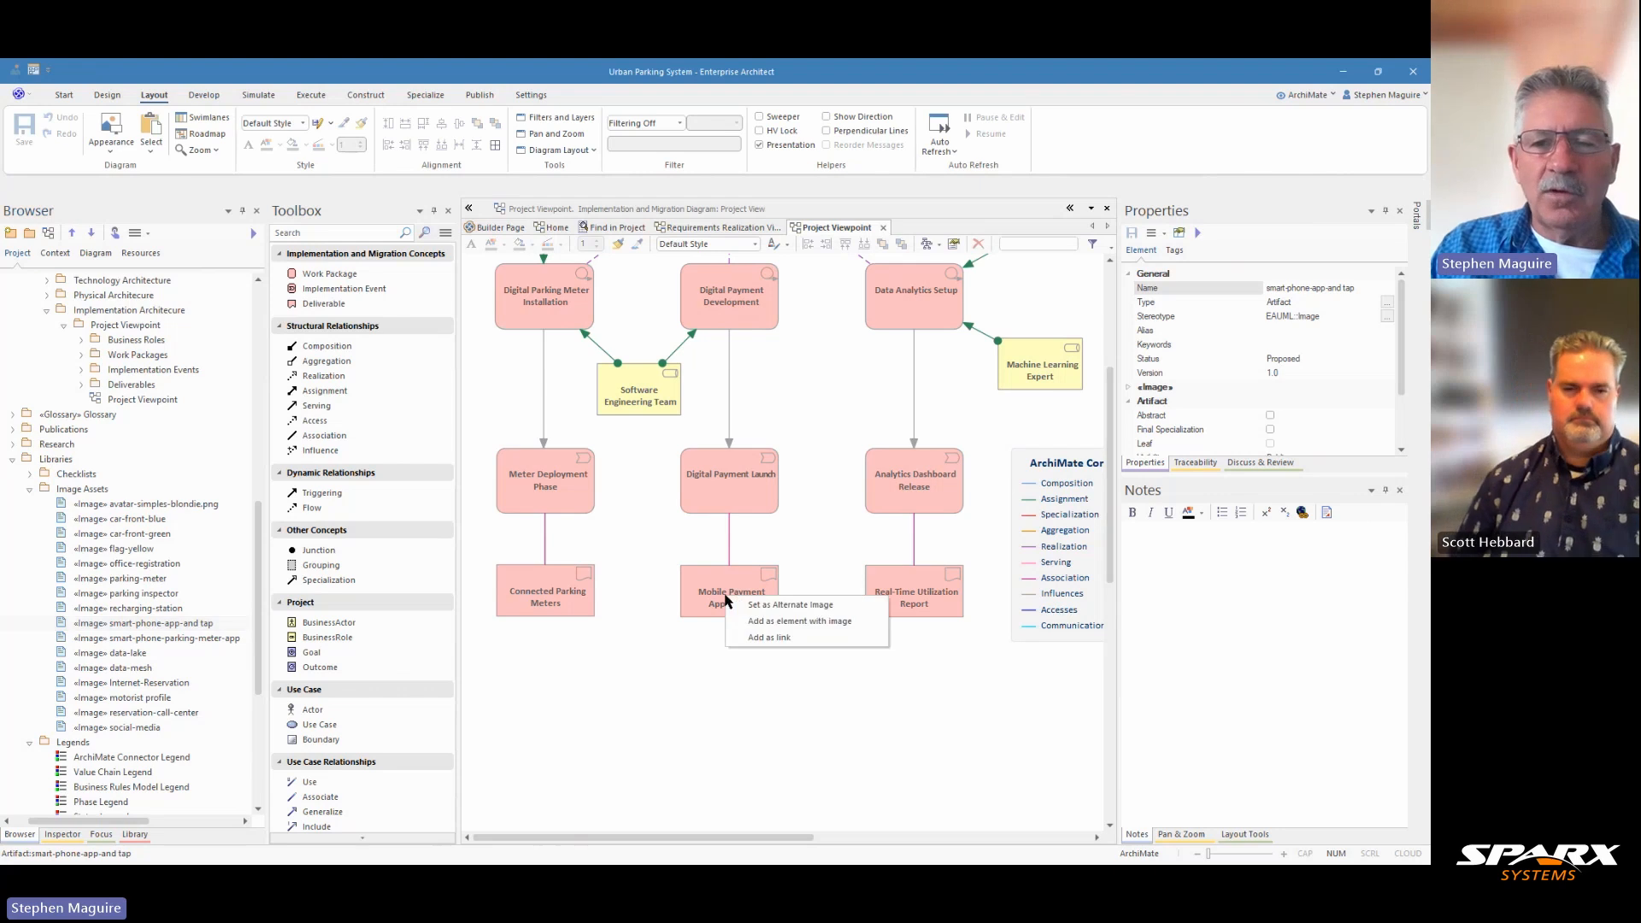
left_click(781, 608)
left_click(751, 612)
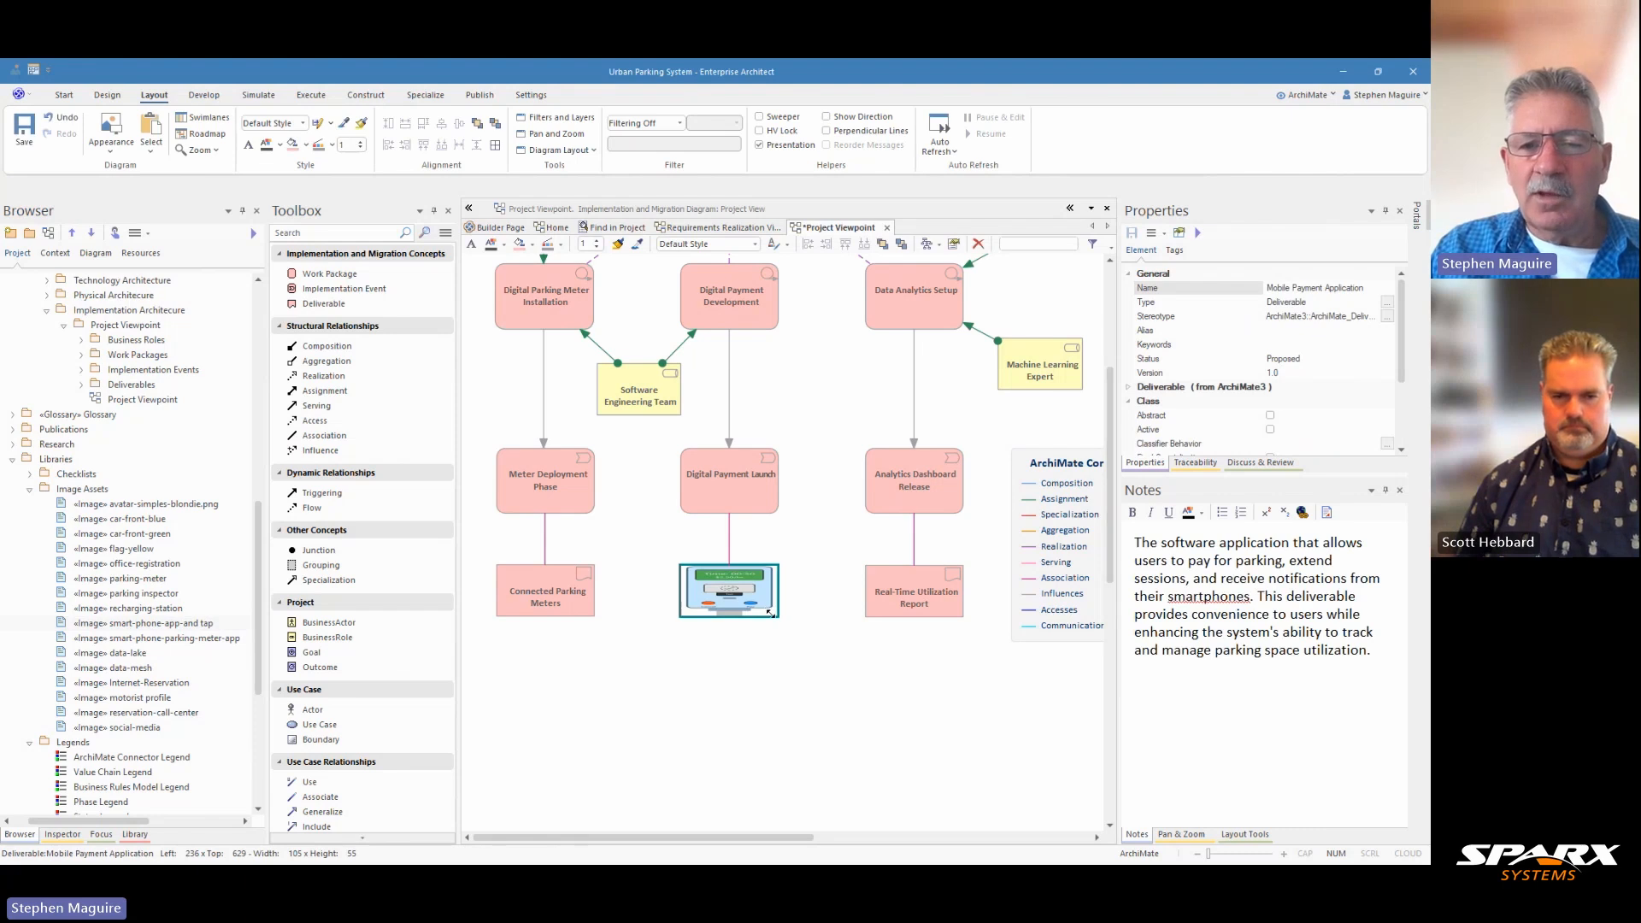
left_click_drag(770, 612, 796, 759)
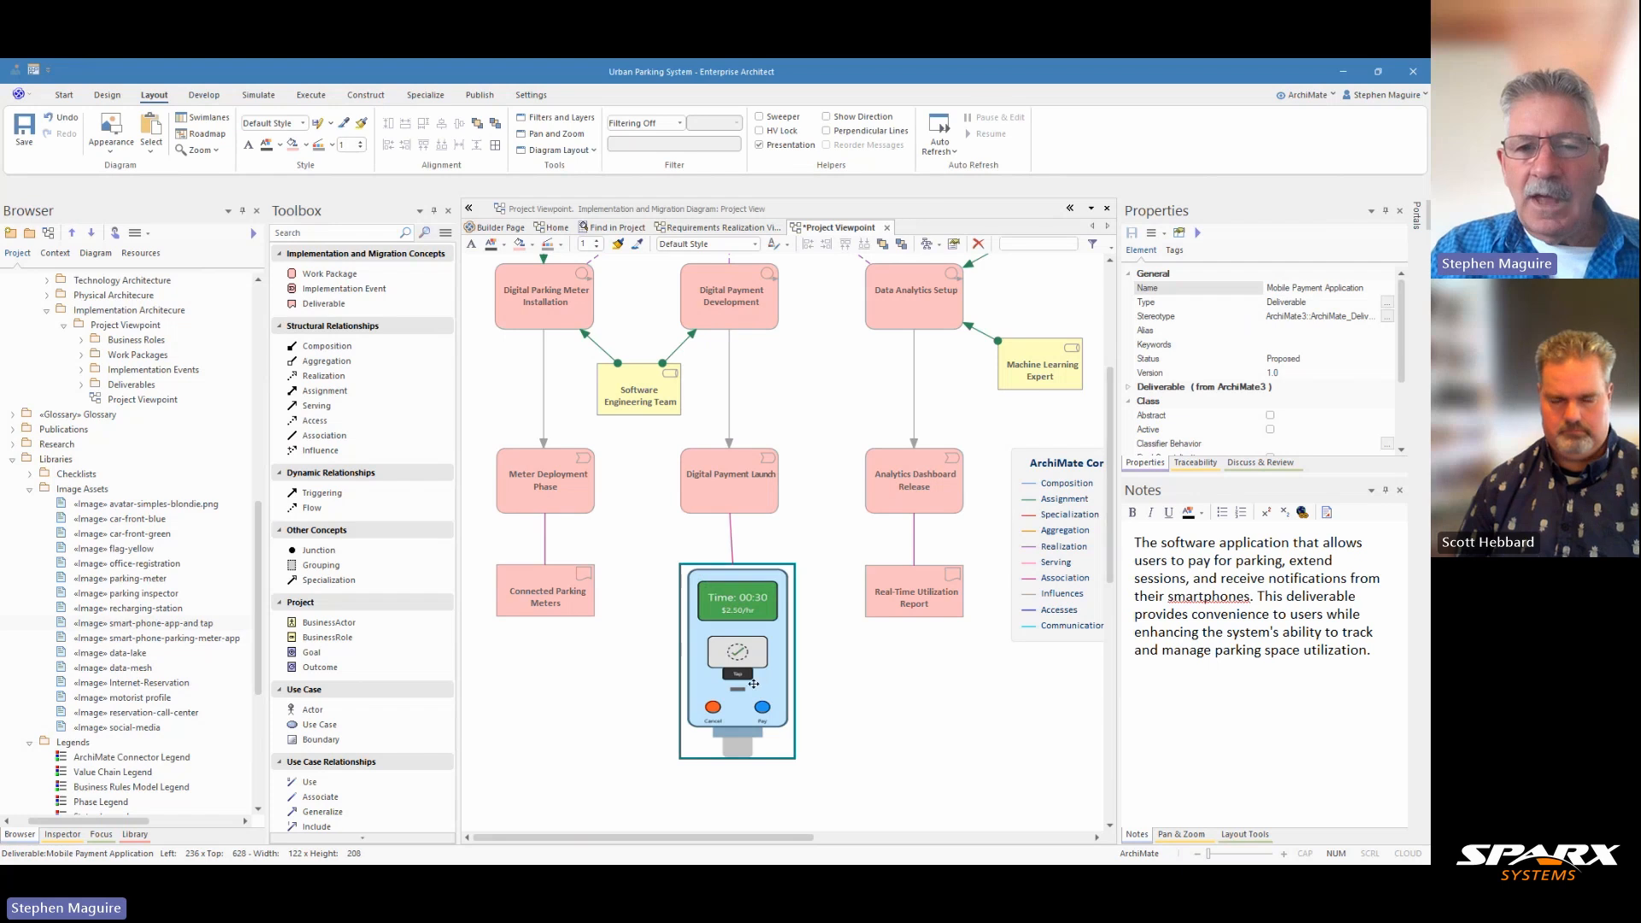
mouse_move(753, 684)
left_mouse_down()
mouse_move(733, 684)
mouse_move(748, 680)
left_mouse_up()
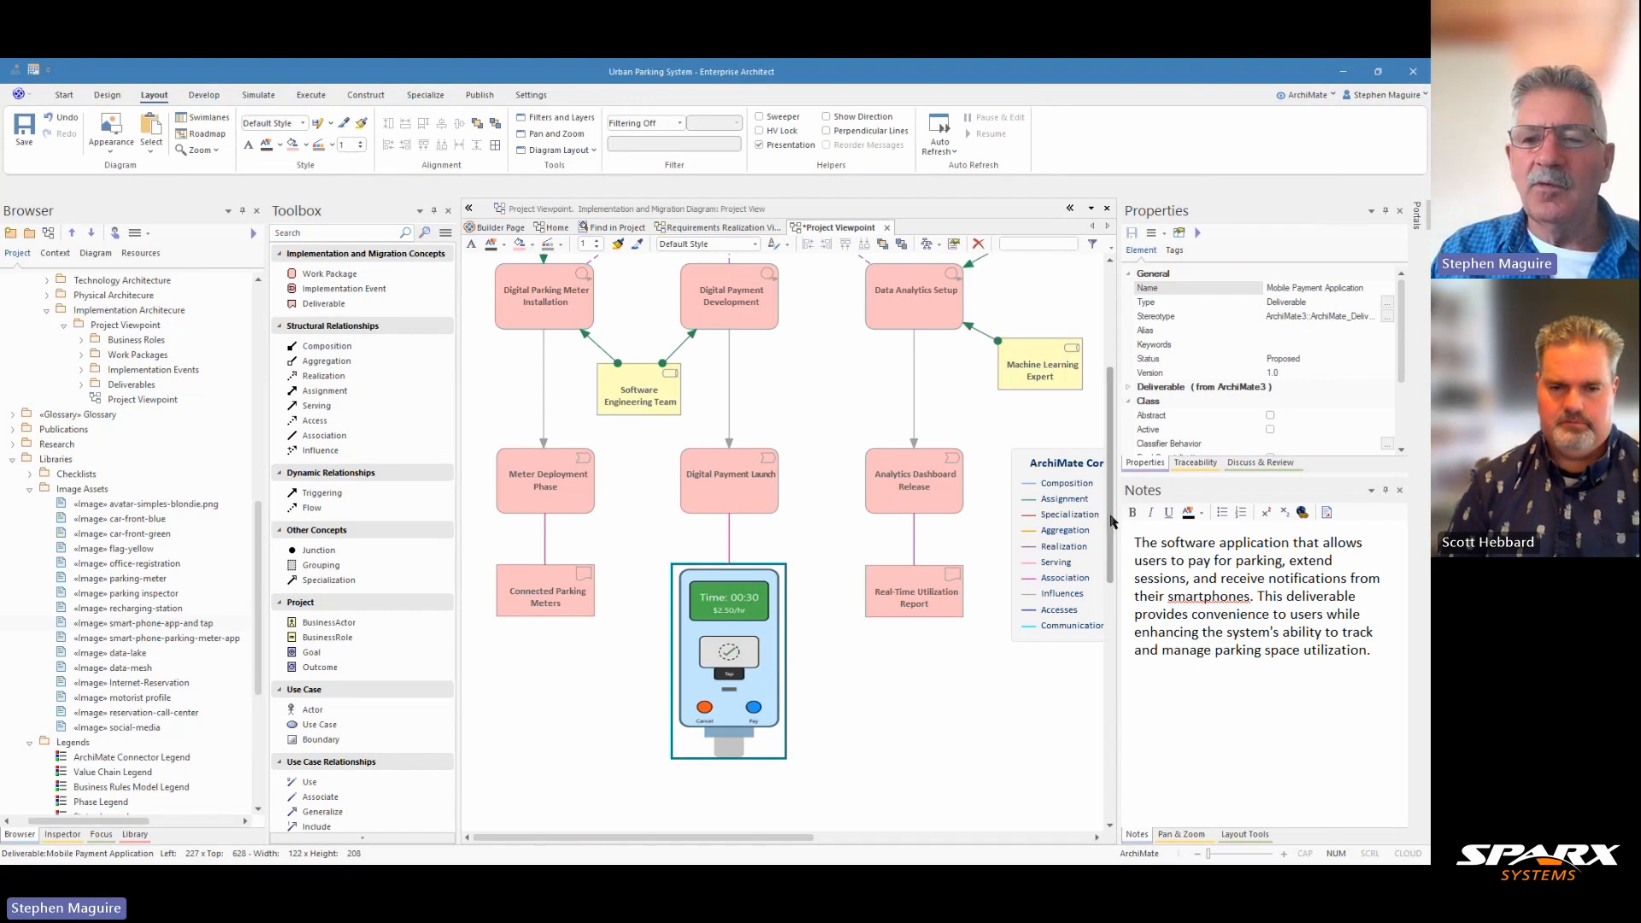
Step: Examine the notes of the Analytics Team role, save the Project Viewpoint diagram and select the Digital Payment Development work package
scroll(1118, 492, "up", 2)
mouse_move(1118, 493)
left_mouse_down()
mouse_move(1123, 397)
mouse_move(1133, 502)
left_mouse_up()
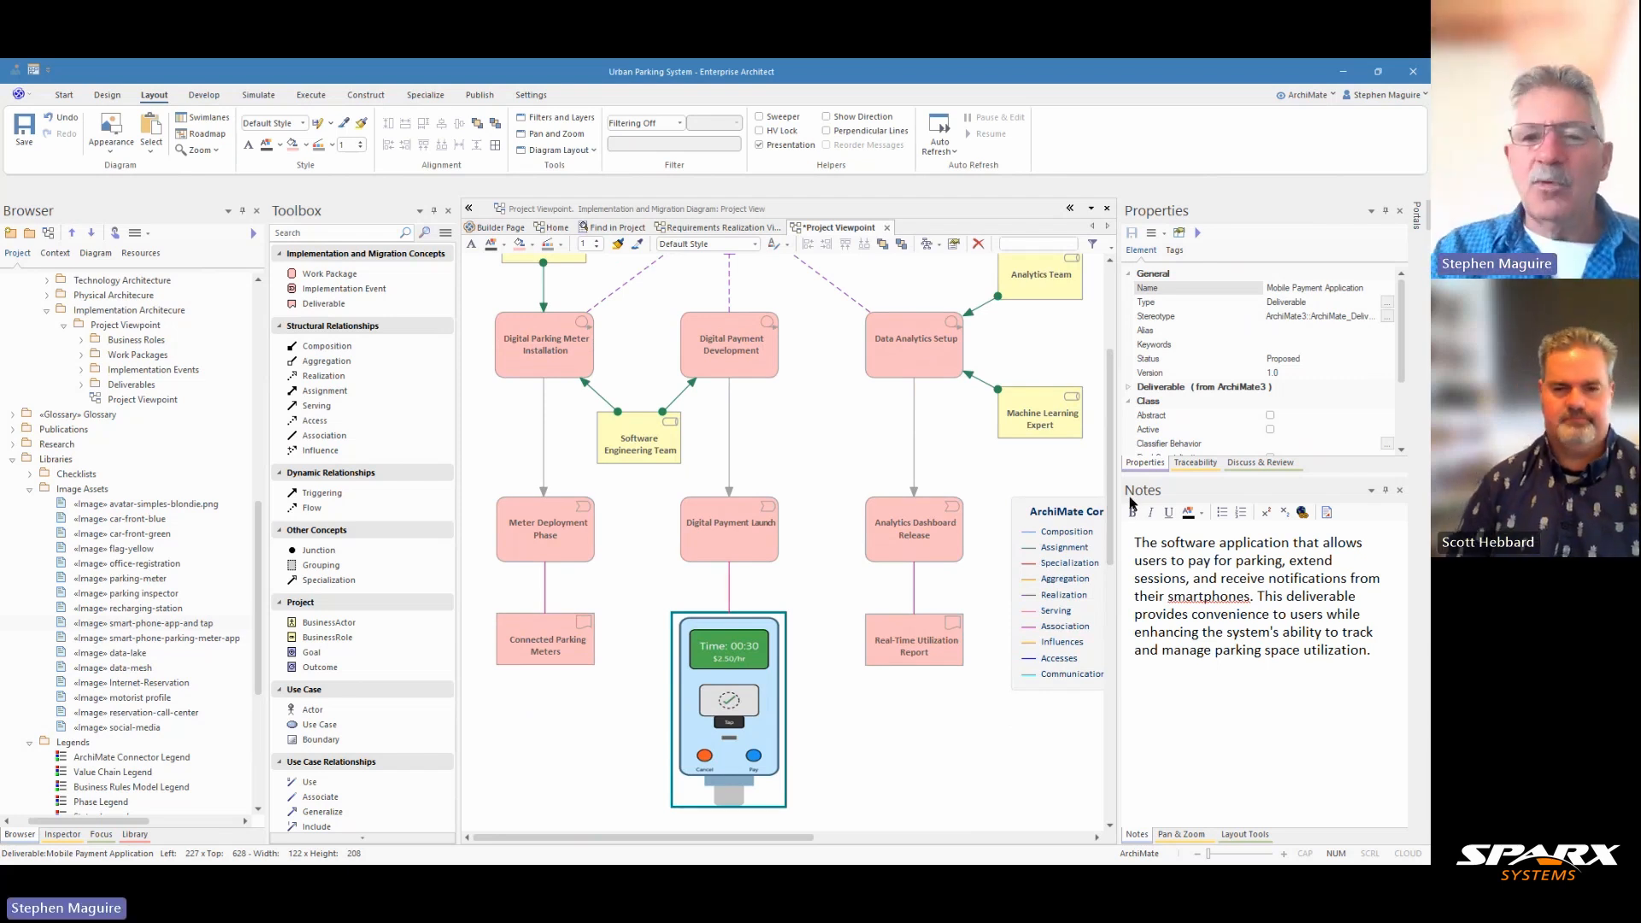
left_click(1020, 293)
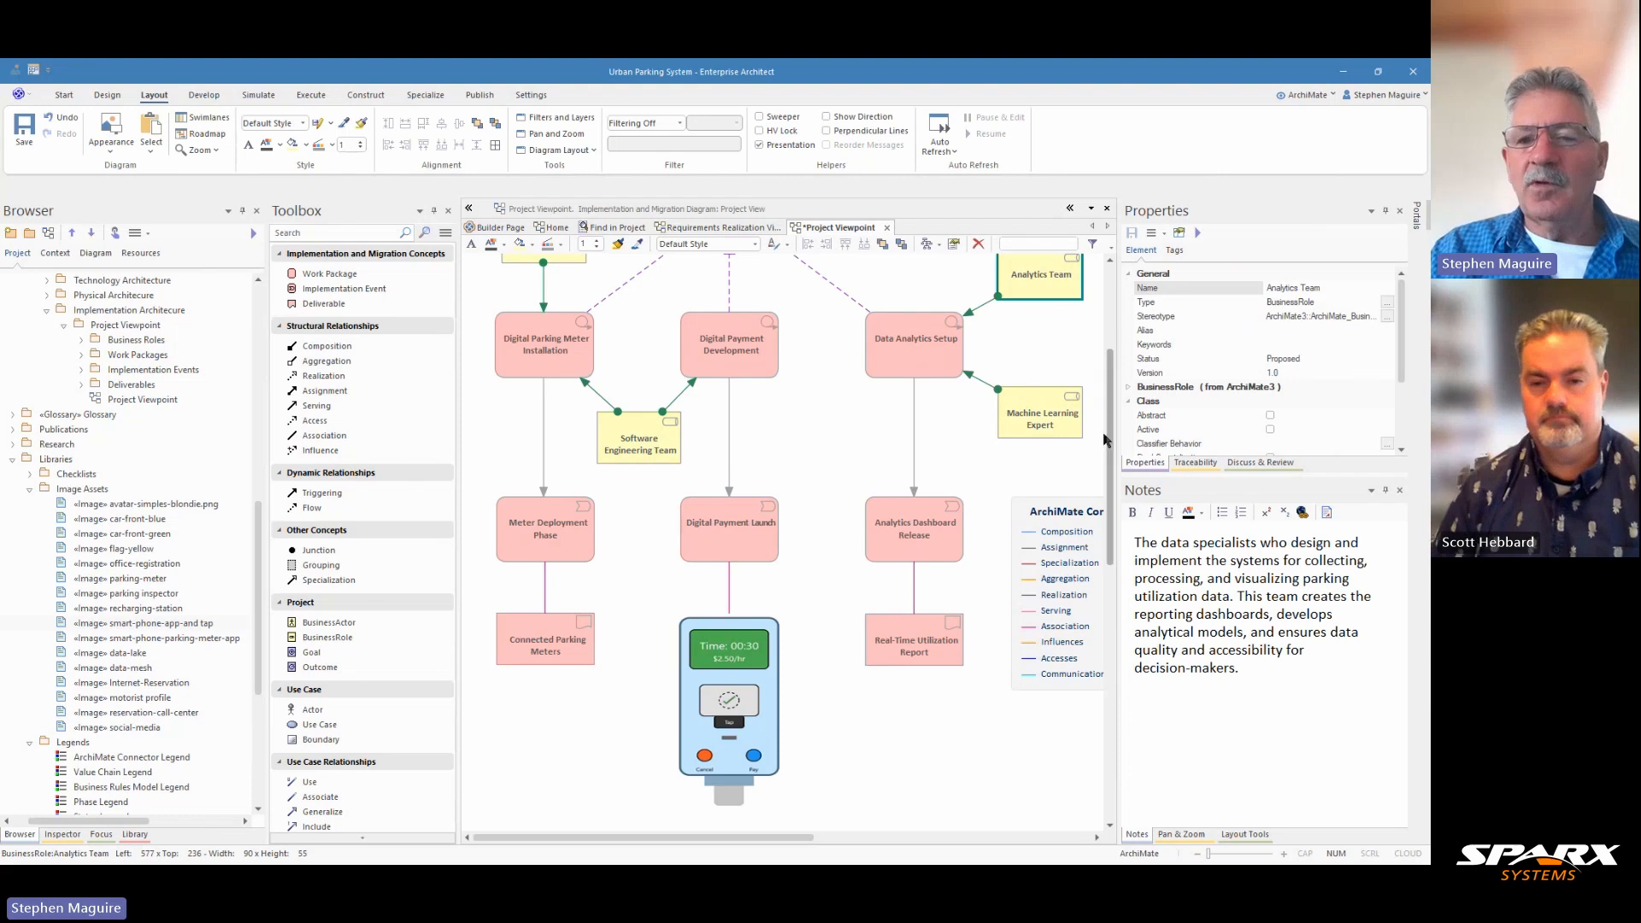
left_click_drag(1111, 441, 1112, 356)
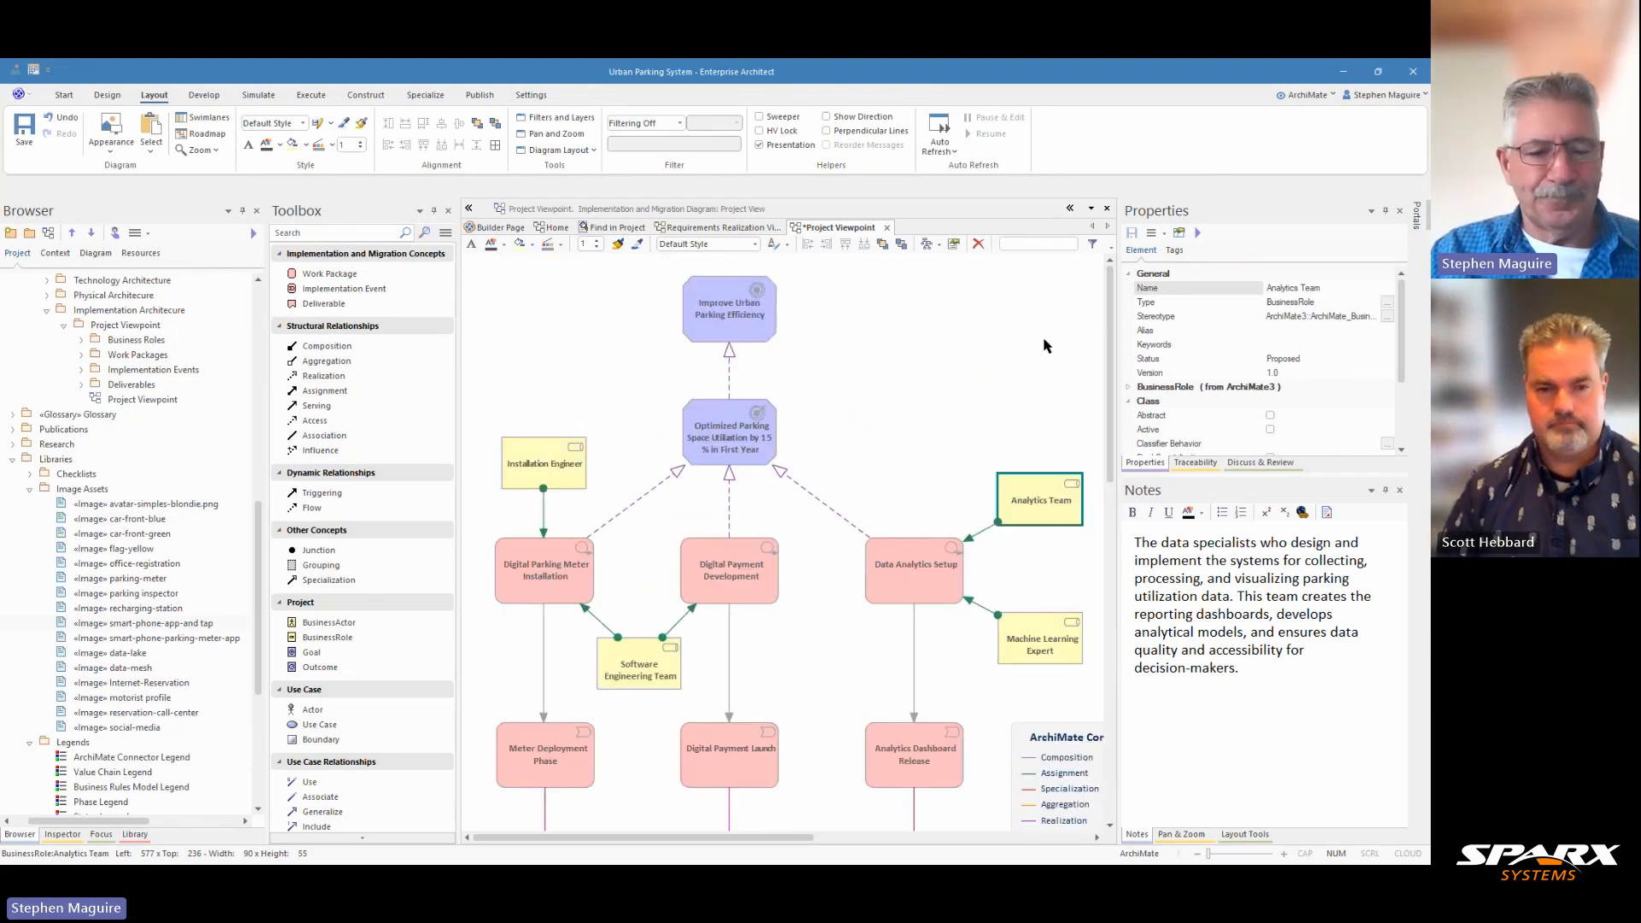
key("ctrl+s")
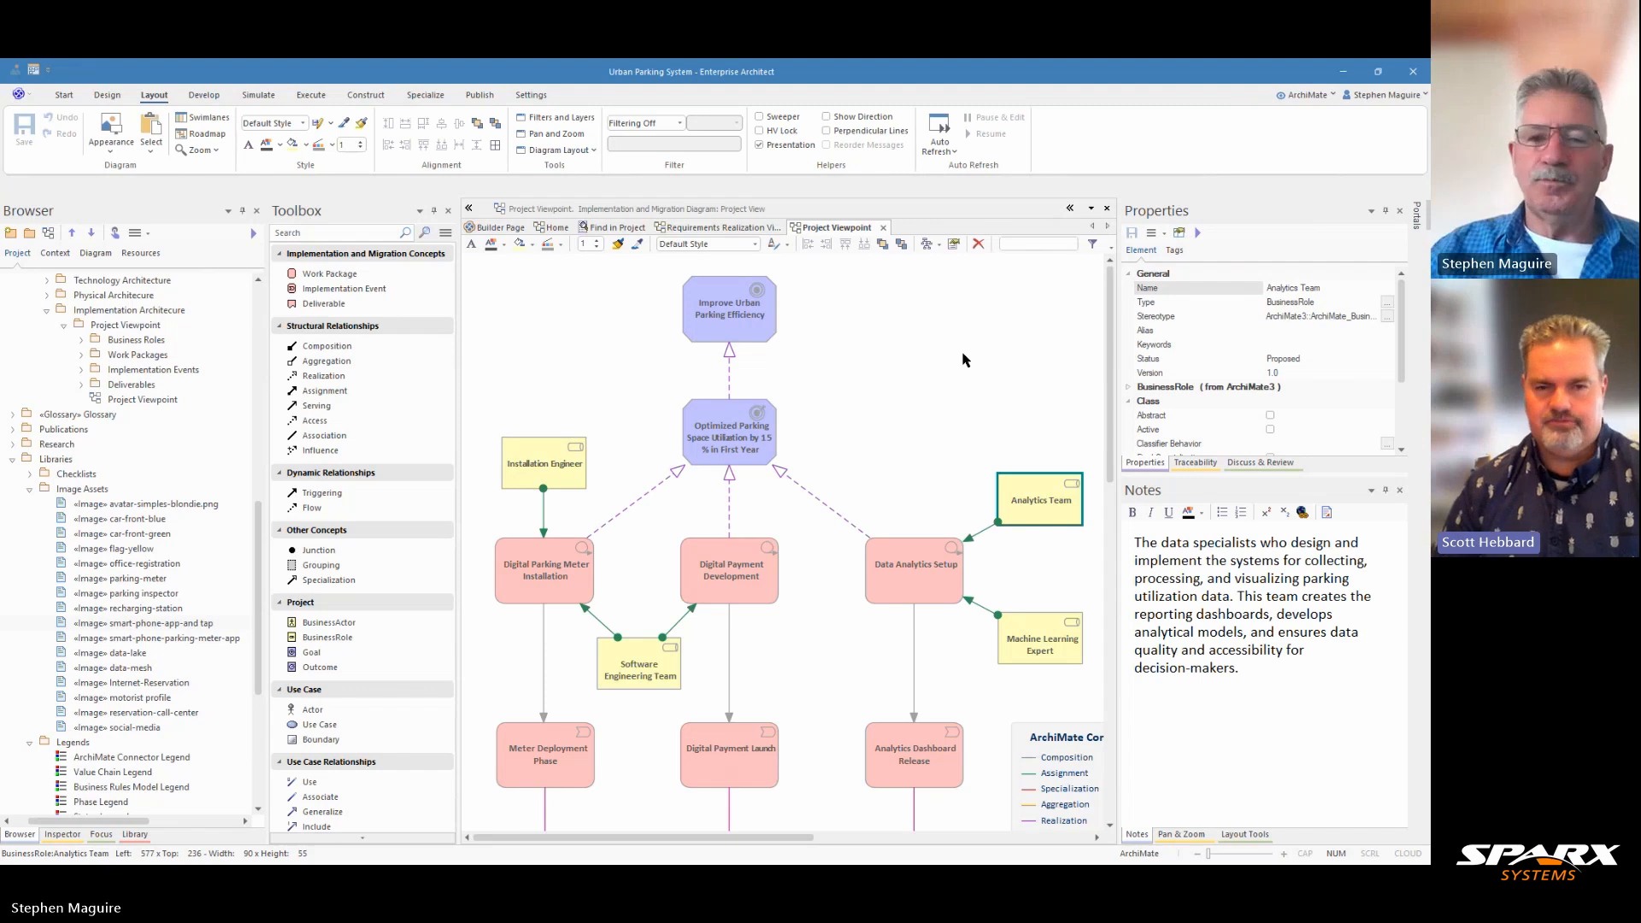
left_click(753, 561)
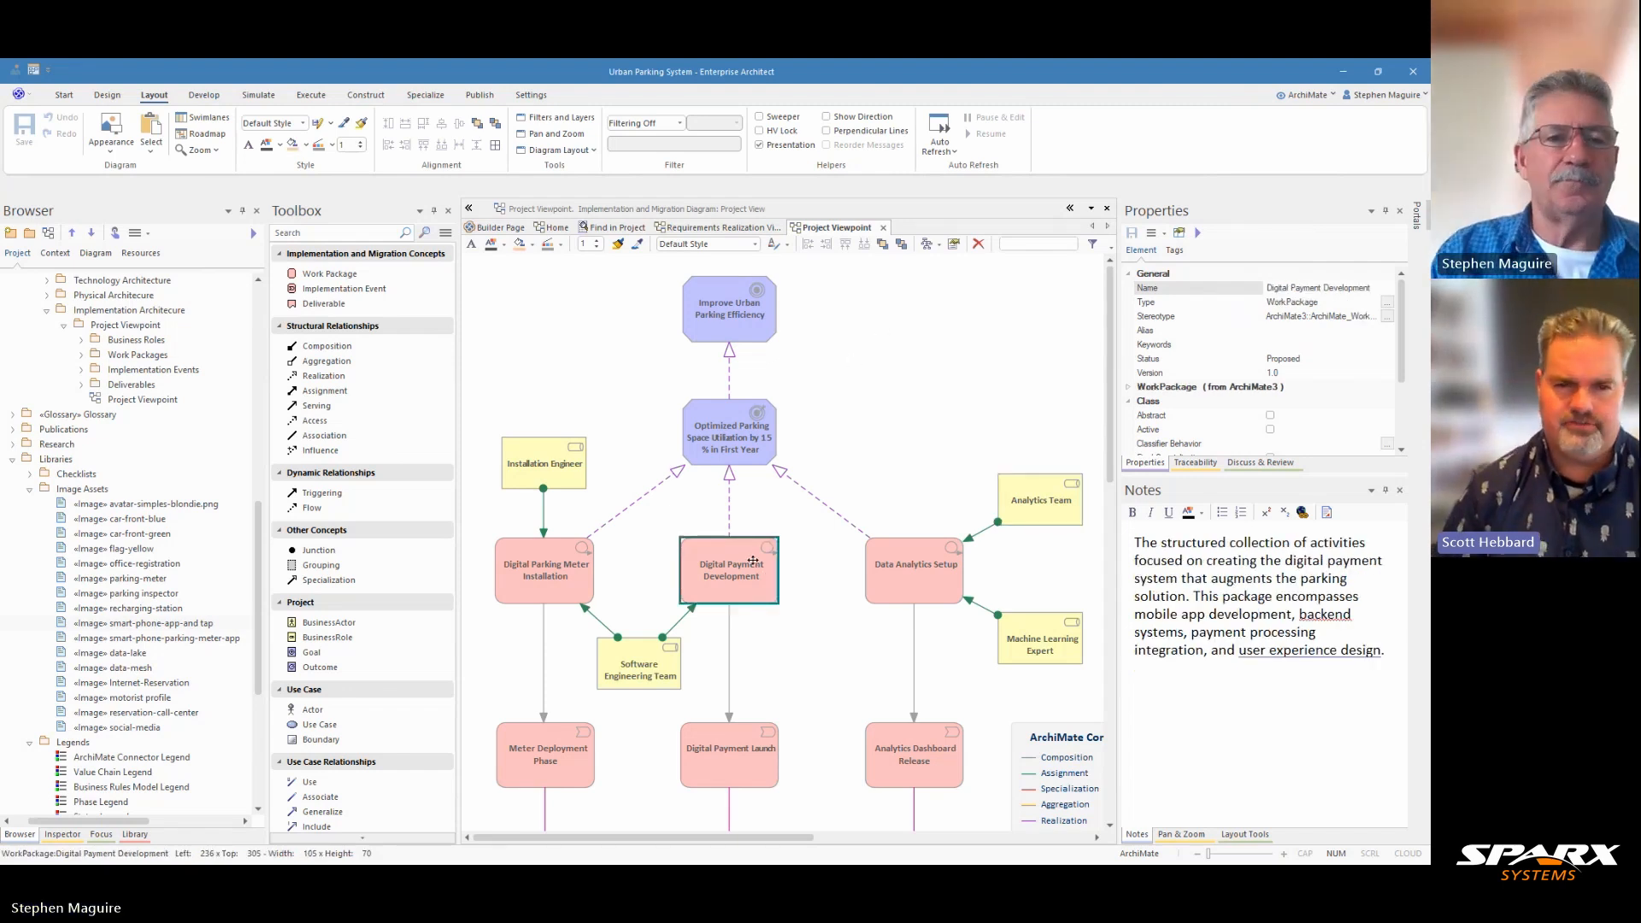